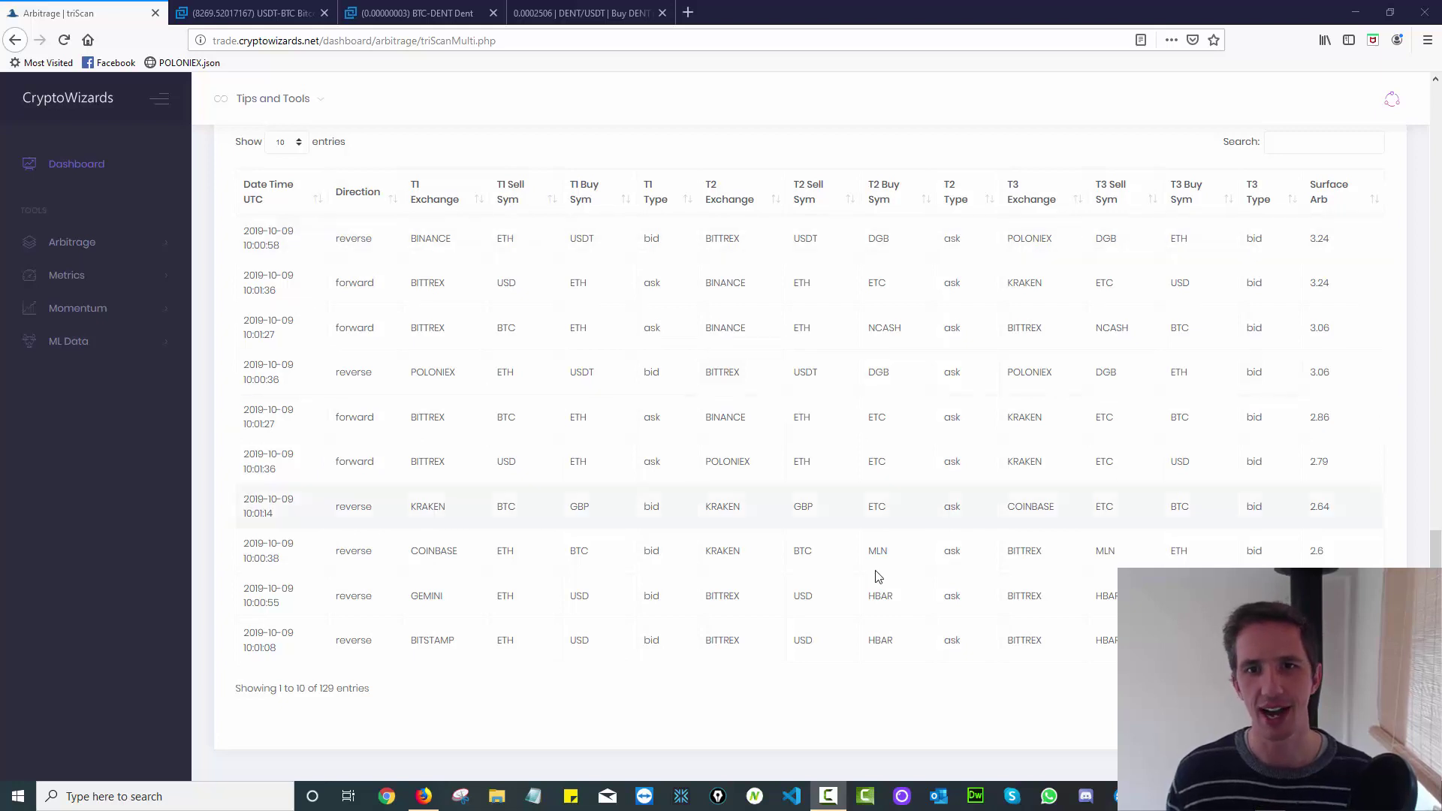
Step: Bring Firefox forward and scroll triScan down to the Checked Arb Opportunities table
click(1434, 549)
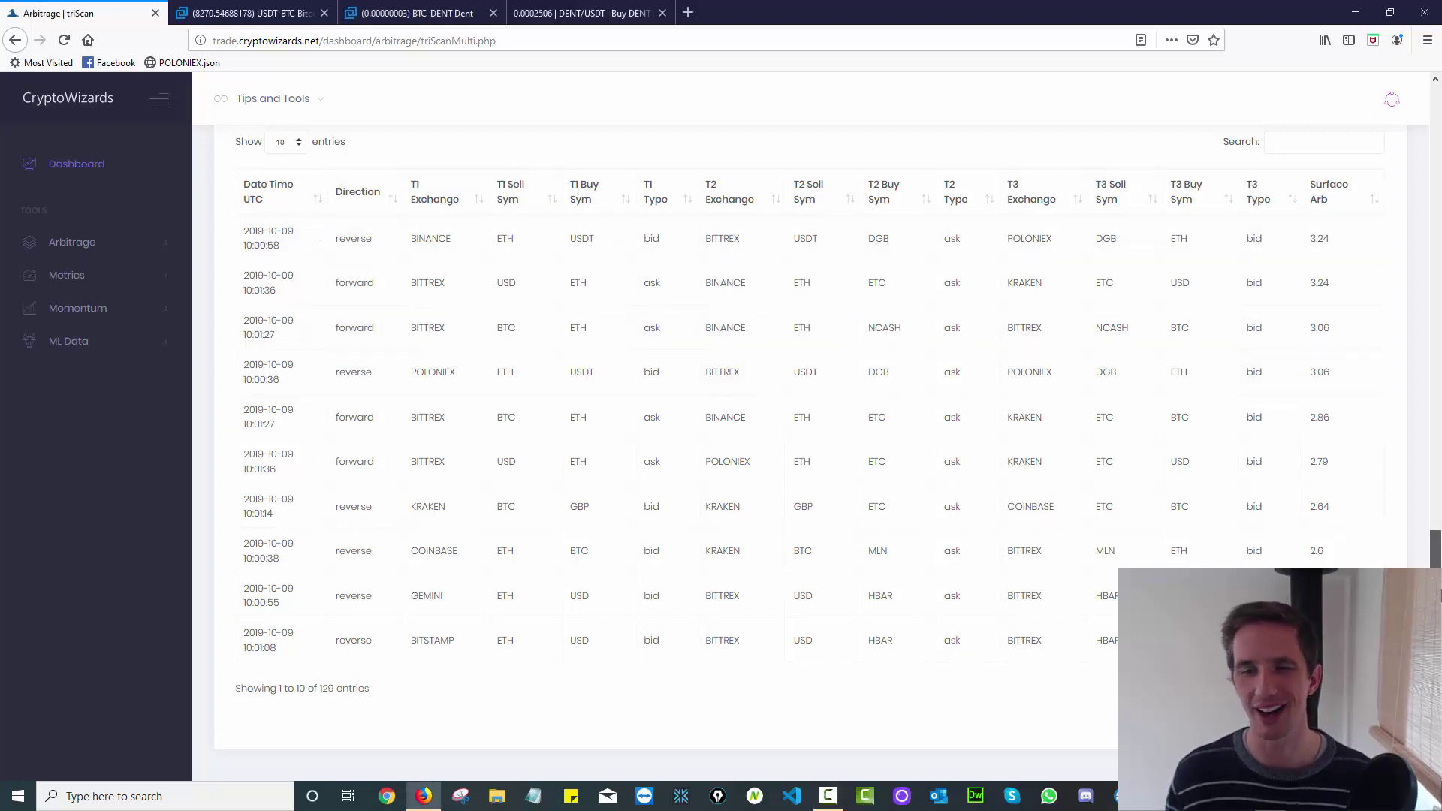
drag(1434, 548, 1435, 135)
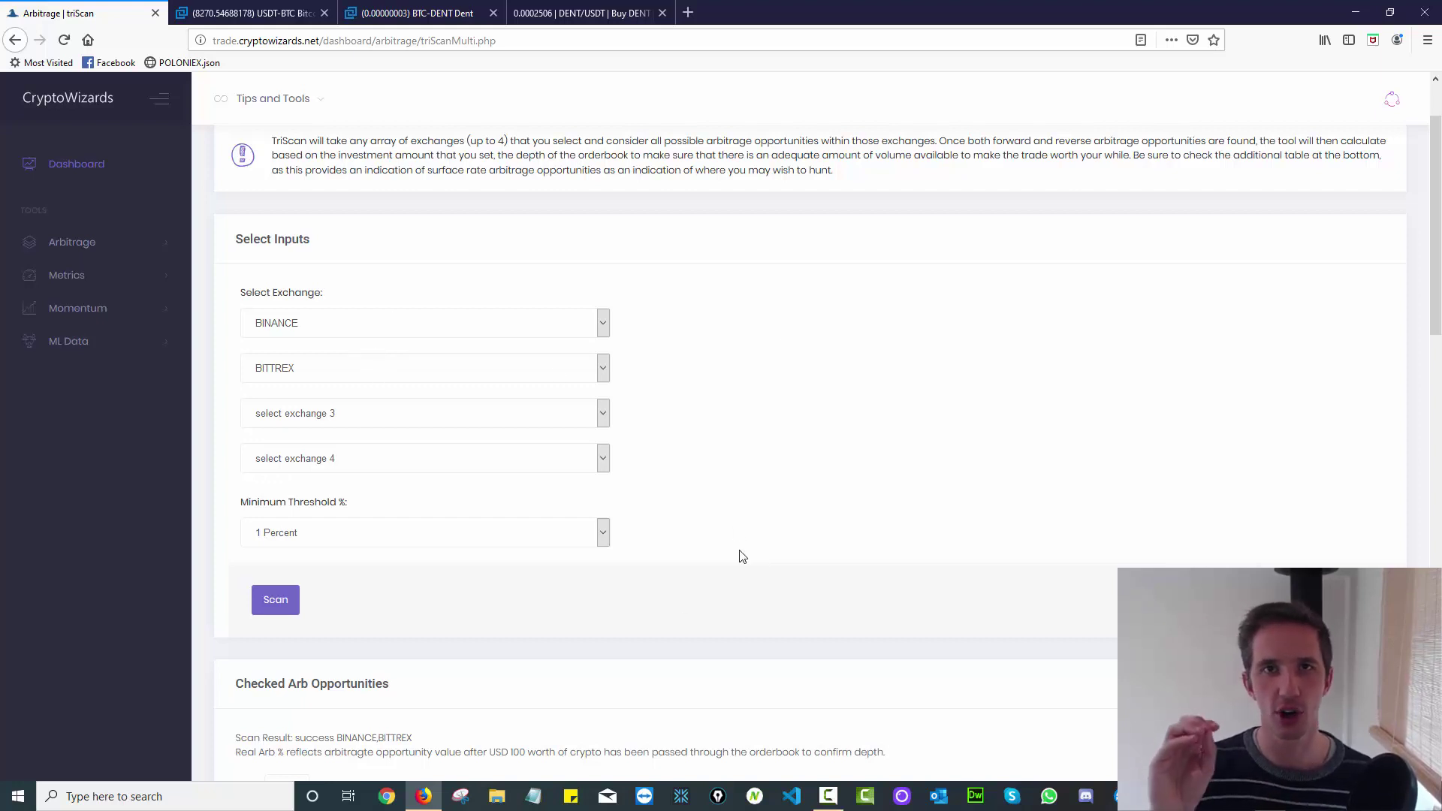
Step: Scroll further to show all 25 opportunities, led by the forward USDT-BTC-DENT route
drag(1436, 205, 1438, 382)
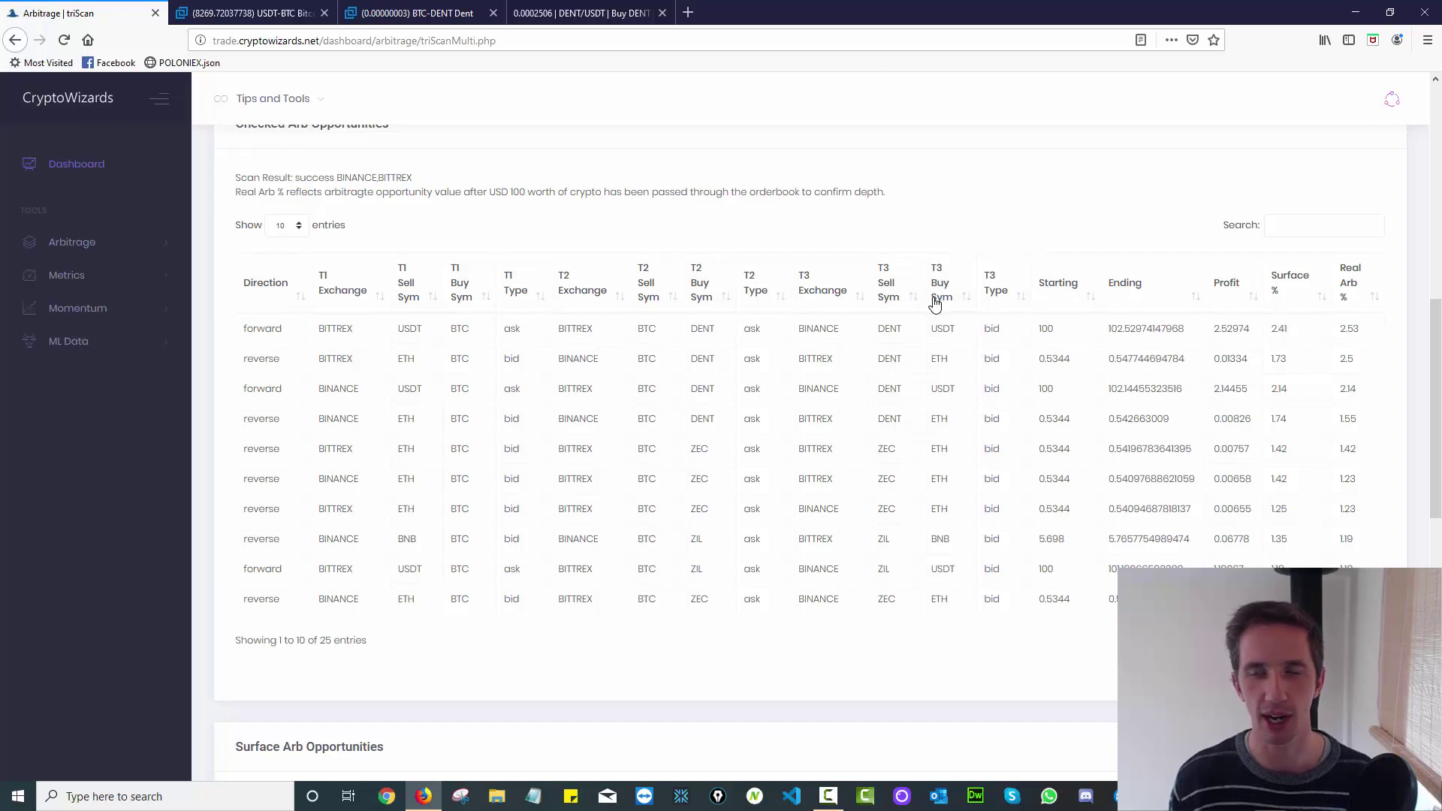
Step: Scroll the triScan results down three notches and back up again
scroll(1436, 421, down, 1)
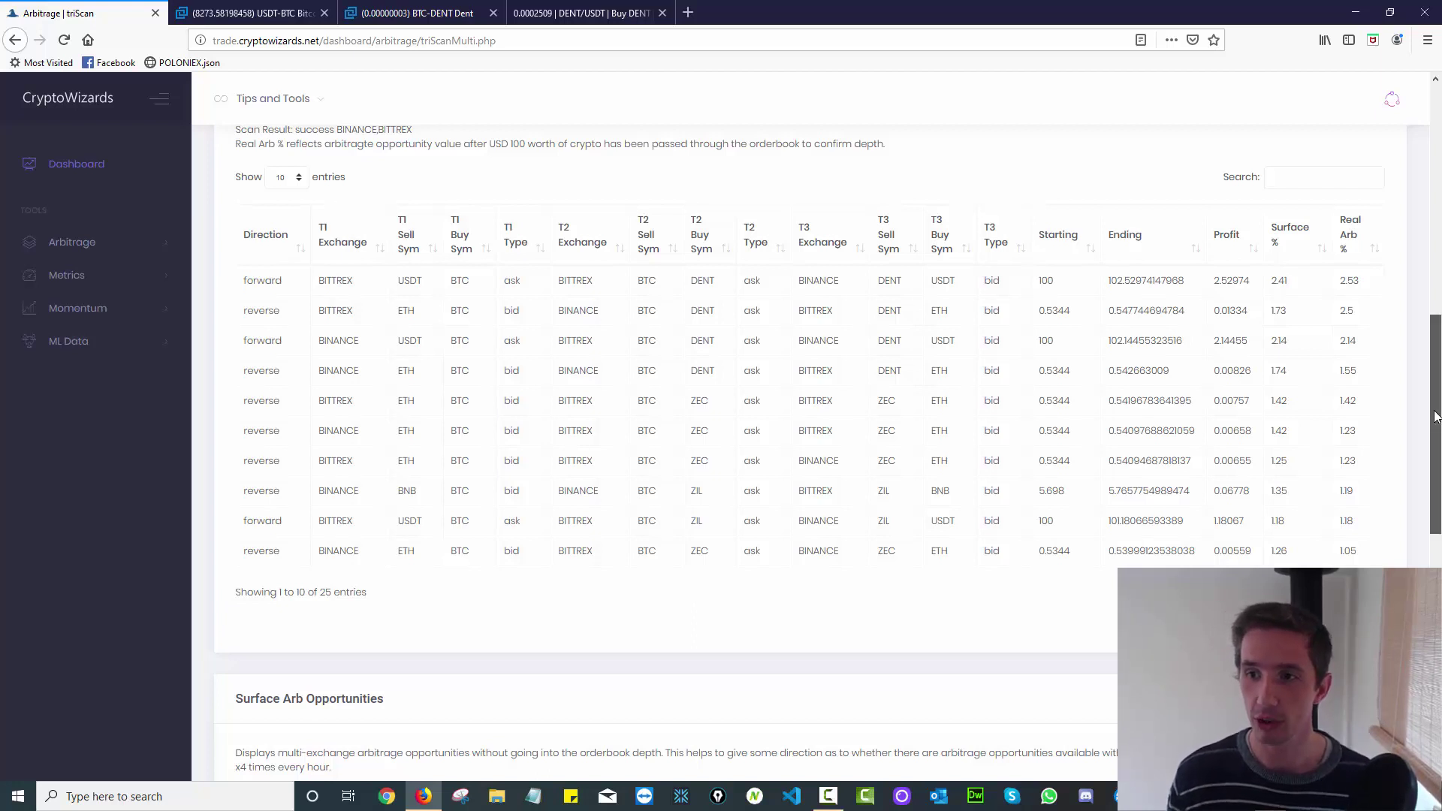
scroll(1435, 413, up, 1)
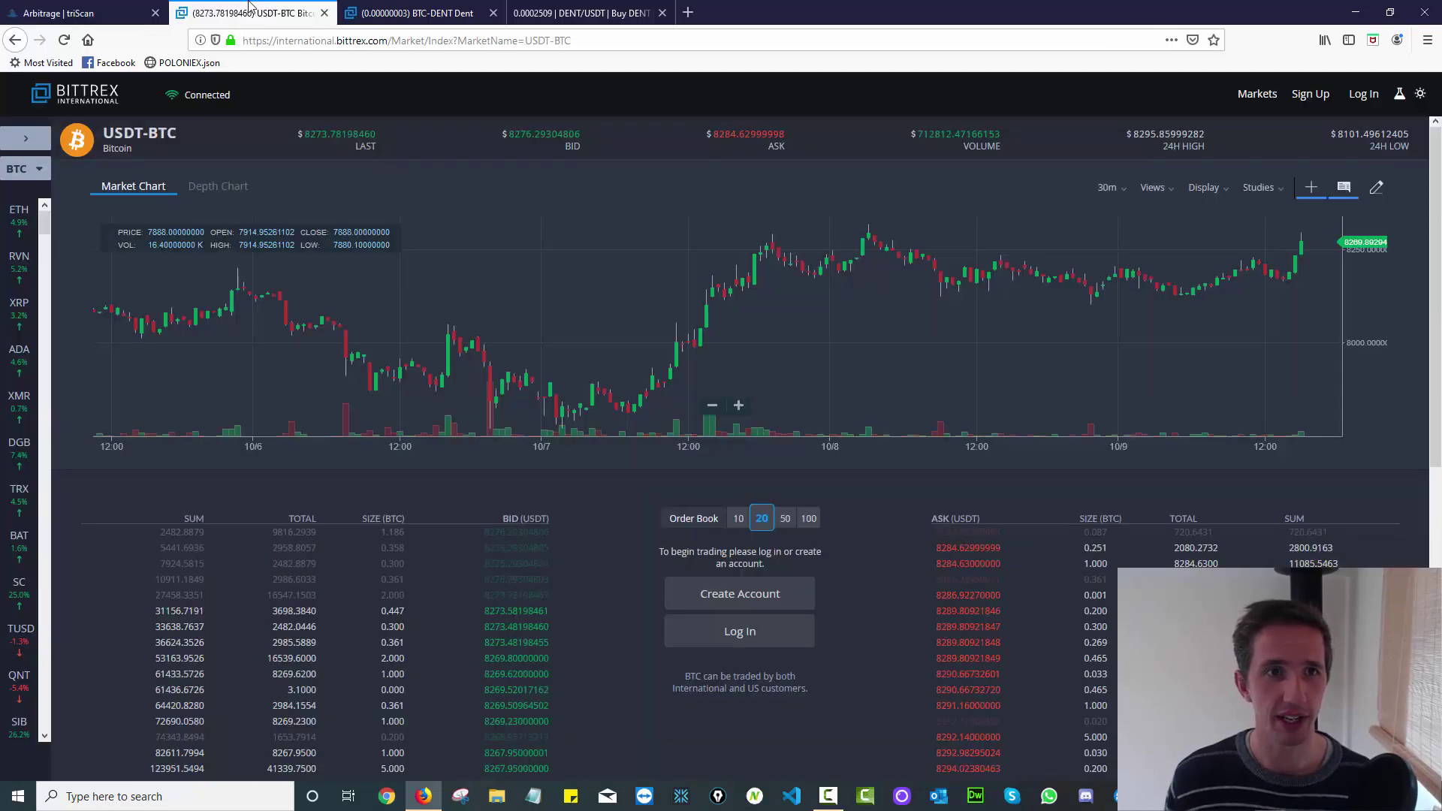
Step: View the Bittrex USDT-BTC and BTC-DENT and Binance DENT/USDT markets, then return to triScan
click(248, 13)
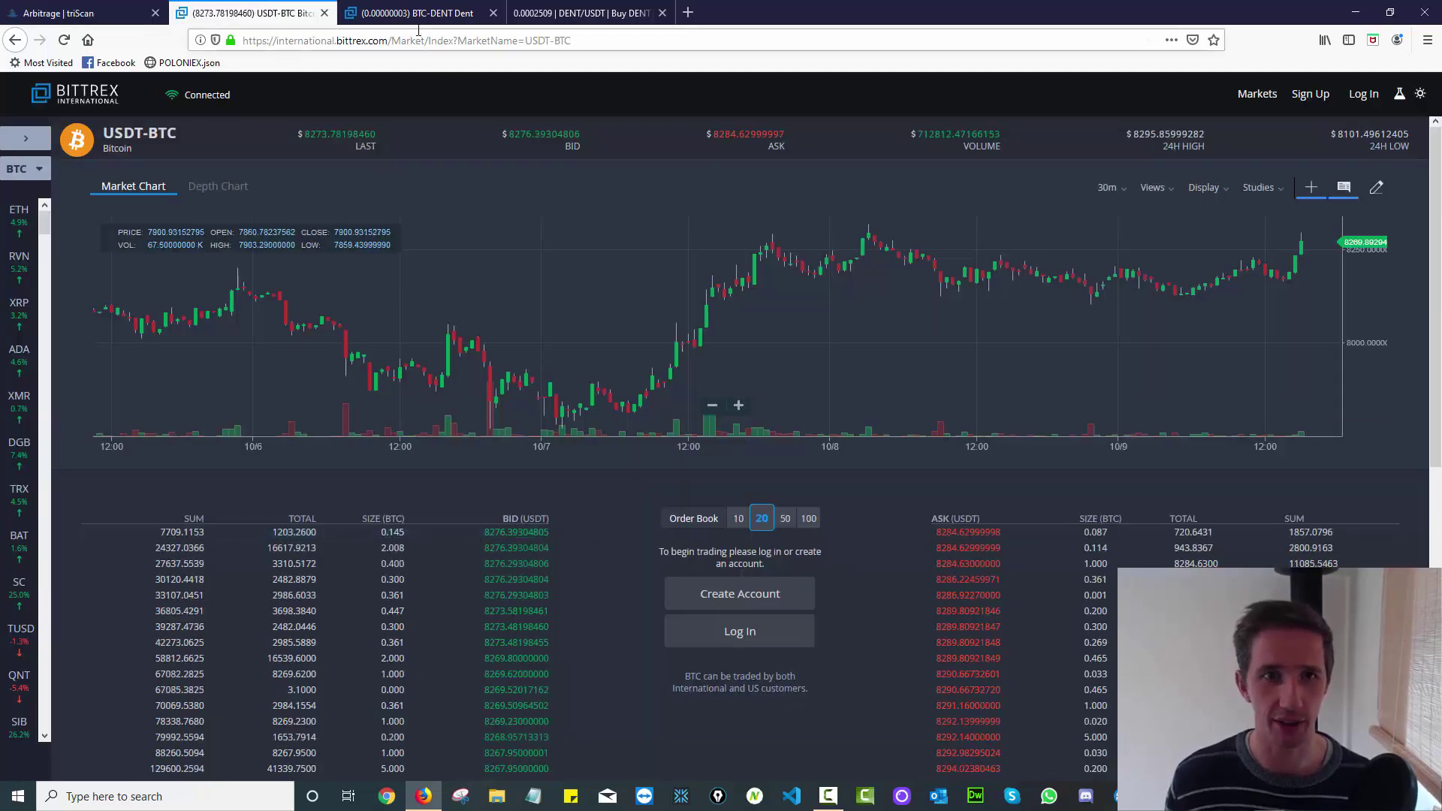
key(ctrl+Tab)
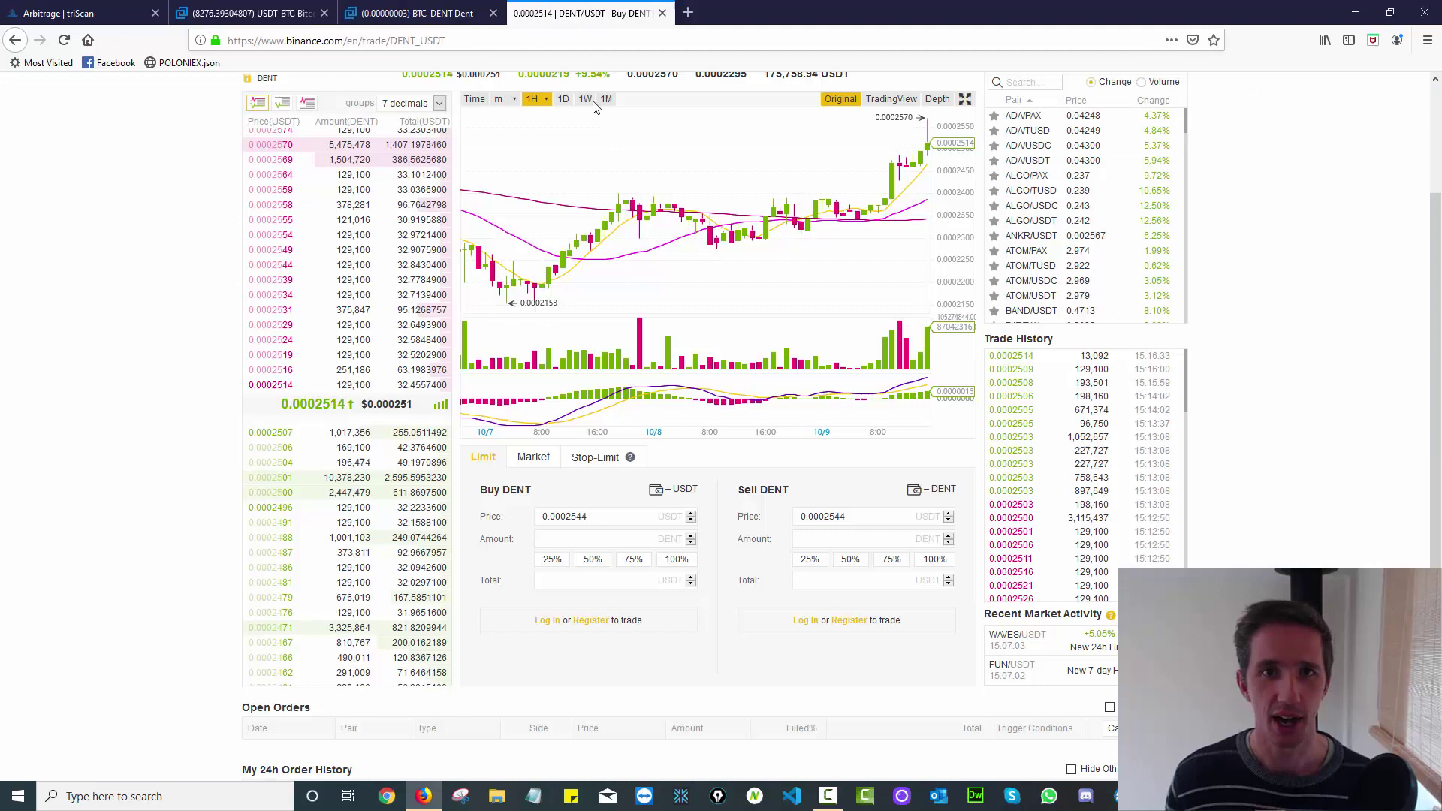
click(586, 13)
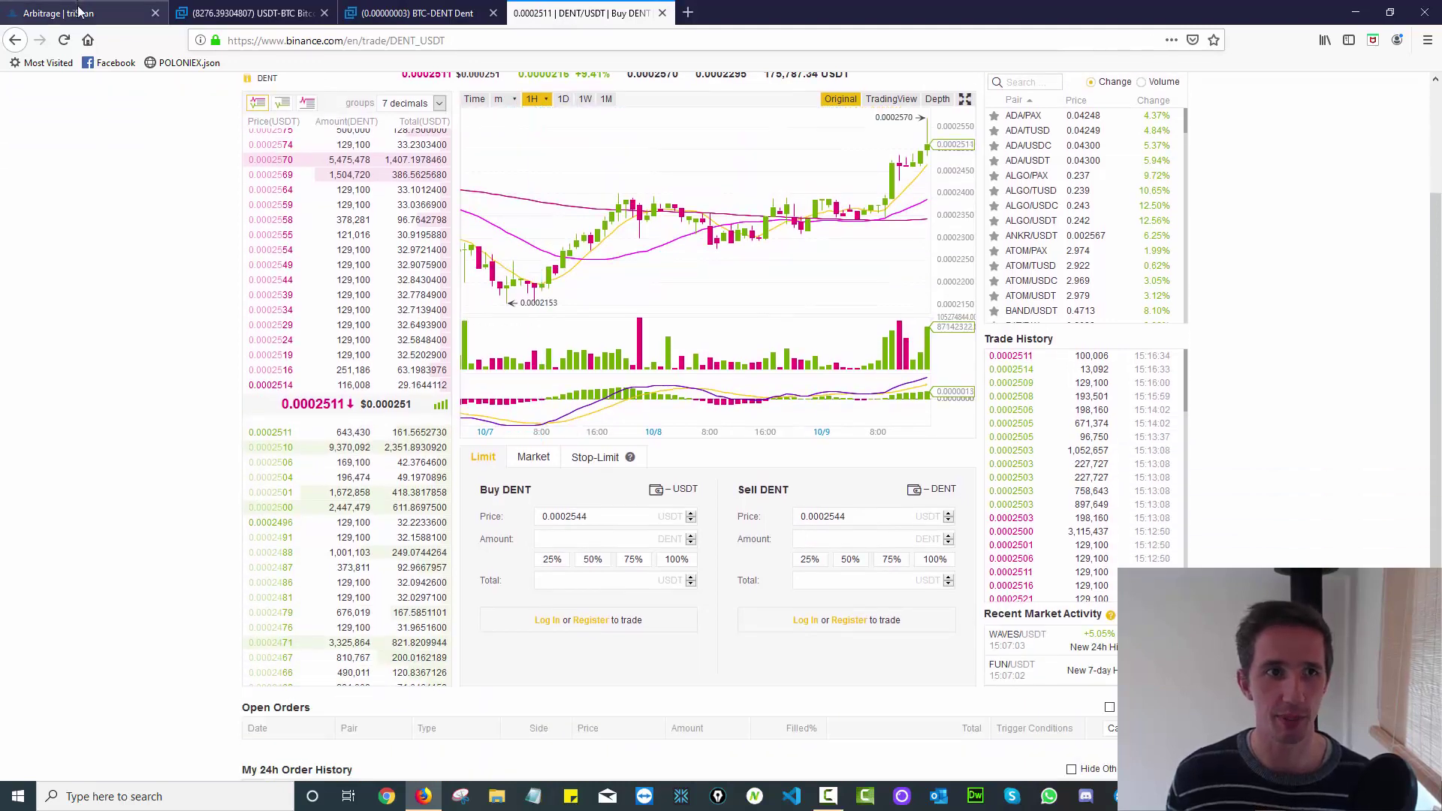
click(81, 12)
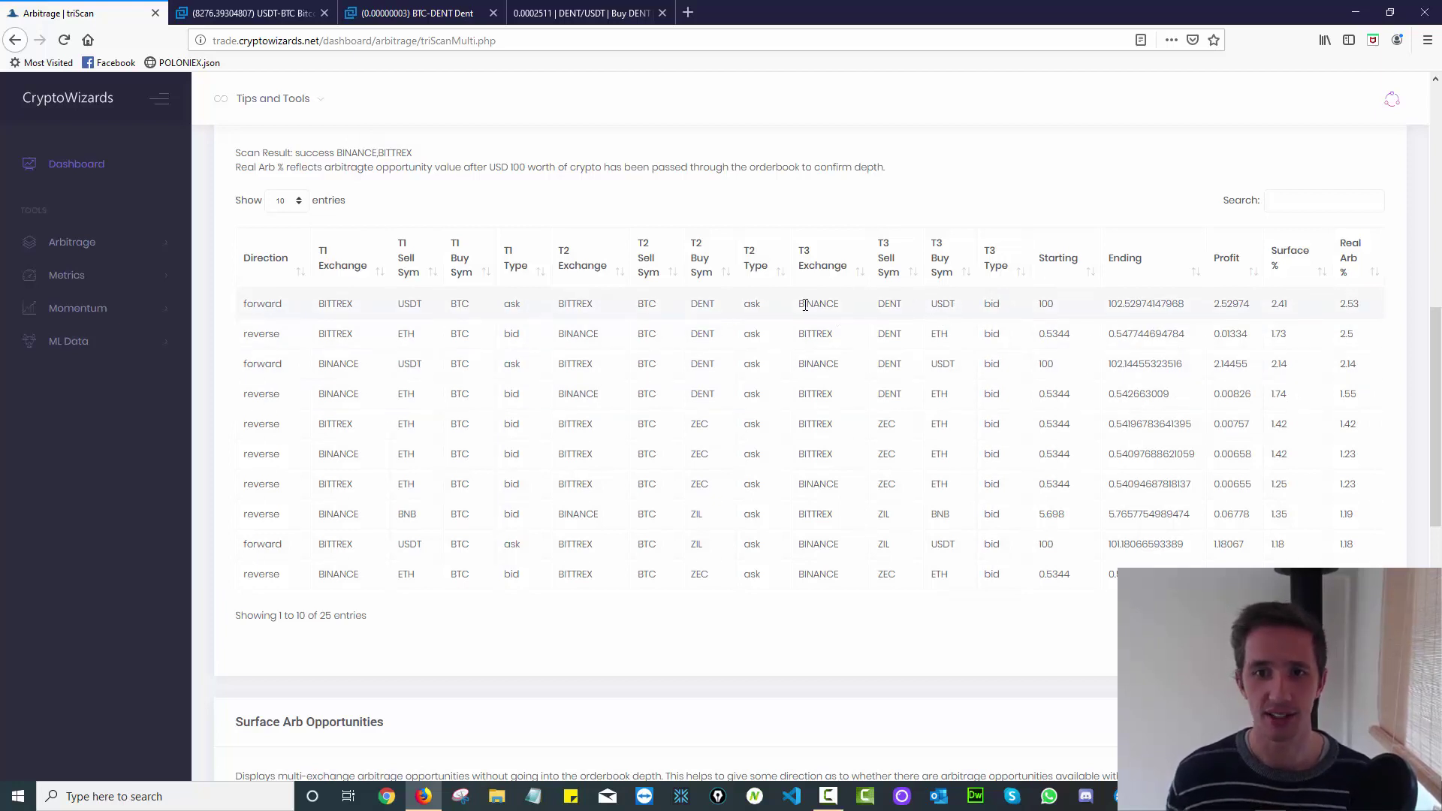
Step: Switch from triScan to the Bittrex USDT-BTC market, last price 8284.44000001
key(ctrl+Tab)
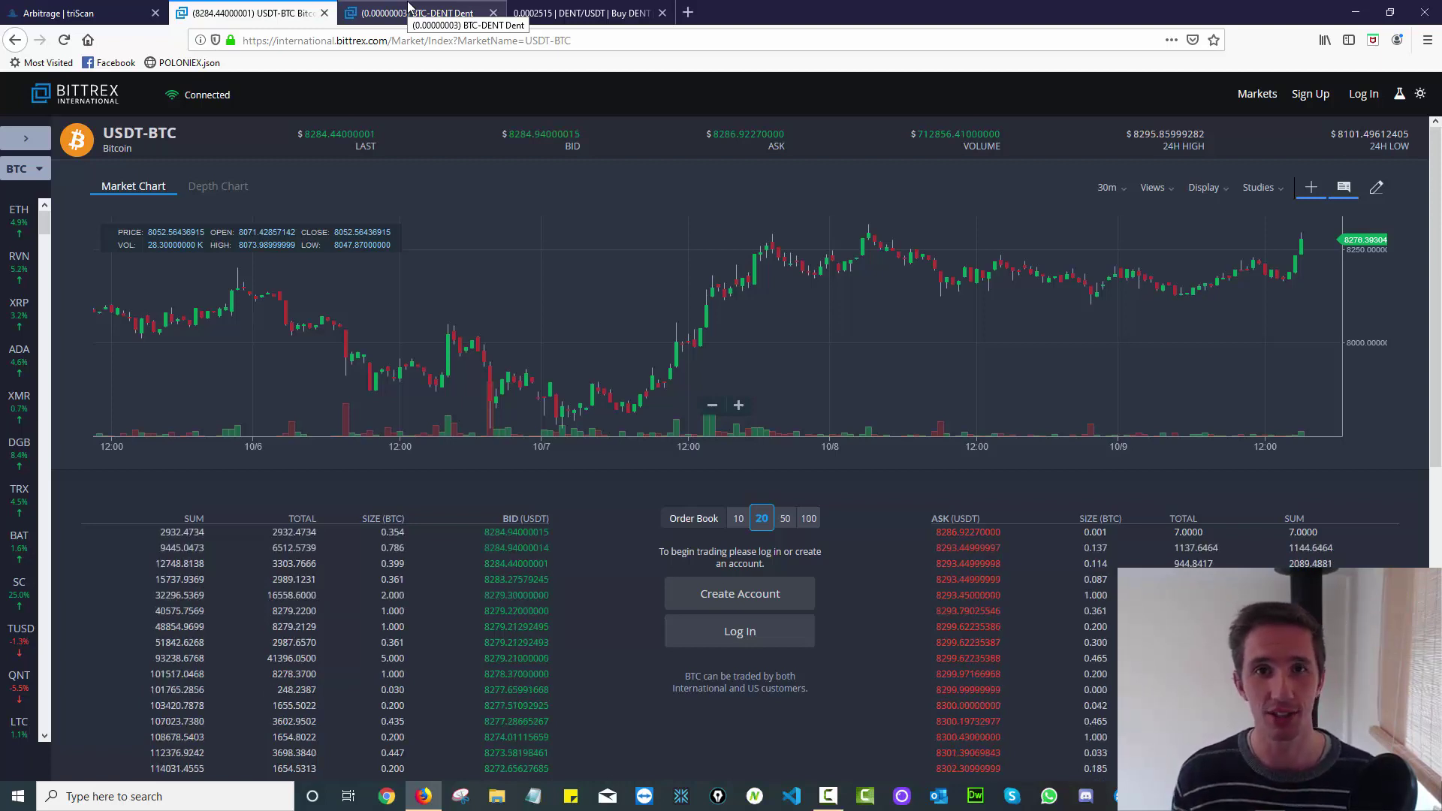
click(408, 9)
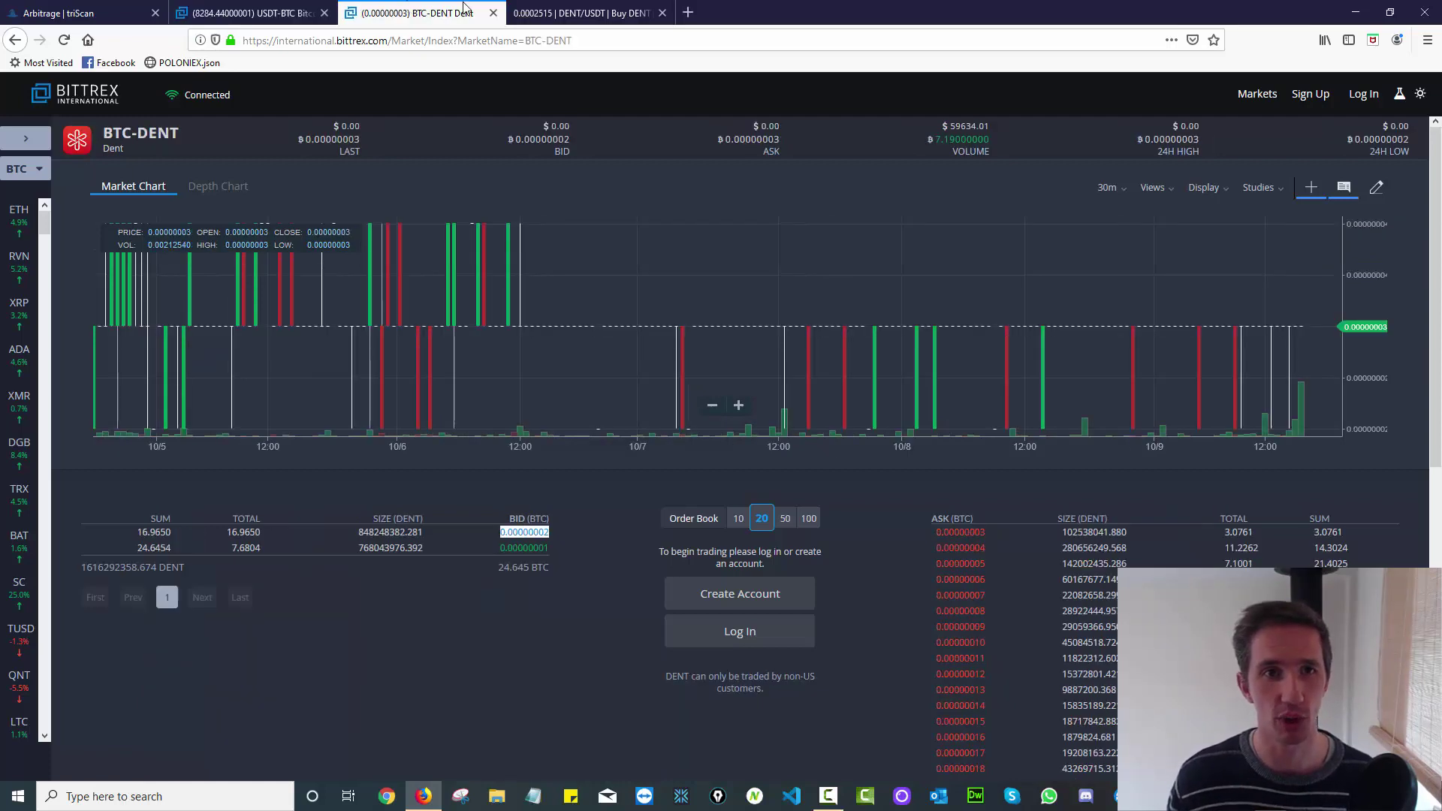
click(591, 9)
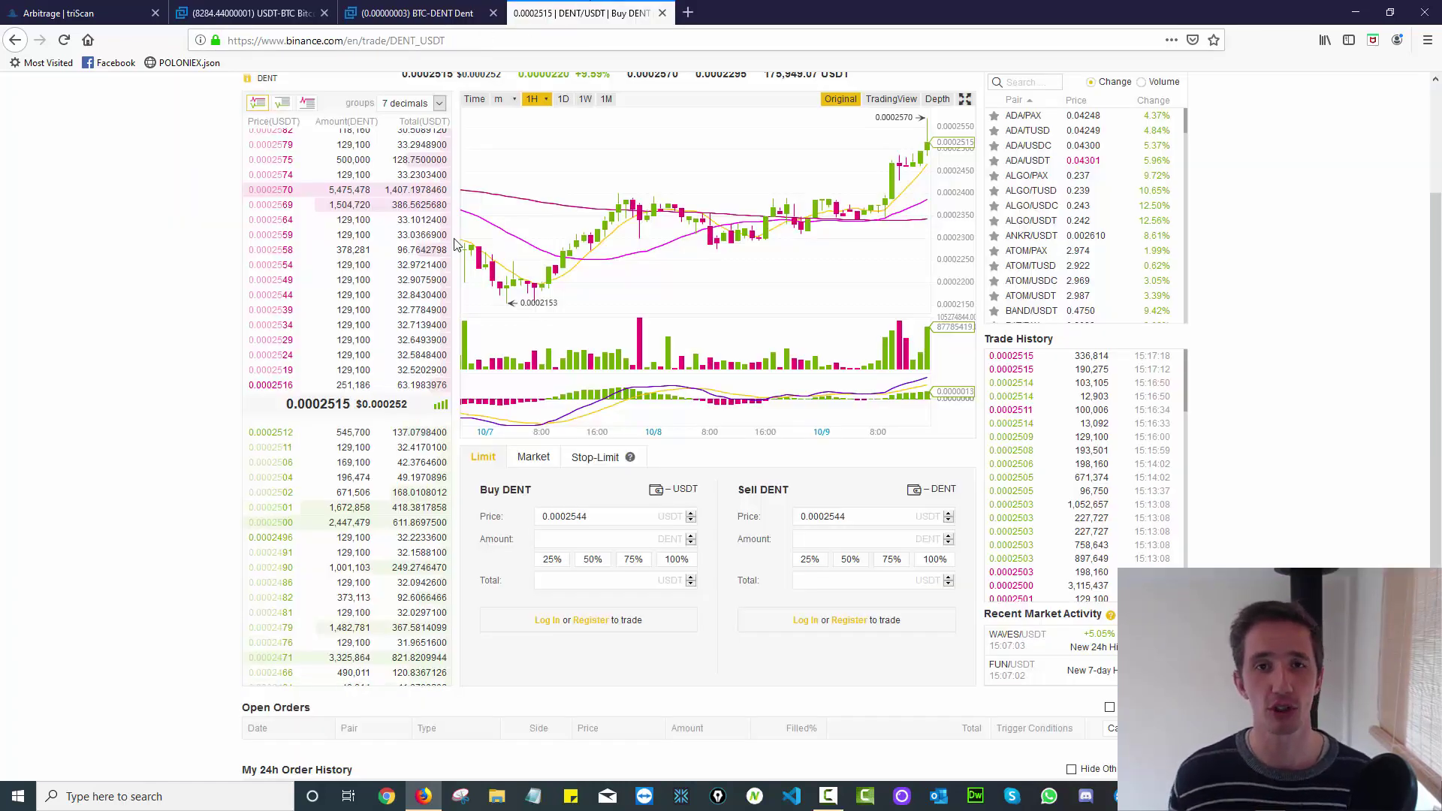
click(275, 7)
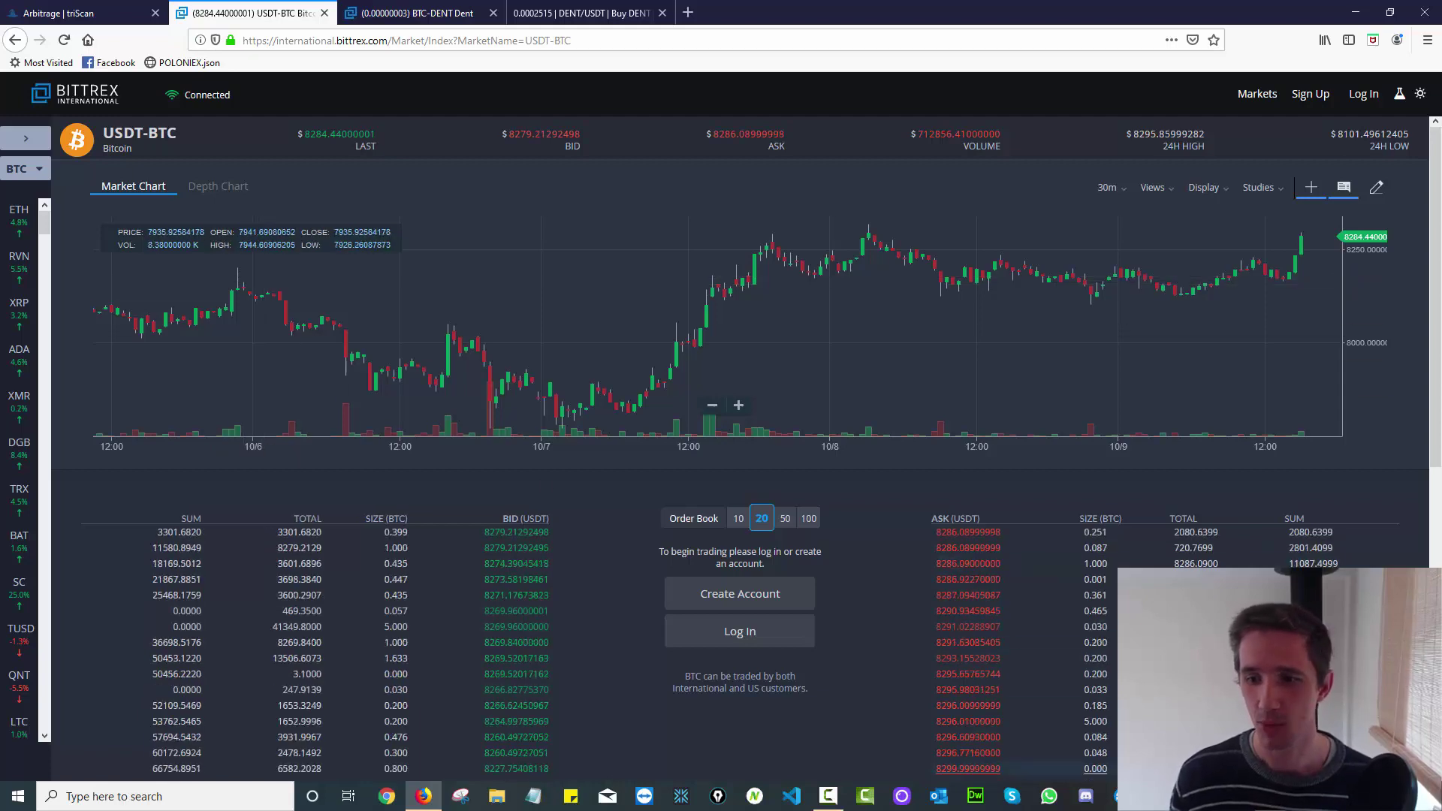
key(alt+Tab)
drag(372, 176, 565, 293)
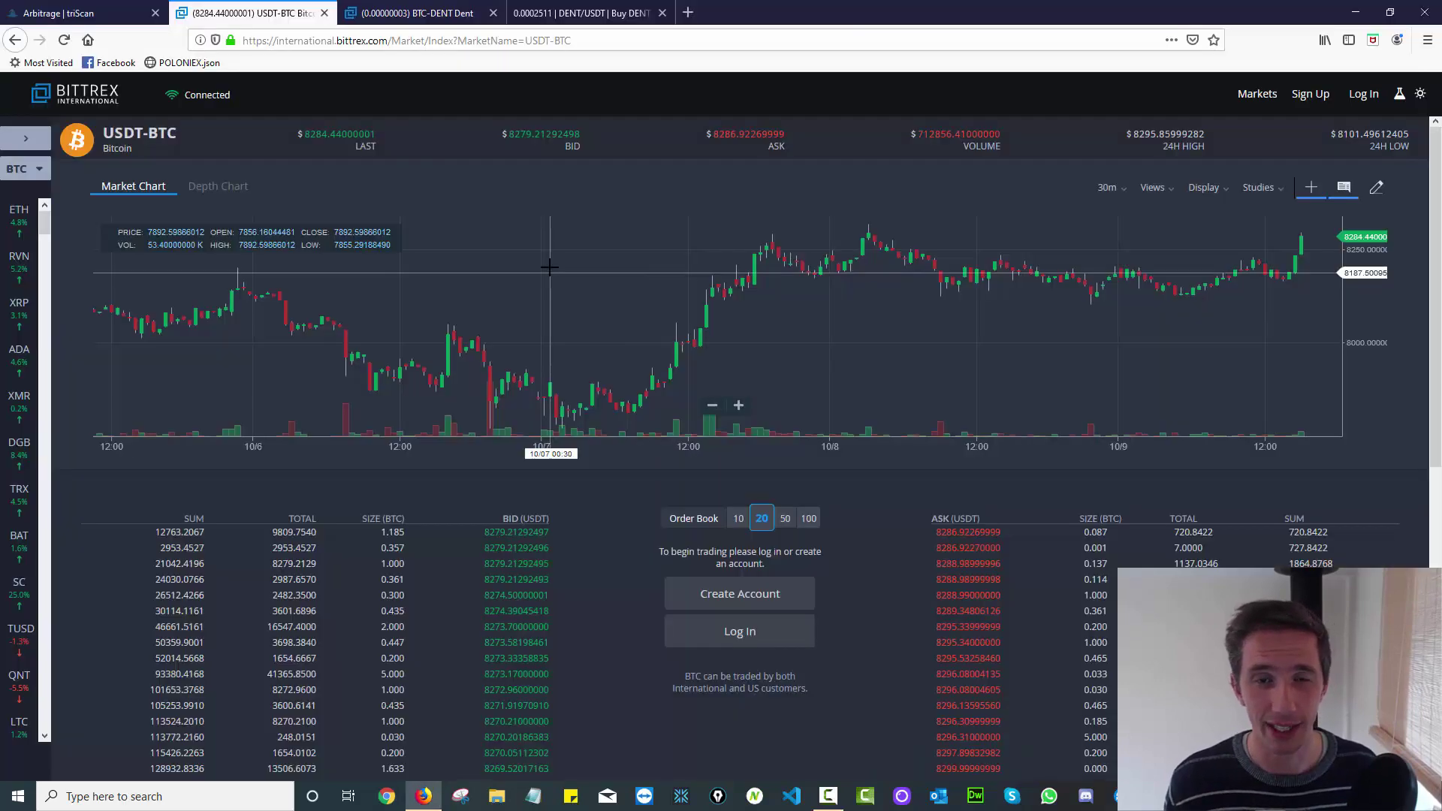
key(alt+Tab)
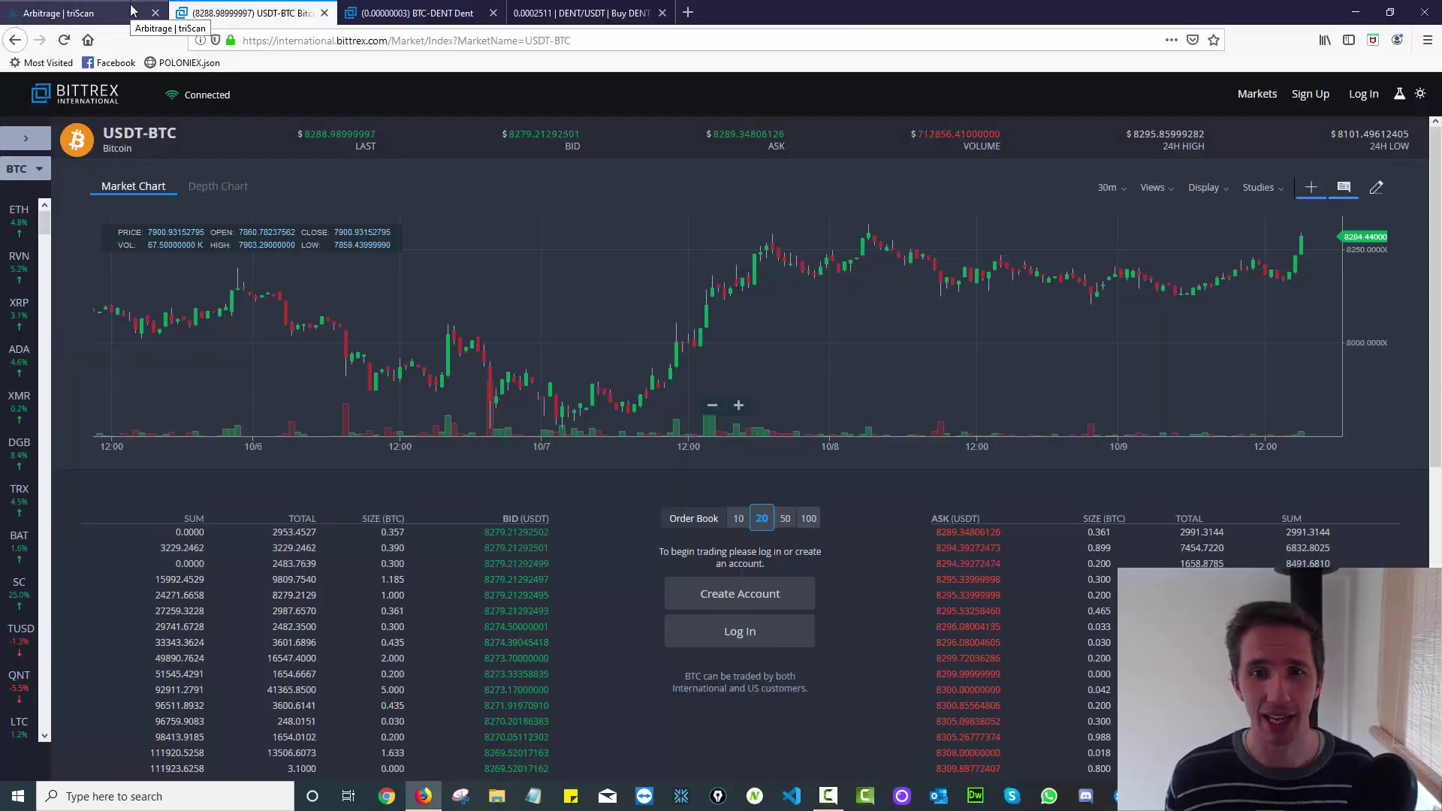
Step: Return to triScan and handwrite underlined A, B and C leg labels above the table
click(131, 9)
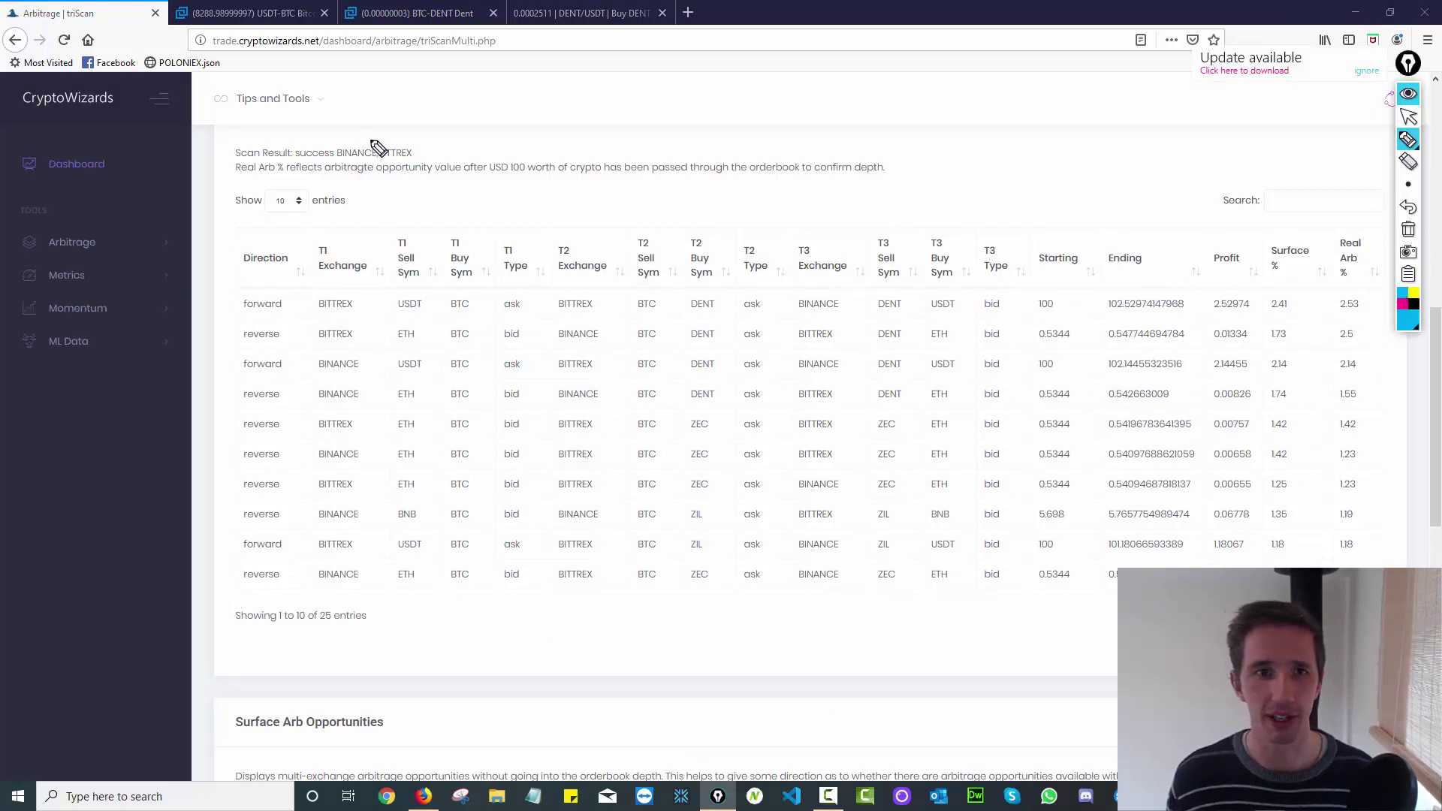
mouse_move(351, 144)
mouse_down()
mouse_move(363, 95)
mouse_move(388, 157)
mouse_move(390, 119)
mouse_up()
drag(325, 171, 402, 170)
mouse_move(698, 89)
mouse_down()
mouse_move(703, 135)
mouse_move(706, 105)
mouse_move(701, 133)
mouse_move(799, 160)
mouse_up()
drag(1070, 73, 1026, 129)
drag(973, 172, 1101, 172)
drag(1028, 122, 1061, 114)
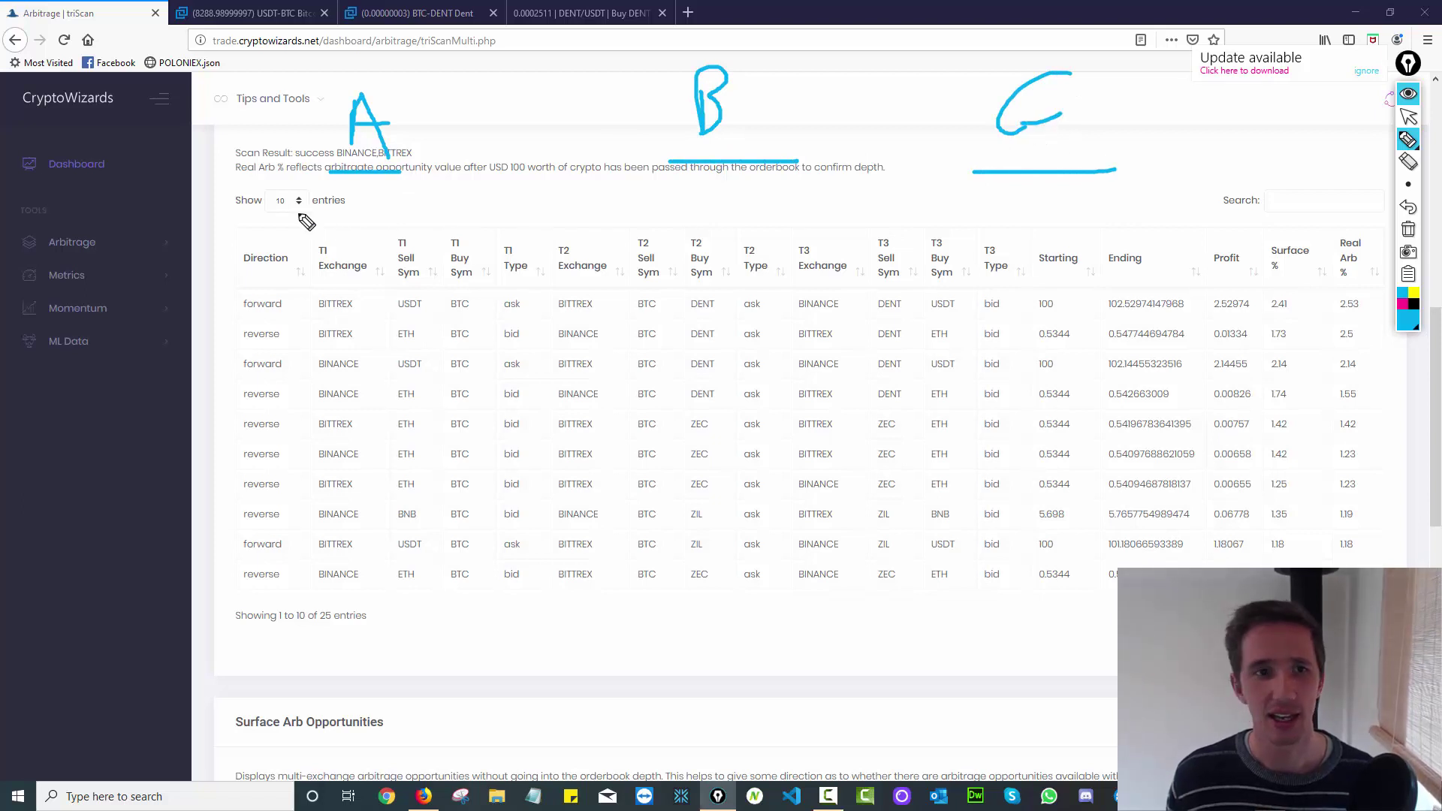
Step: Write $1/cc over the Direction header and cc/PM above the T2 columns
mouse_move(300, 213)
mouse_down()
mouse_move(234, 289)
mouse_move(256, 308)
mouse_move(321, 237)
mouse_move(322, 280)
mouse_move(291, 225)
mouse_move(243, 333)
mouse_up()
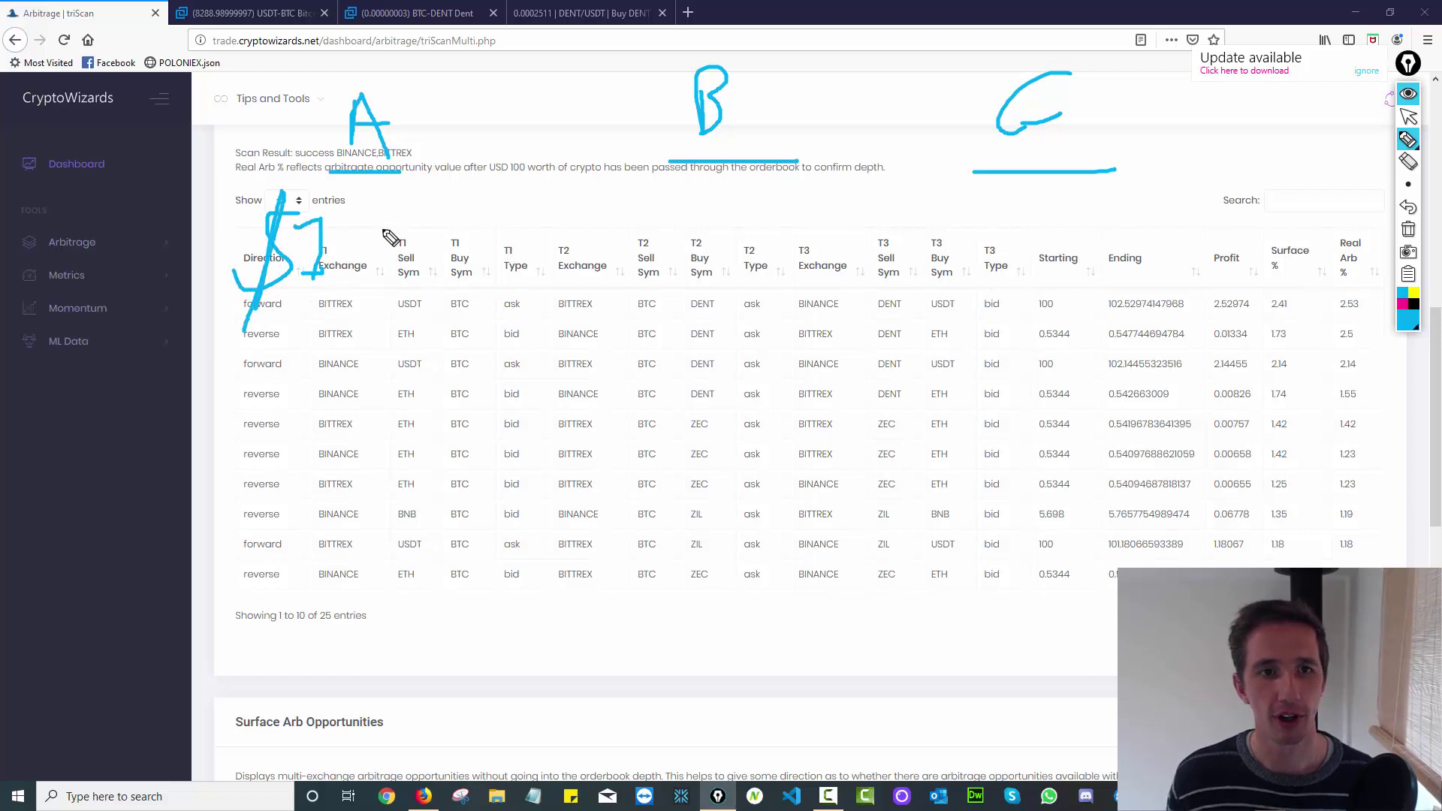
mouse_move(389, 231)
mouse_down()
mouse_move(393, 262)
mouse_move(418, 259)
mouse_up()
drag(359, 192, 330, 330)
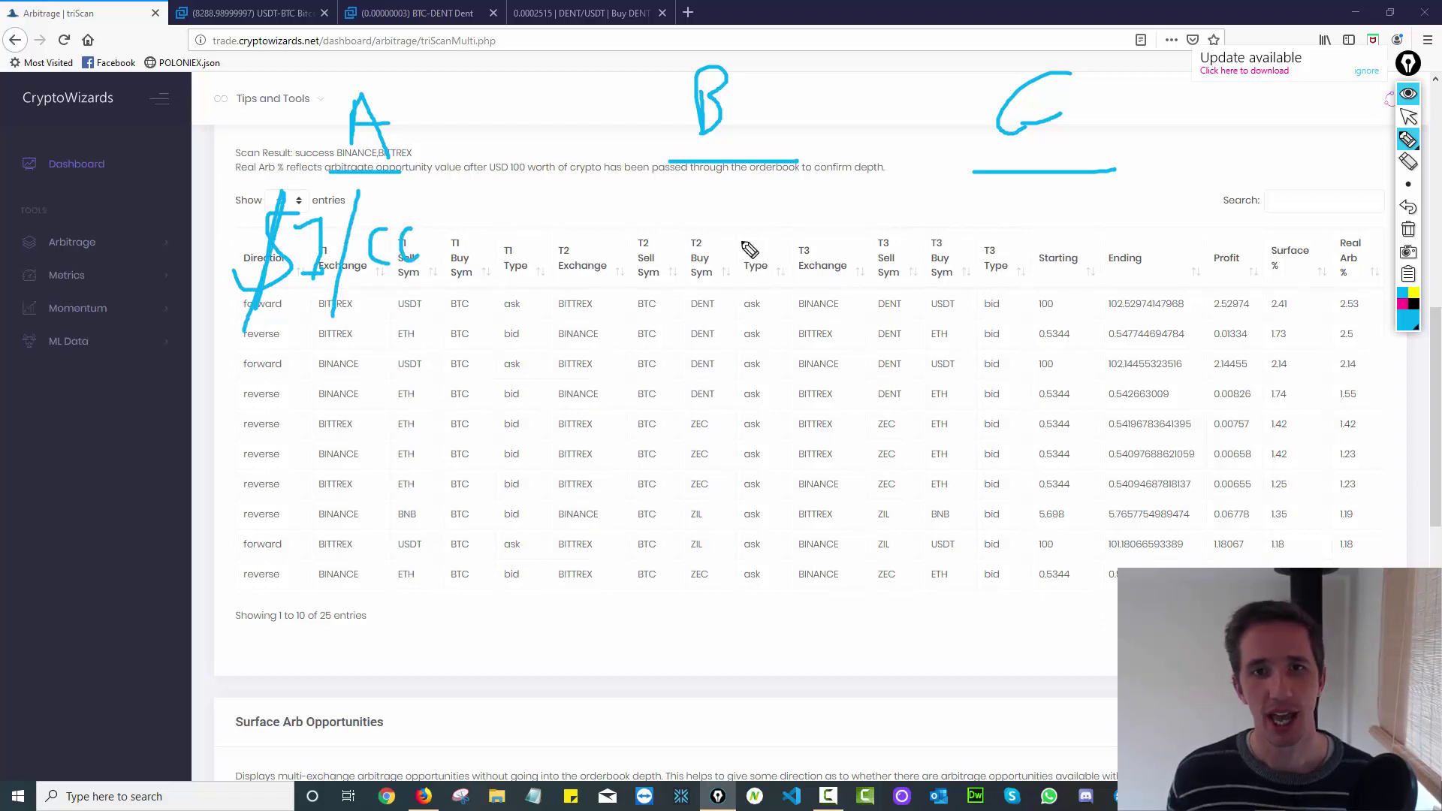
mouse_move(675, 232)
mouse_down()
mouse_move(652, 248)
mouse_move(724, 250)
mouse_up()
drag(766, 196, 730, 342)
mouse_move(775, 280)
mouse_down()
mouse_move(785, 244)
mouse_move(822, 225)
mouse_move(849, 235)
mouse_move(849, 263)
mouse_up()
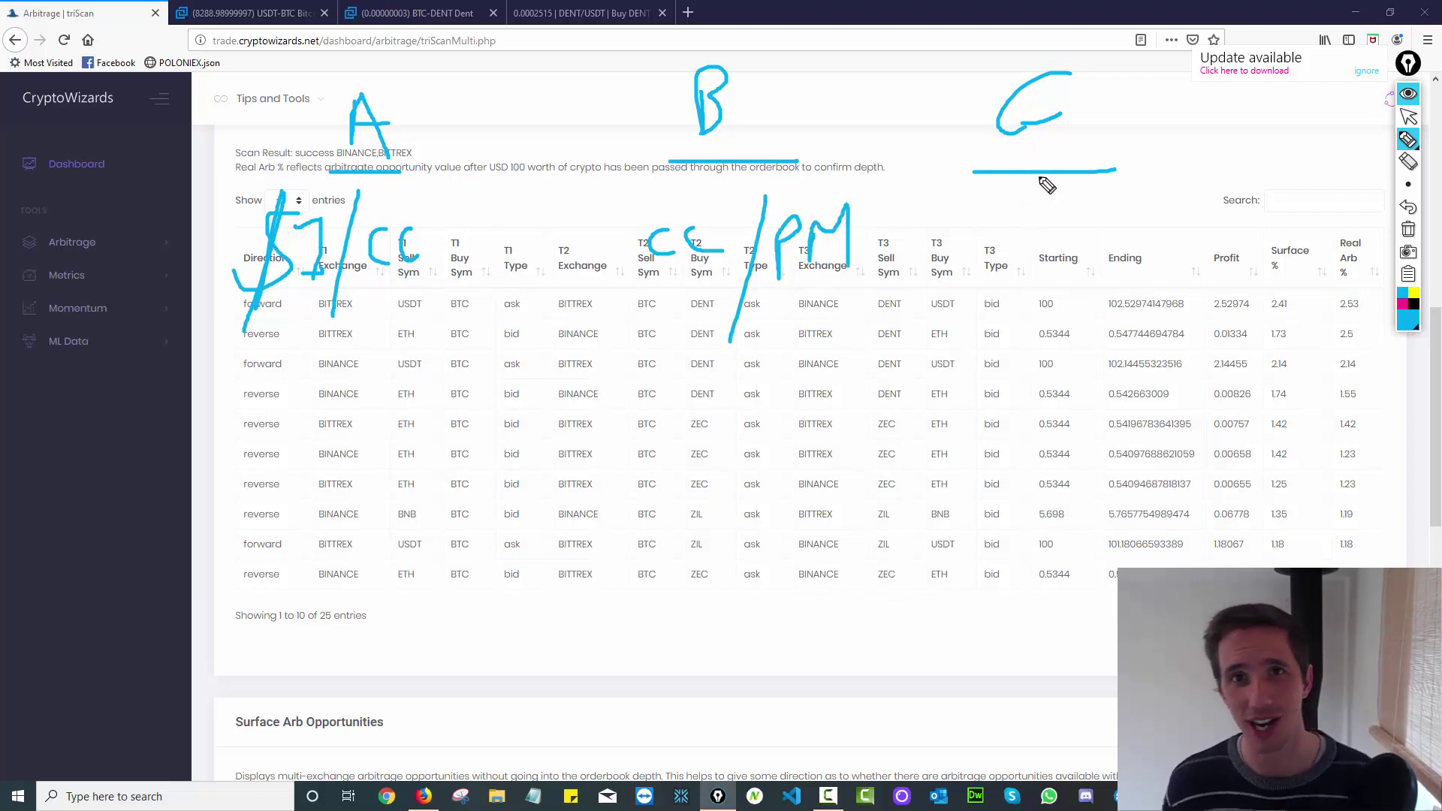
Step: Write PM/$2 above the T3 headers and switch the pen colour to magenta
mouse_move(963, 240)
mouse_down()
mouse_move(970, 201)
mouse_move(966, 222)
mouse_move(1050, 201)
mouse_move(1052, 259)
mouse_up()
drag(1074, 188, 1061, 293)
drag(1129, 216, 1108, 314)
drag(1138, 225, 1172, 261)
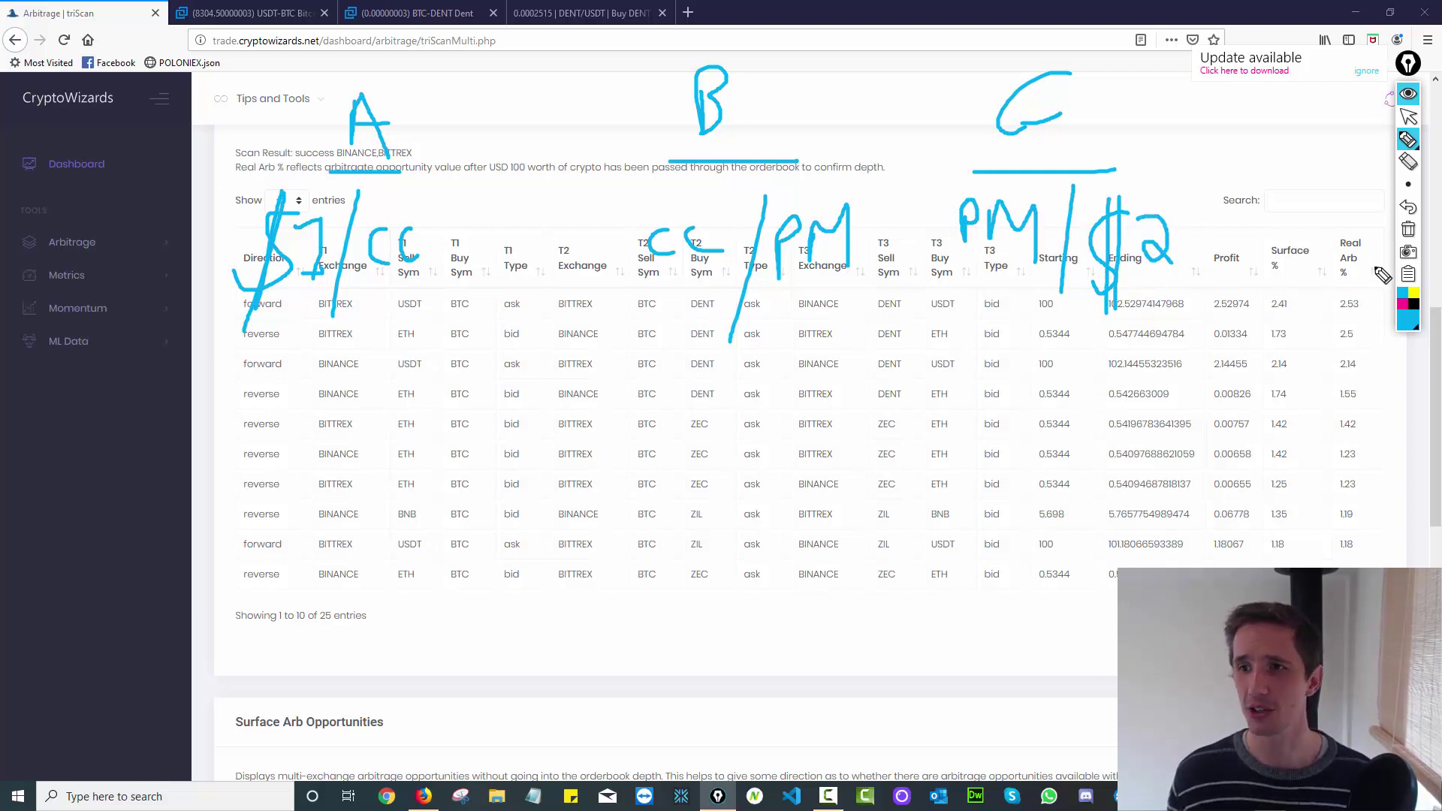
click(1402, 304)
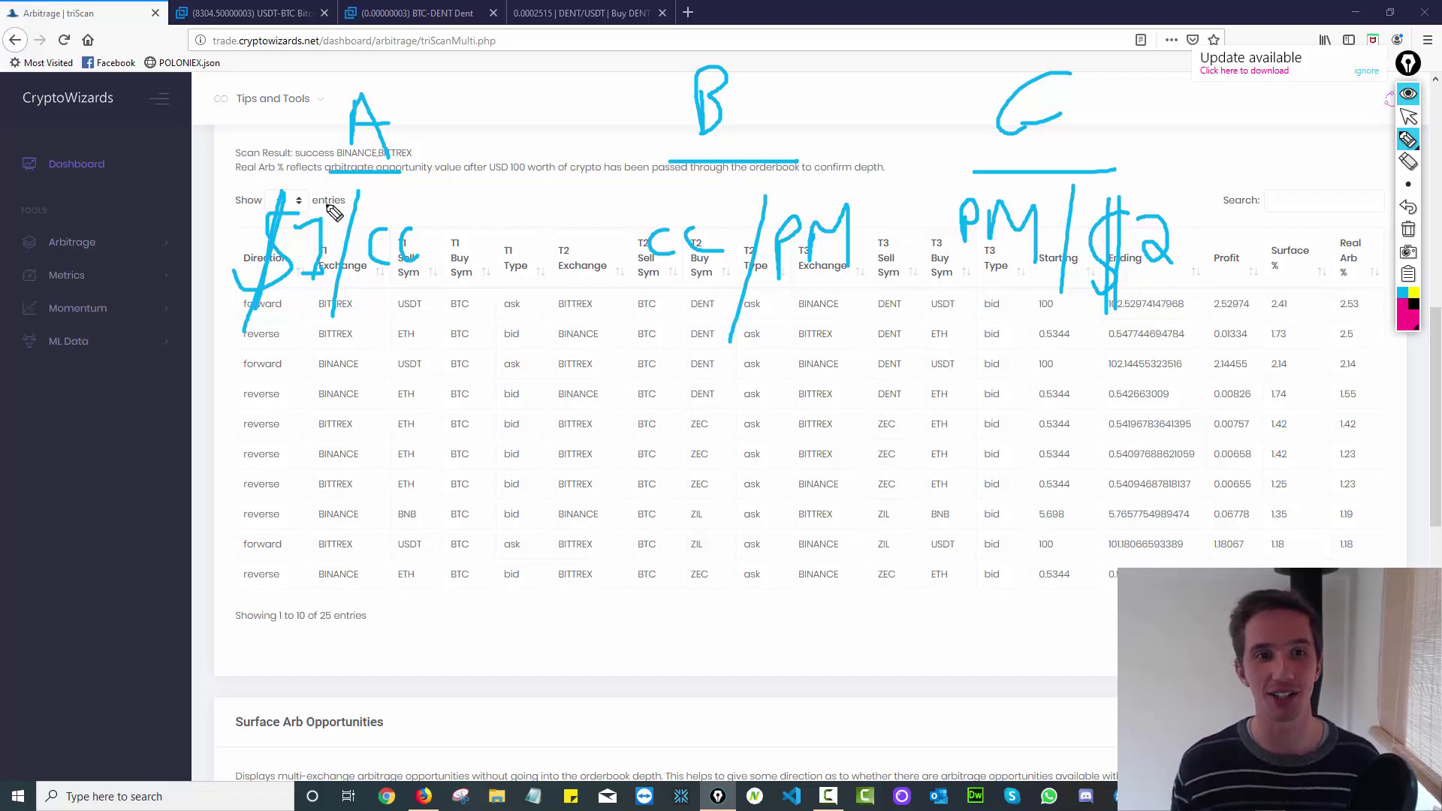
Step: Circle $1 and $2, link them with a line, and draw an arrow ending at $1
mouse_move(332, 200)
mouse_down()
mouse_move(271, 193)
mouse_move(363, 224)
mouse_up()
mouse_move(1143, 184)
mouse_down()
mouse_move(1066, 191)
mouse_move(1123, 187)
mouse_up()
mouse_move(1127, 331)
mouse_down()
mouse_move(443, 425)
mouse_move(341, 280)
mouse_up()
mouse_move(743, 420)
mouse_down()
mouse_move(782, 489)
mouse_move(781, 475)
mouse_move(758, 500)
mouse_up()
mouse_move(867, 472)
mouse_down()
mouse_move(879, 525)
mouse_move(845, 525)
mouse_move(879, 535)
mouse_up()
mouse_move(915, 473)
mouse_down()
mouse_move(926, 541)
mouse_move(973, 529)
mouse_move(902, 487)
mouse_up()
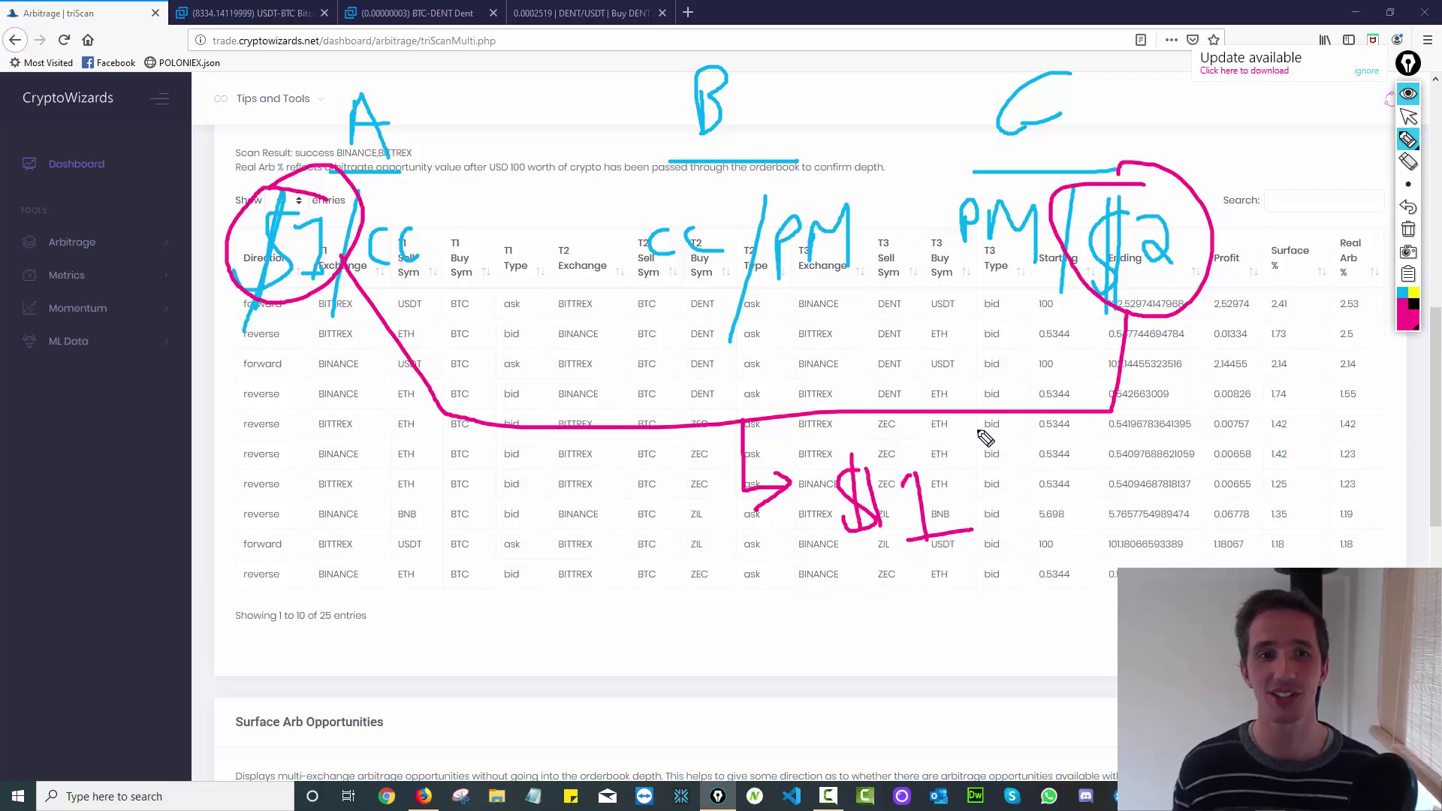
Step: Sketch a triangle with corners B and C below the rows, then erase all annotations
mouse_move(426, 481)
mouse_down()
mouse_move(387, 518)
mouse_move(625, 633)
mouse_move(415, 482)
mouse_move(437, 448)
mouse_up()
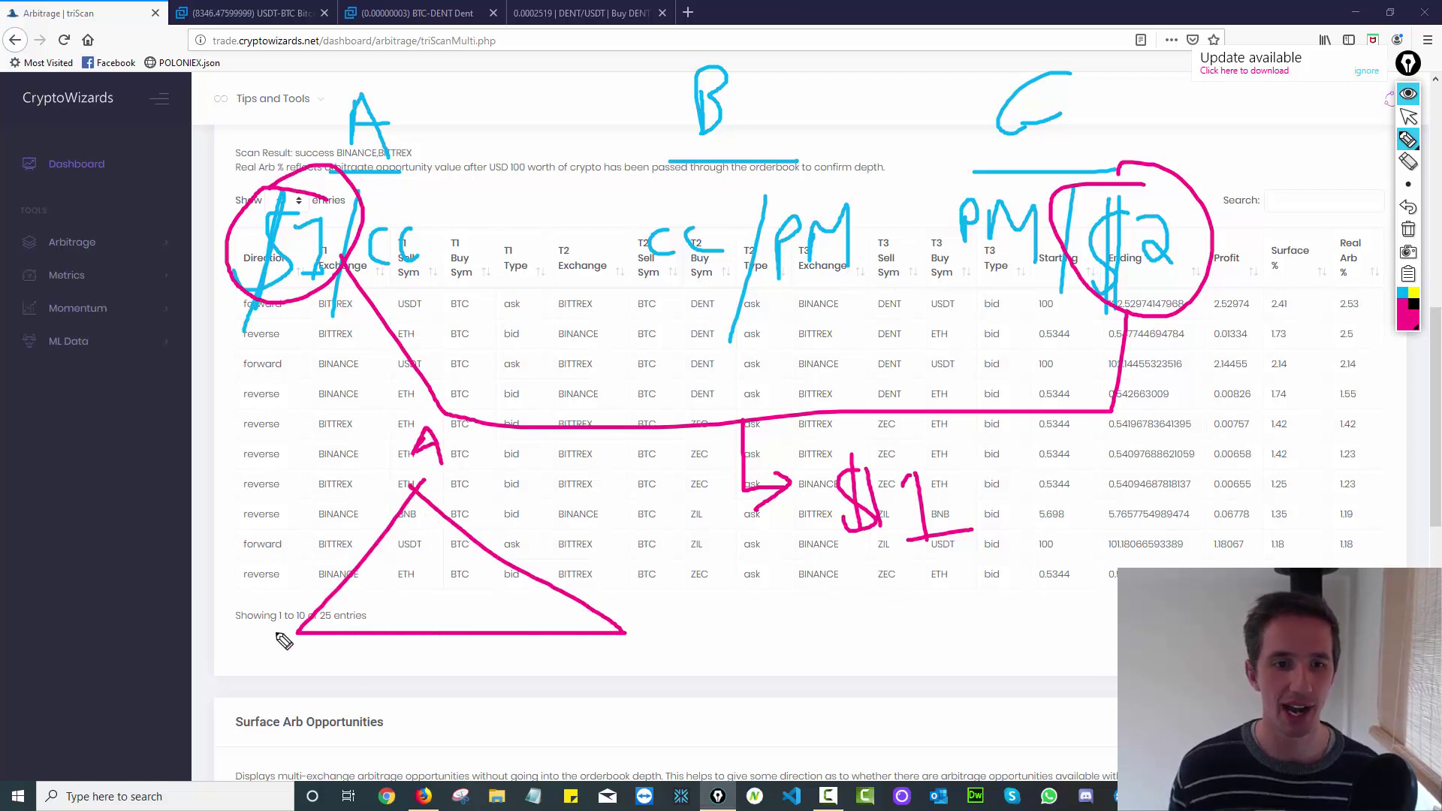
drag(238, 595, 241, 666)
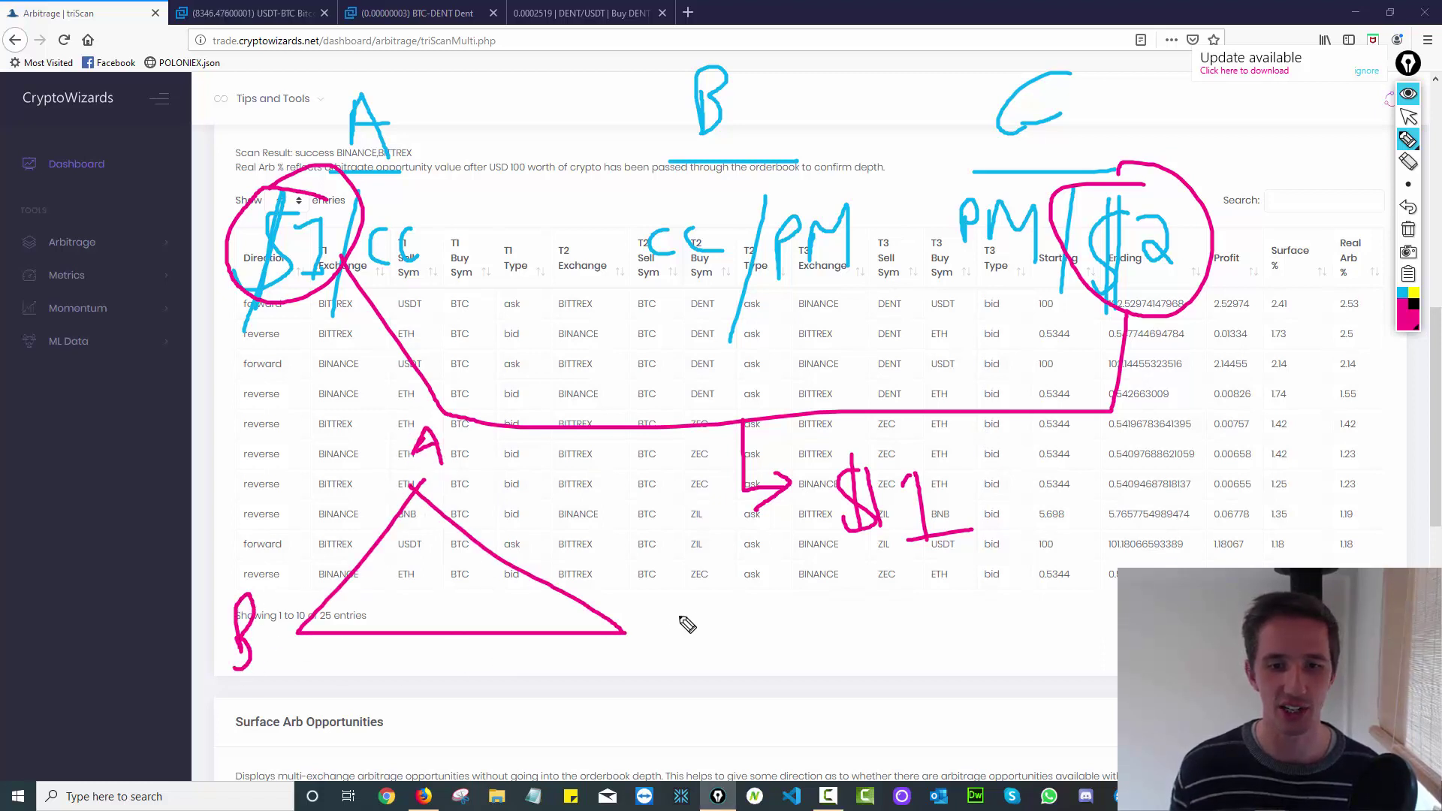
mouse_move(680, 614)
mouse_down()
mouse_move(710, 657)
mouse_move(771, 601)
mouse_move(789, 617)
mouse_up()
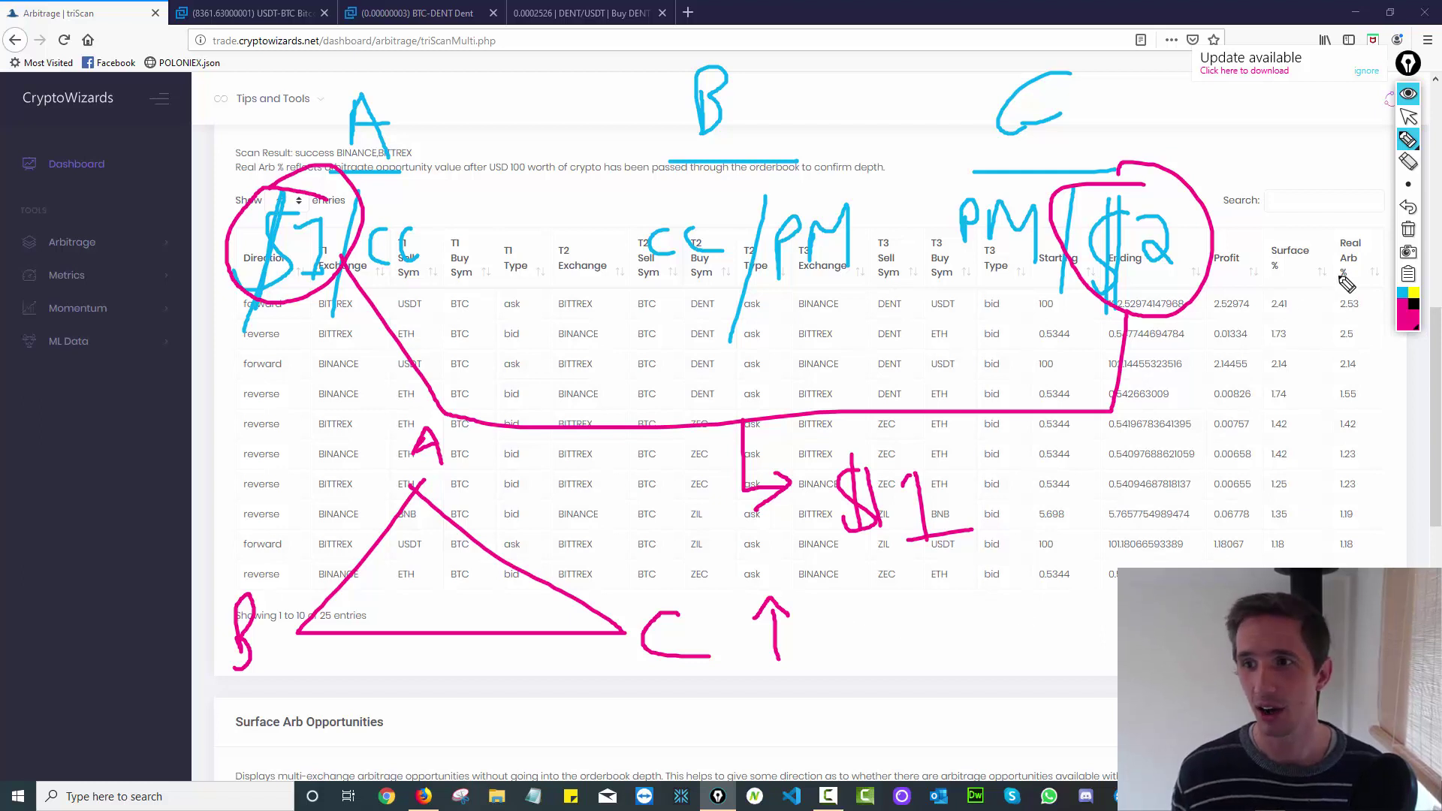
click(1406, 230)
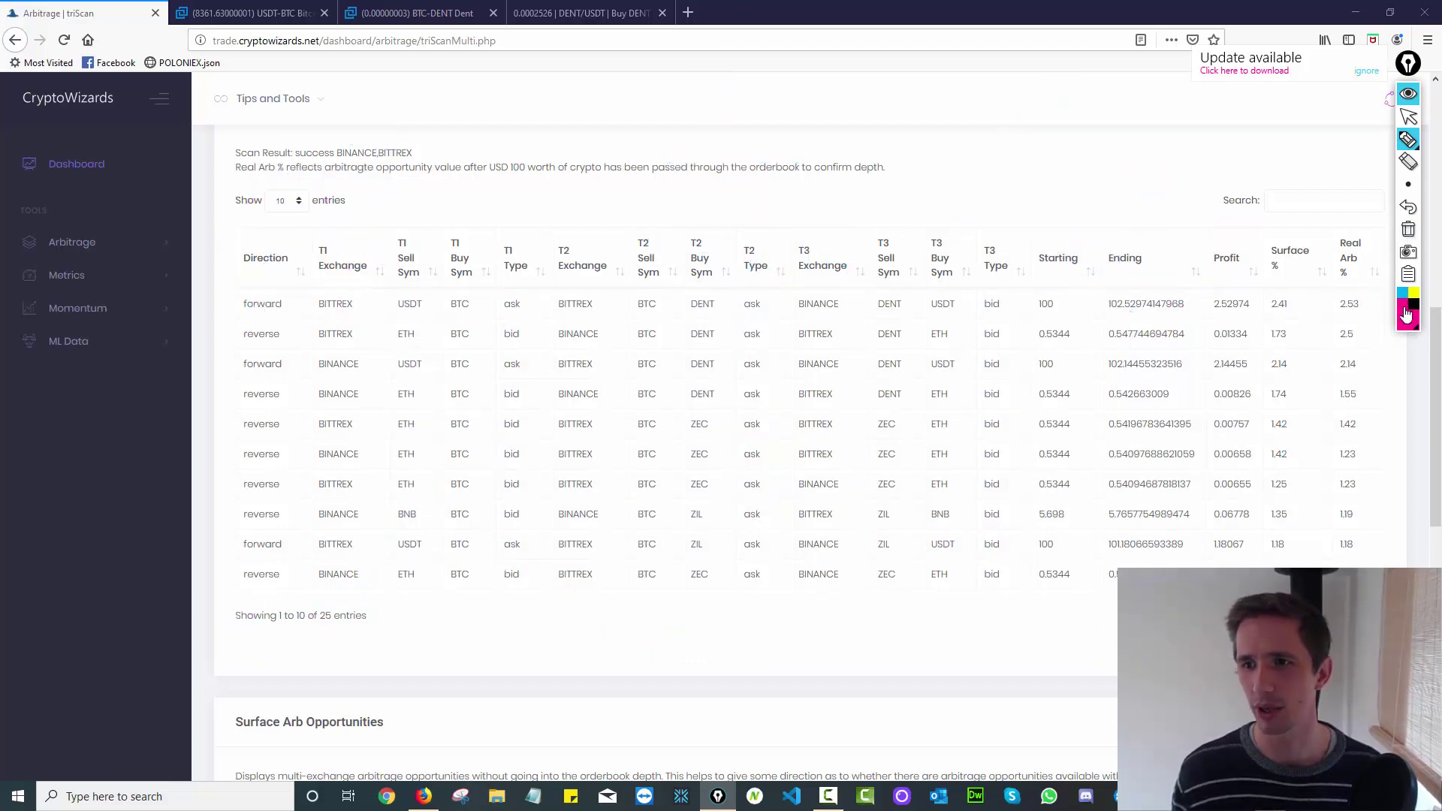
mouse_move(1358, 292)
mouse_down()
mouse_move(1314, 296)
mouse_move(1366, 325)
mouse_move(1367, 293)
mouse_move(1331, 287)
mouse_up()
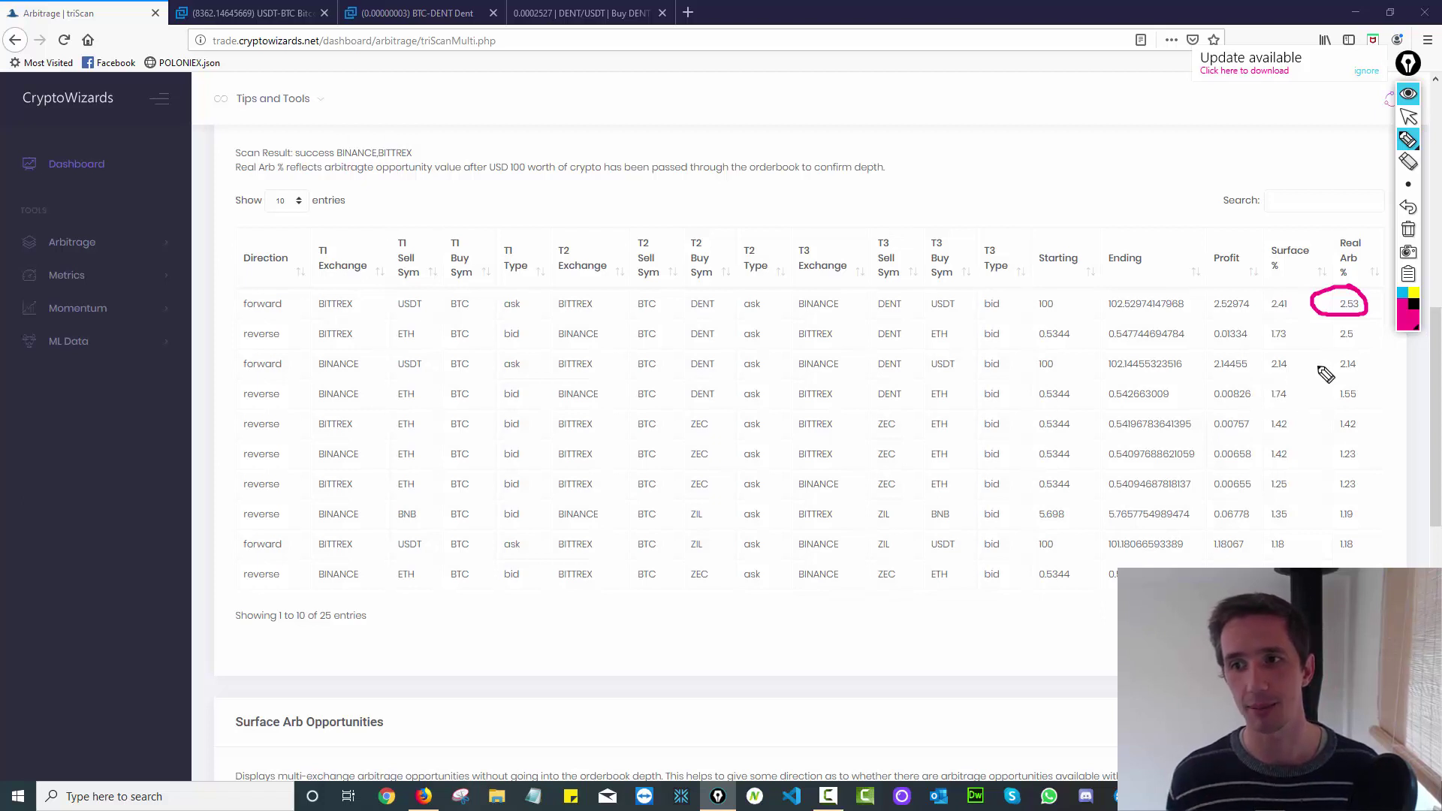
mouse_move(1352, 164)
mouse_down()
mouse_move(1349, 218)
mouse_move(1357, 199)
mouse_up()
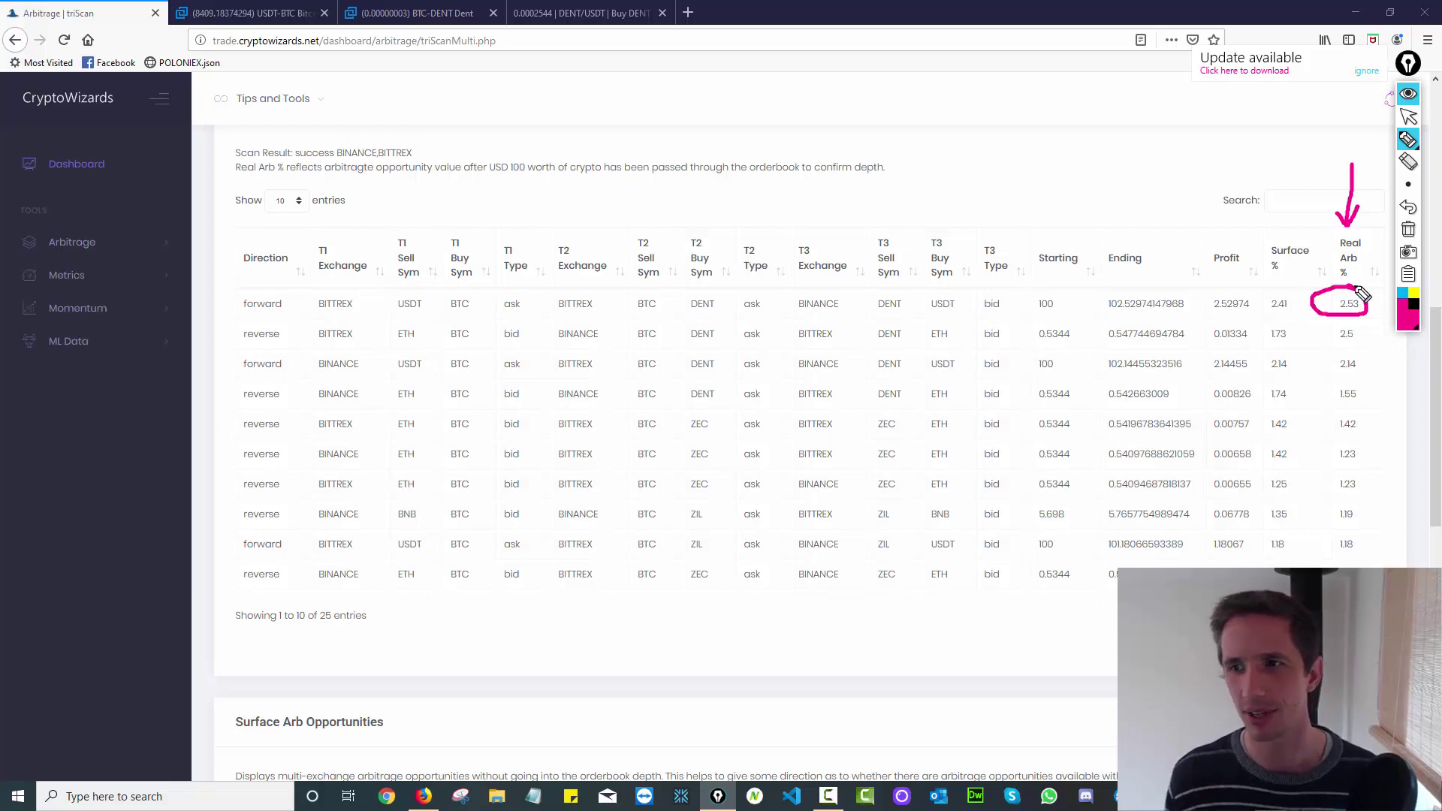
click(1408, 229)
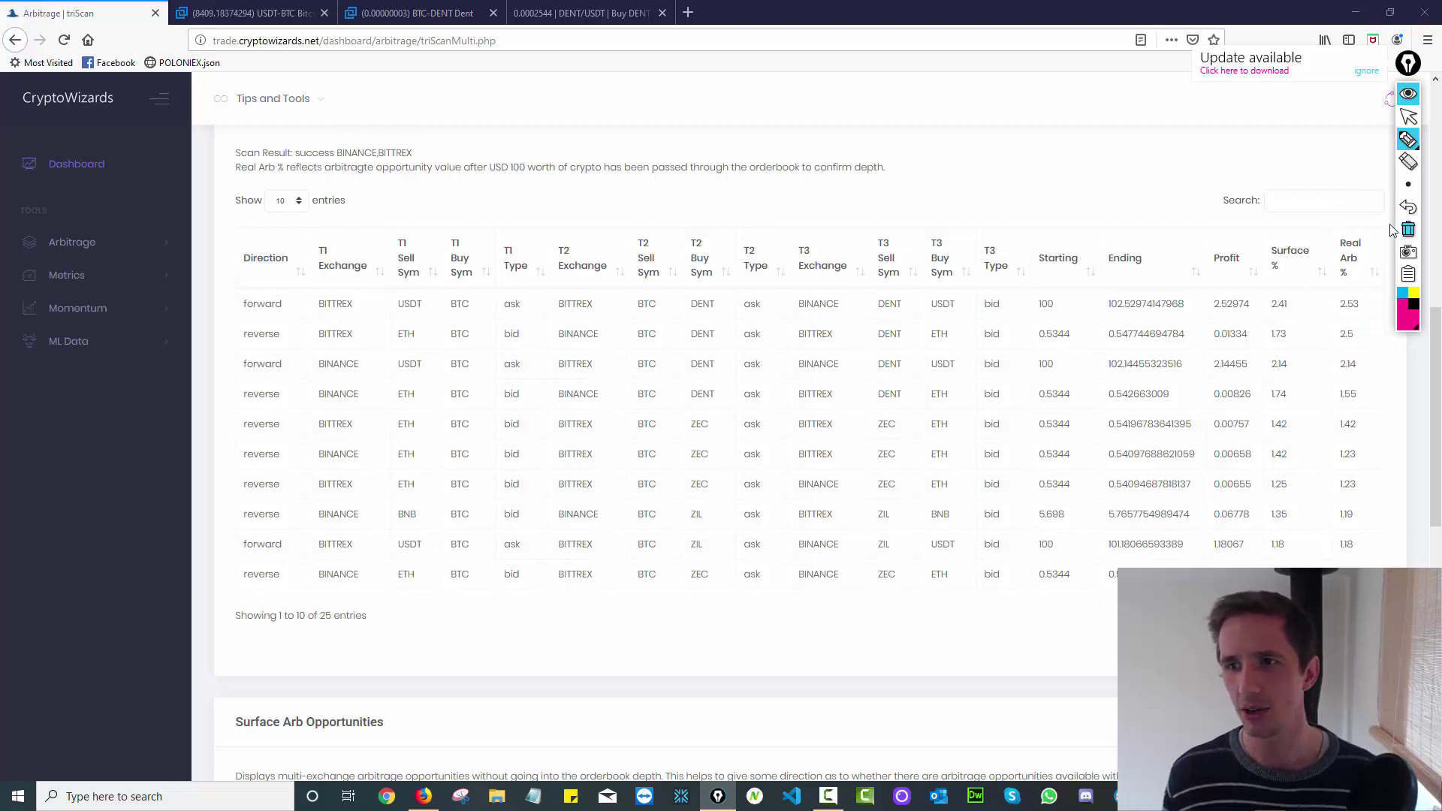
Step: Leave annotation mode and highlight the top route's forward direction, USDT and BTC
click(1409, 117)
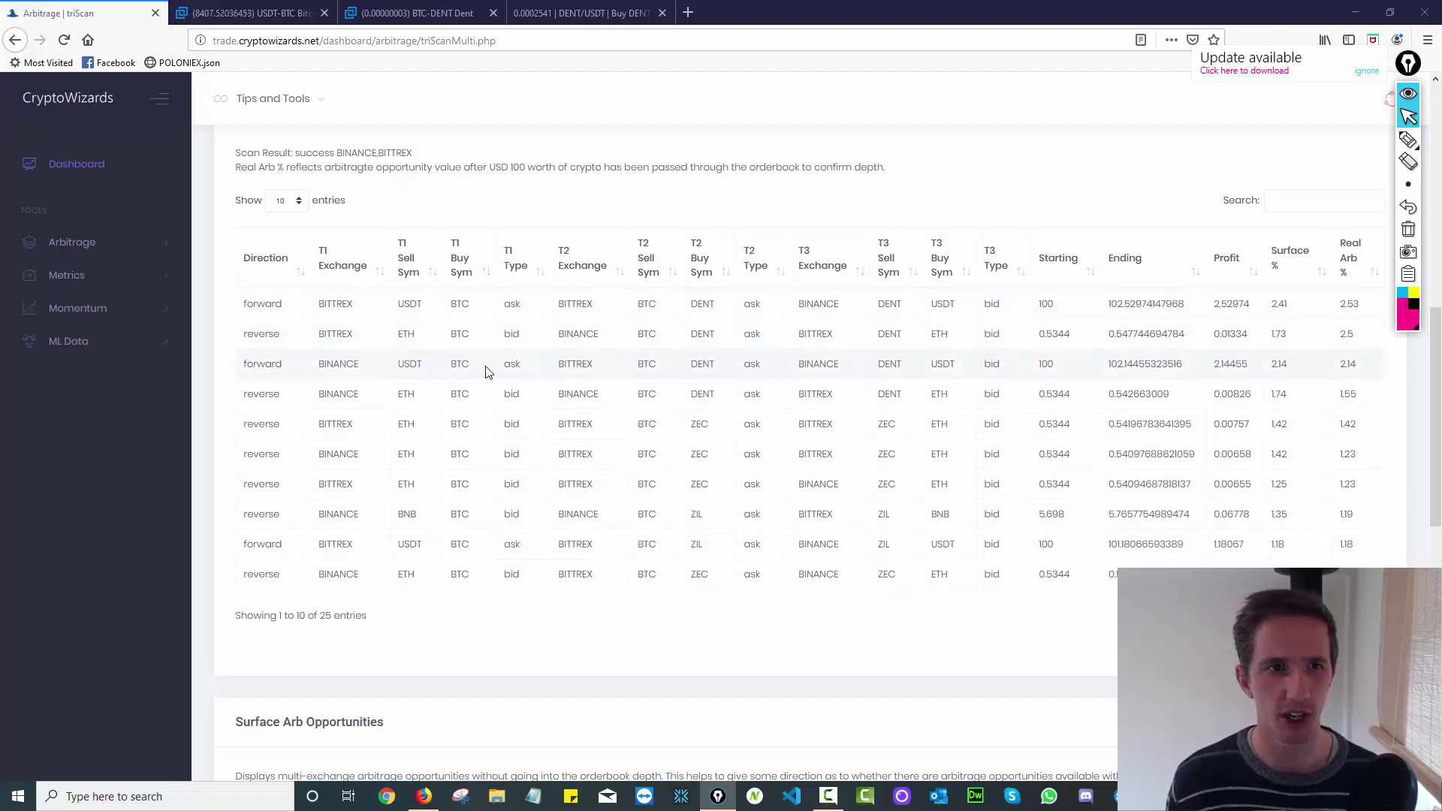
drag(238, 307, 271, 308)
click(273, 309)
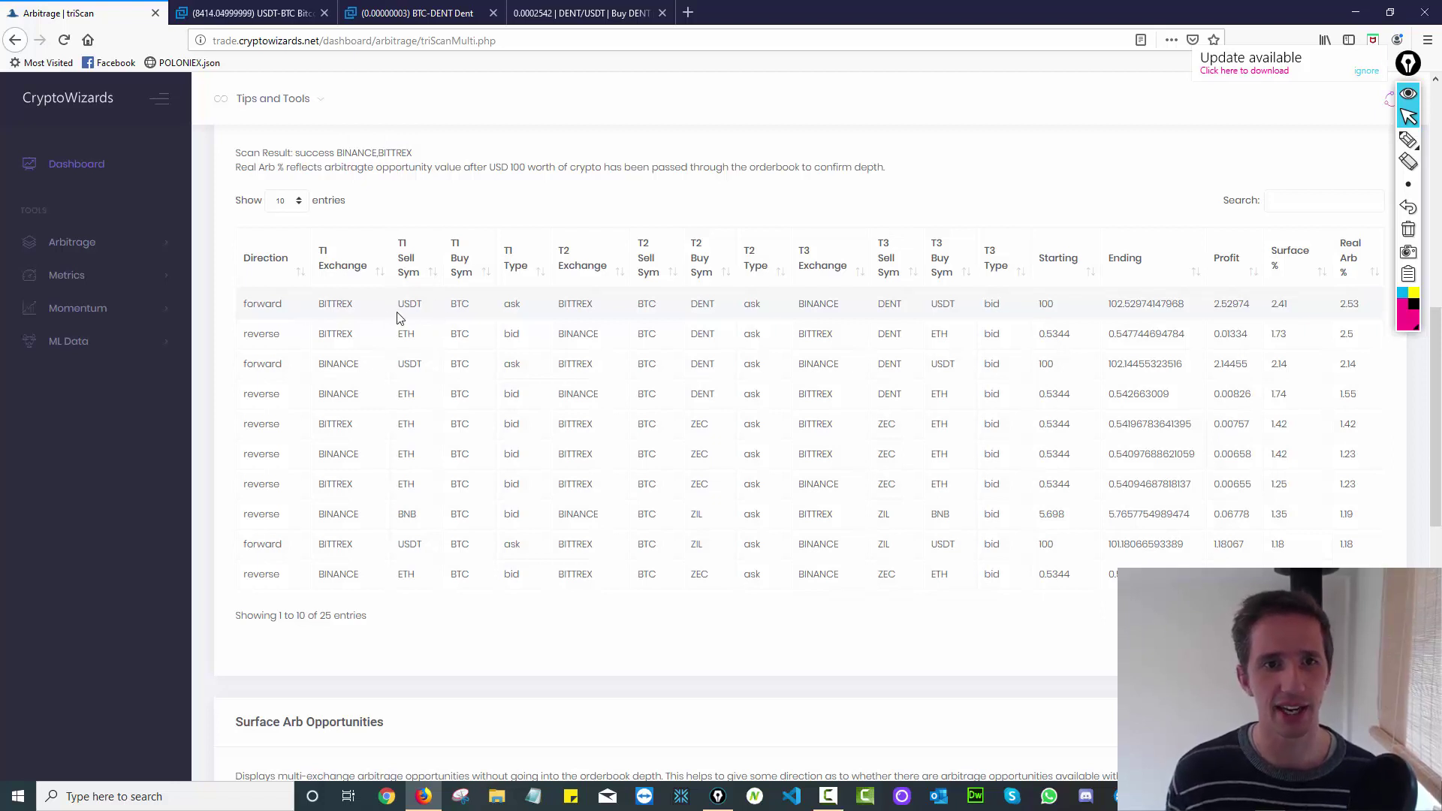
drag(396, 314, 426, 316)
click(425, 317)
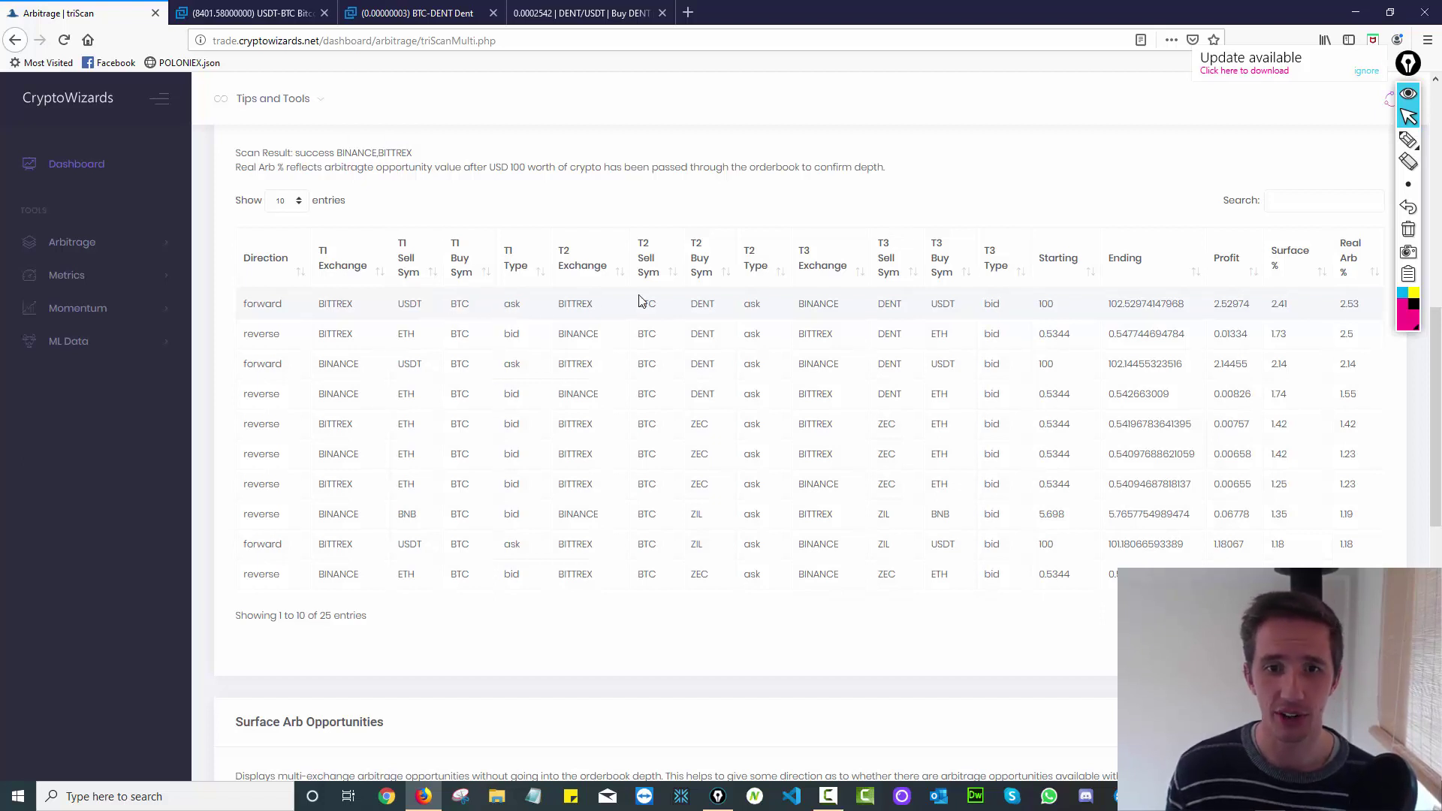
drag(655, 302, 665, 303)
click(699, 302)
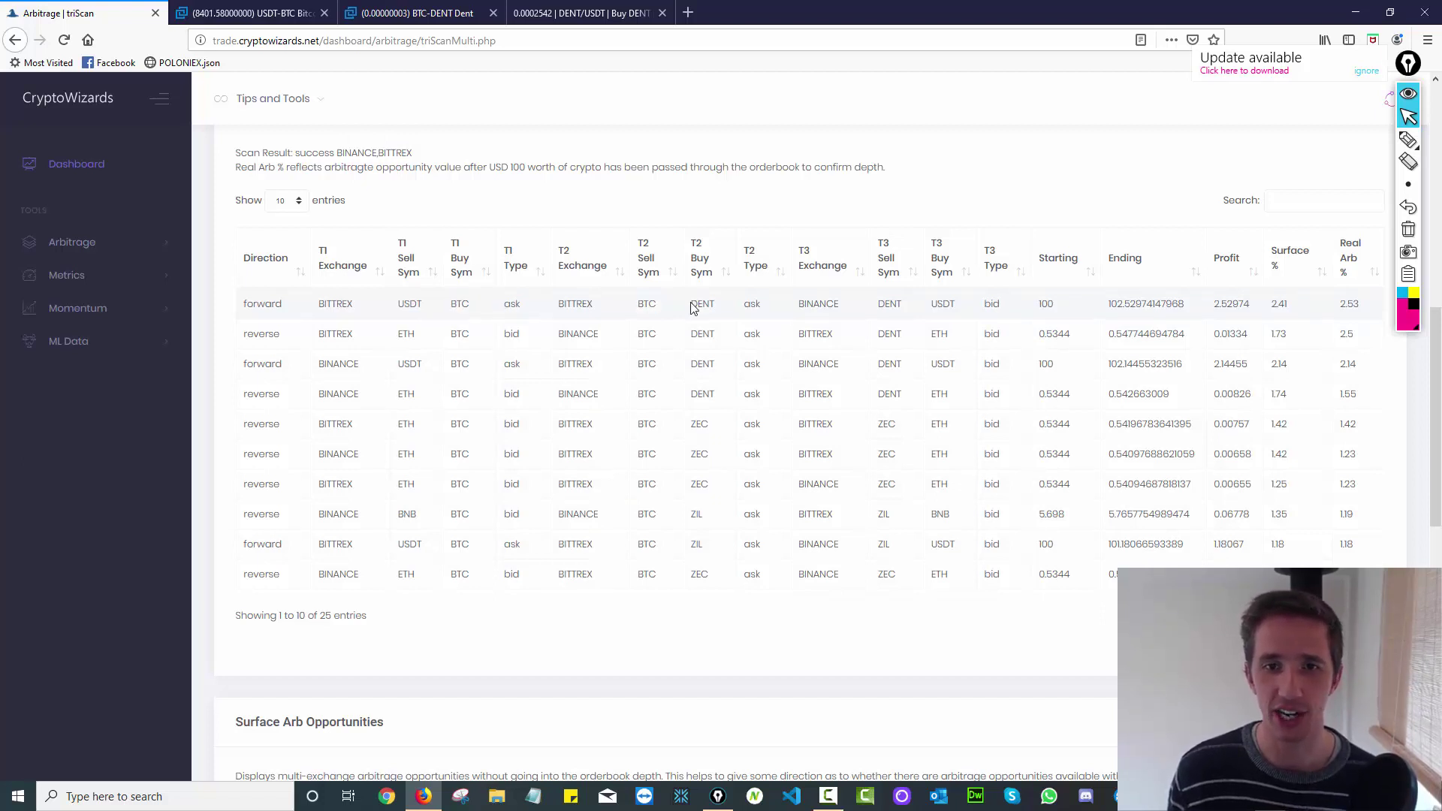
Step: Highlight BTC, DENT and USDT across the route's second and third legs
double_click(695, 305)
double_click(650, 306)
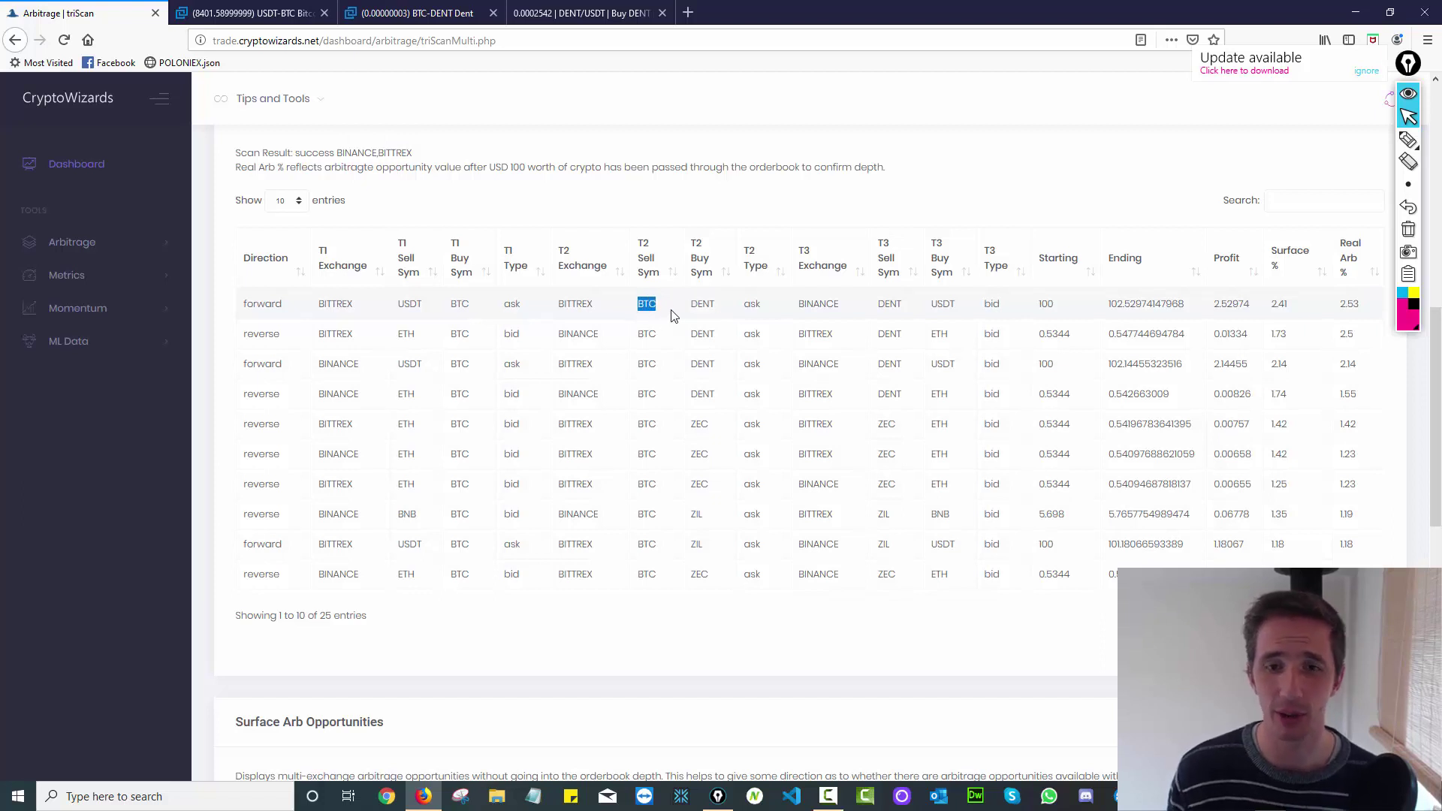
double_click(700, 304)
click(810, 304)
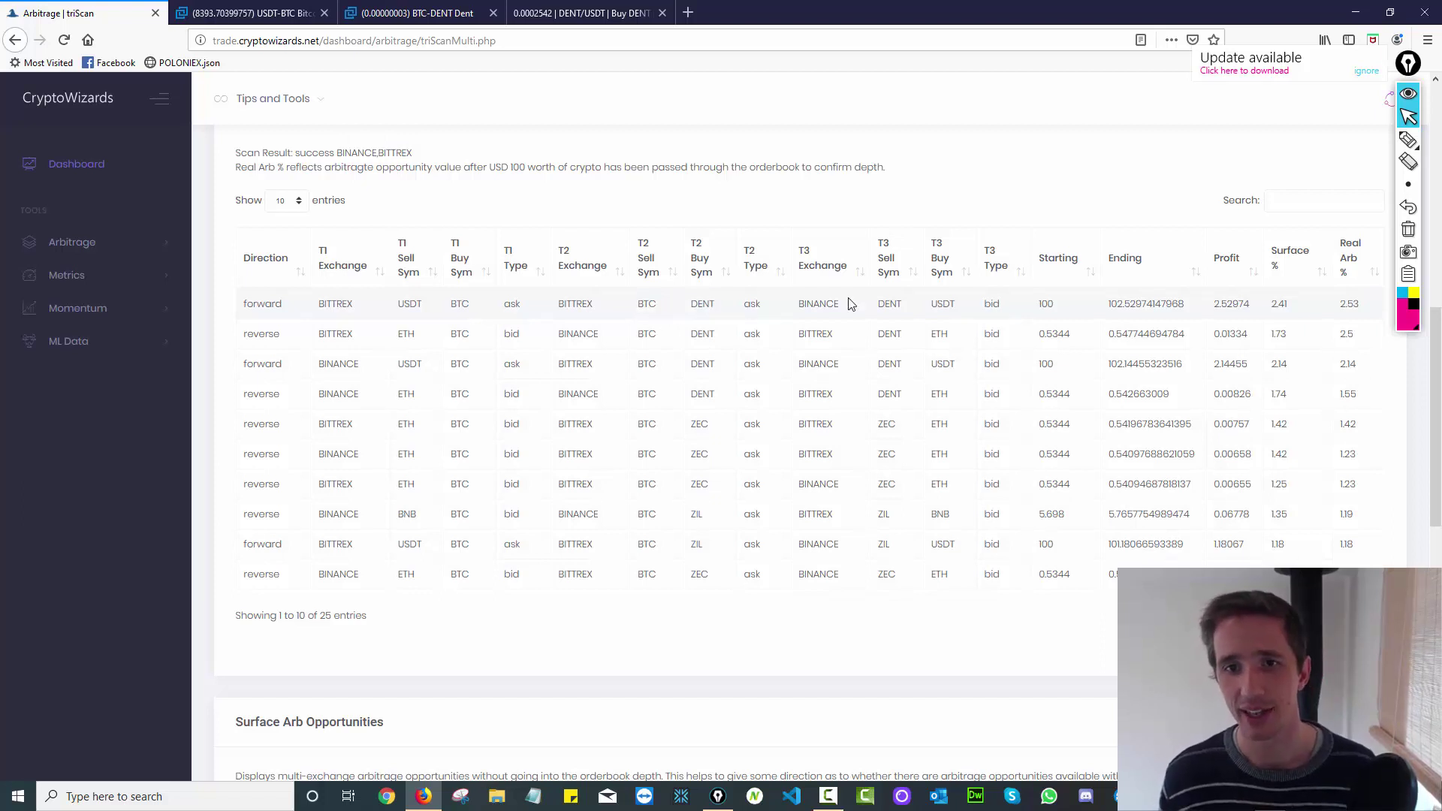
double_click(889, 304)
click(929, 304)
double_click(944, 304)
click(958, 305)
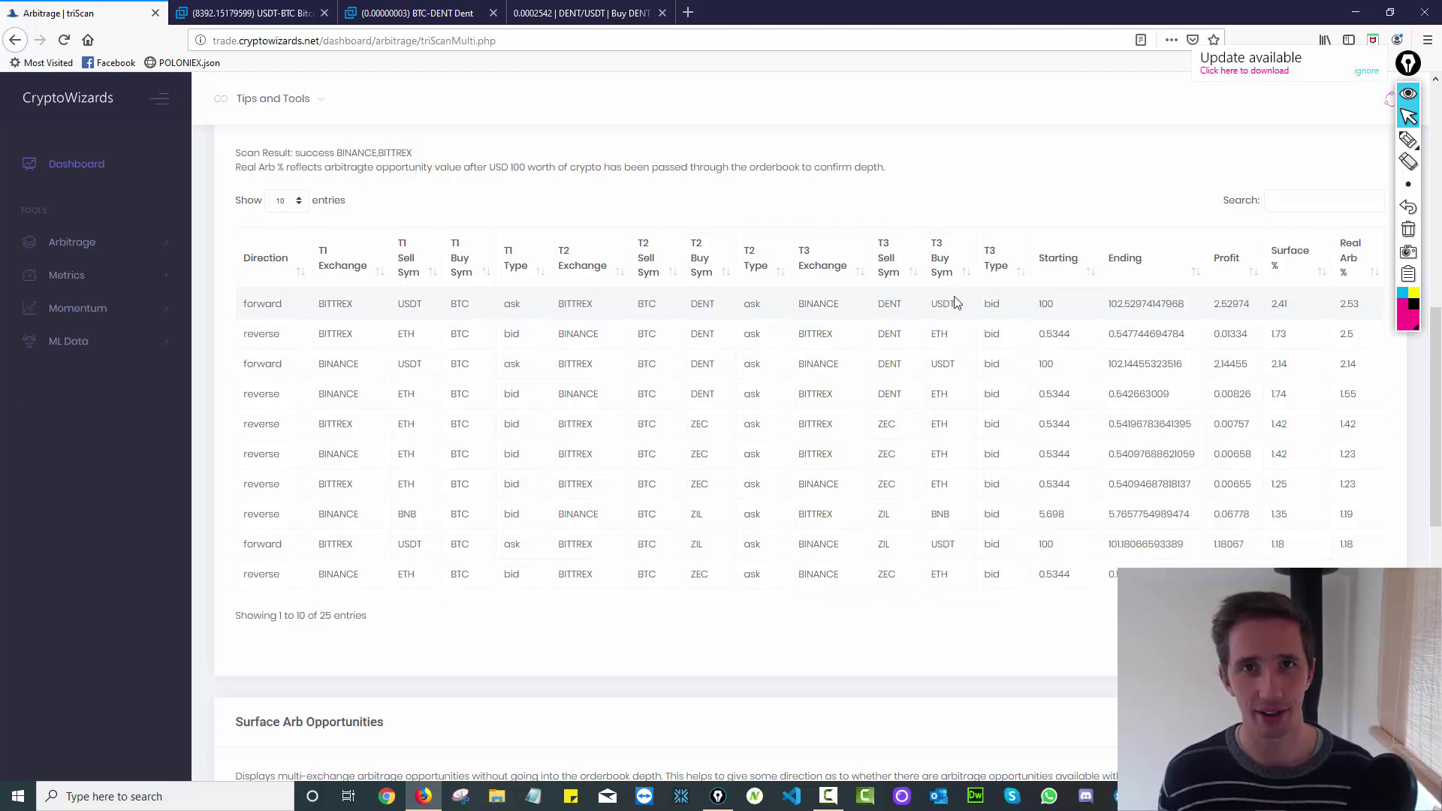
Step: Highlight USDT as the route's starting and final currency, then forward again
double_click(410, 304)
click(487, 306)
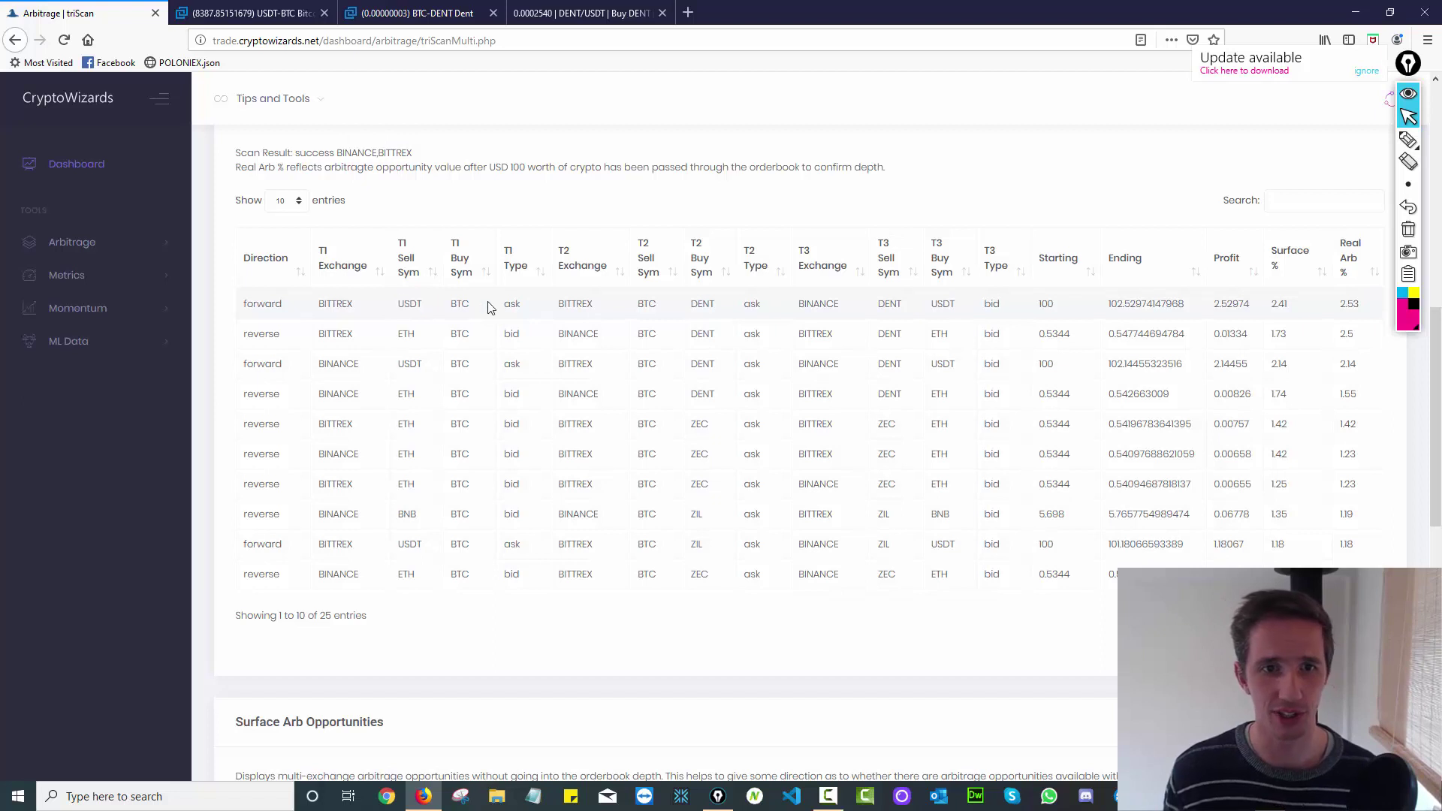
double_click(938, 304)
click(966, 306)
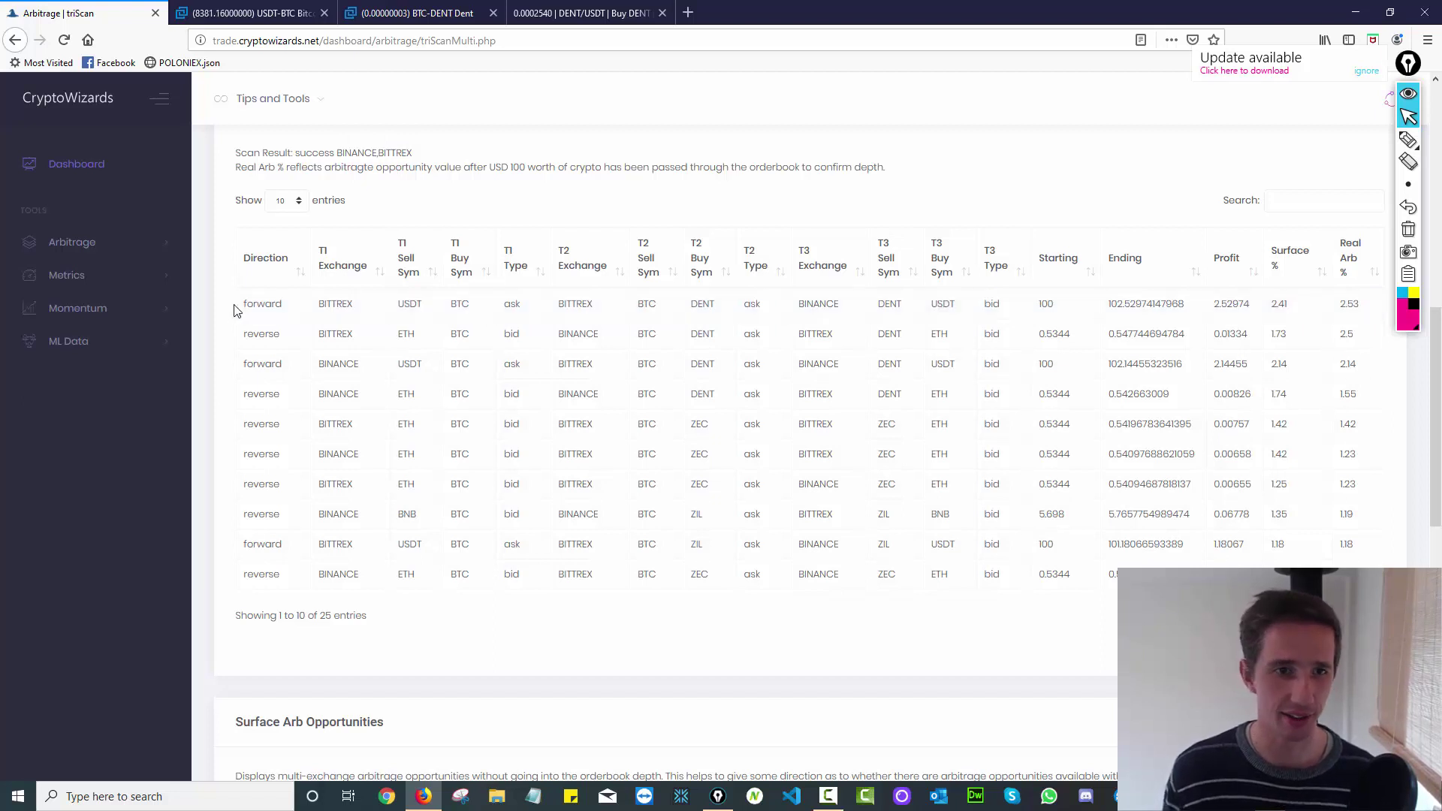
double_click(285, 305)
click(302, 308)
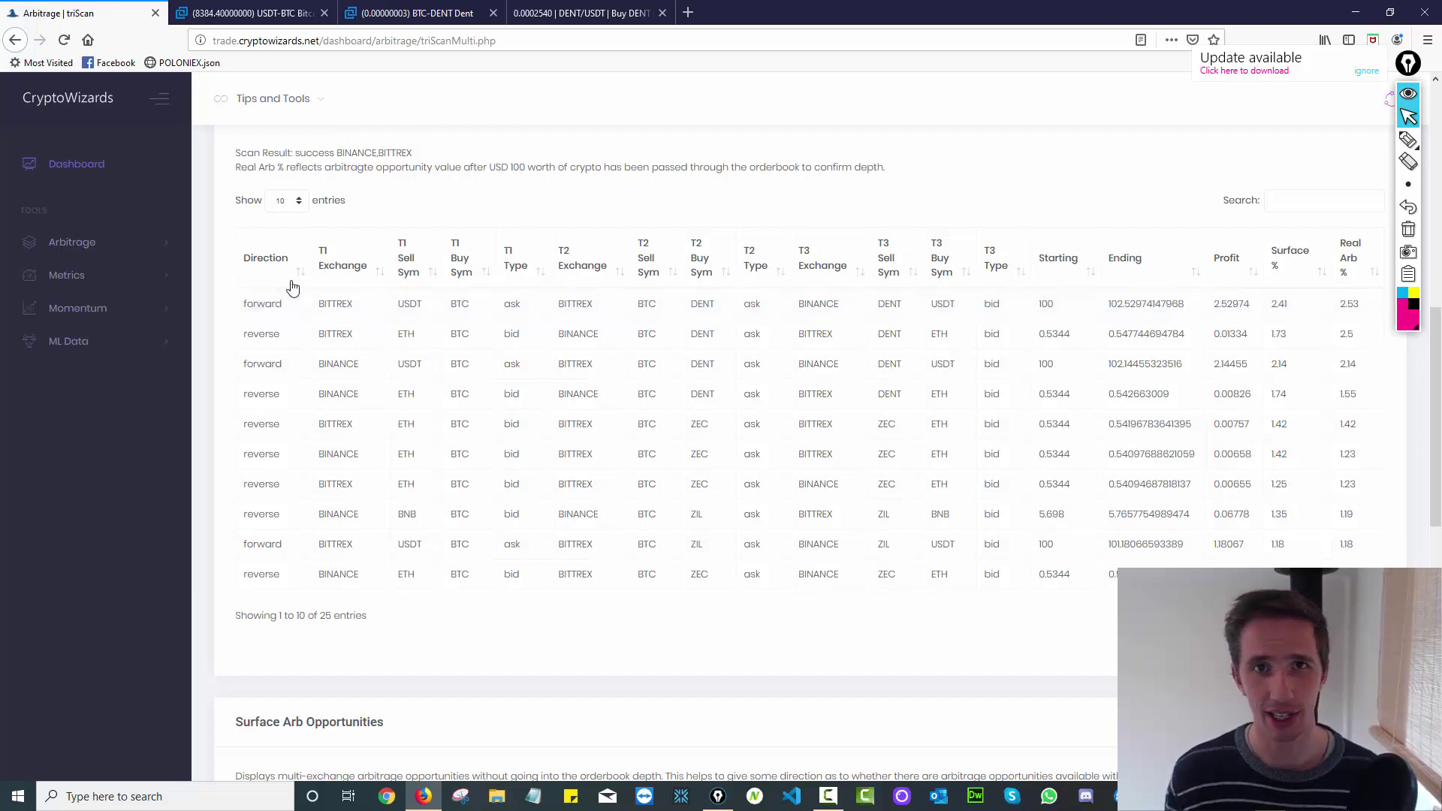
Step: Move through the exchange tabs to Binance's DENT/USDT page, last price 0.0002540
click(288, 13)
click(417, 12)
click(582, 13)
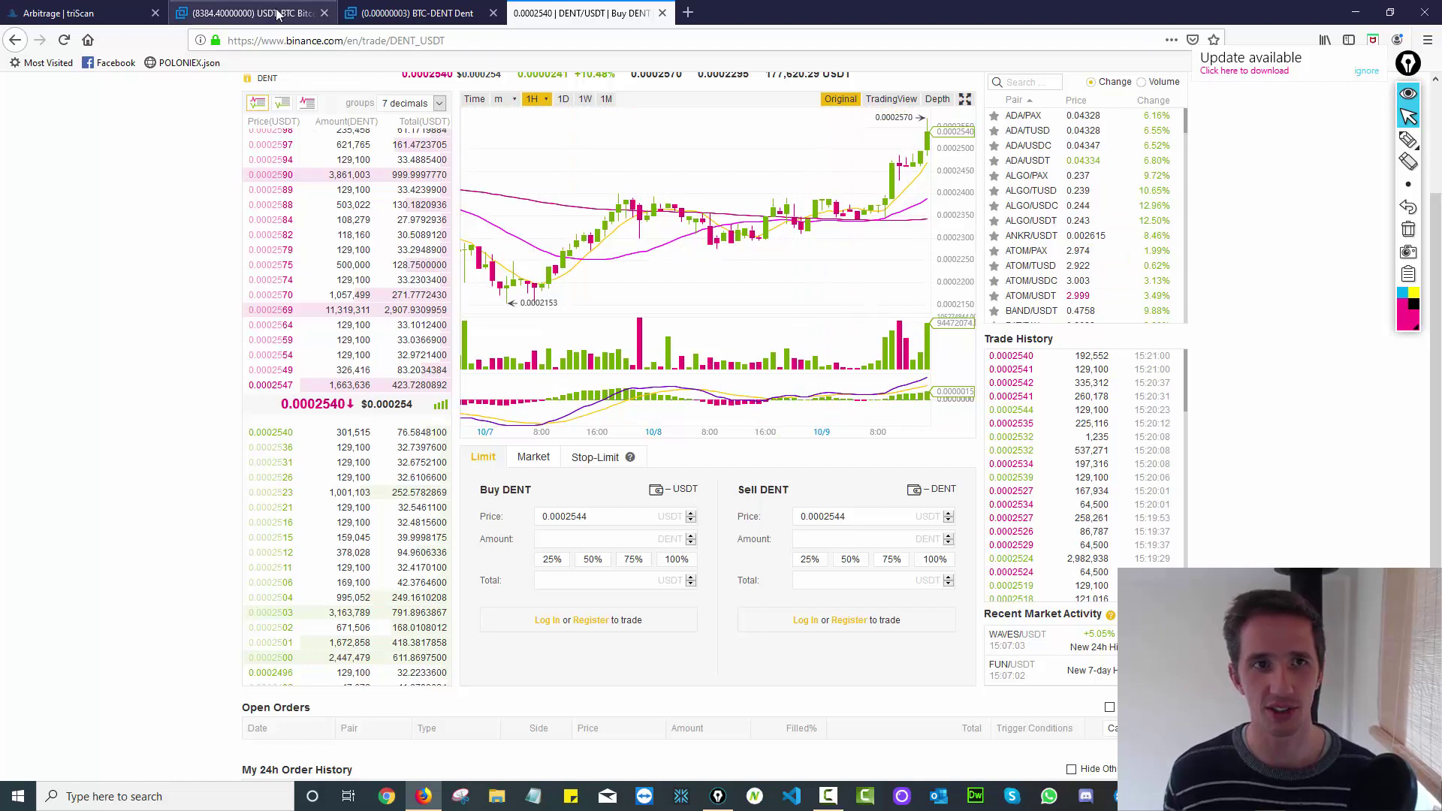
Step: View Bittrex USDT-BTC, then check TriArb's D3:E5 prices and the Depth and HighLevel sheets
click(248, 13)
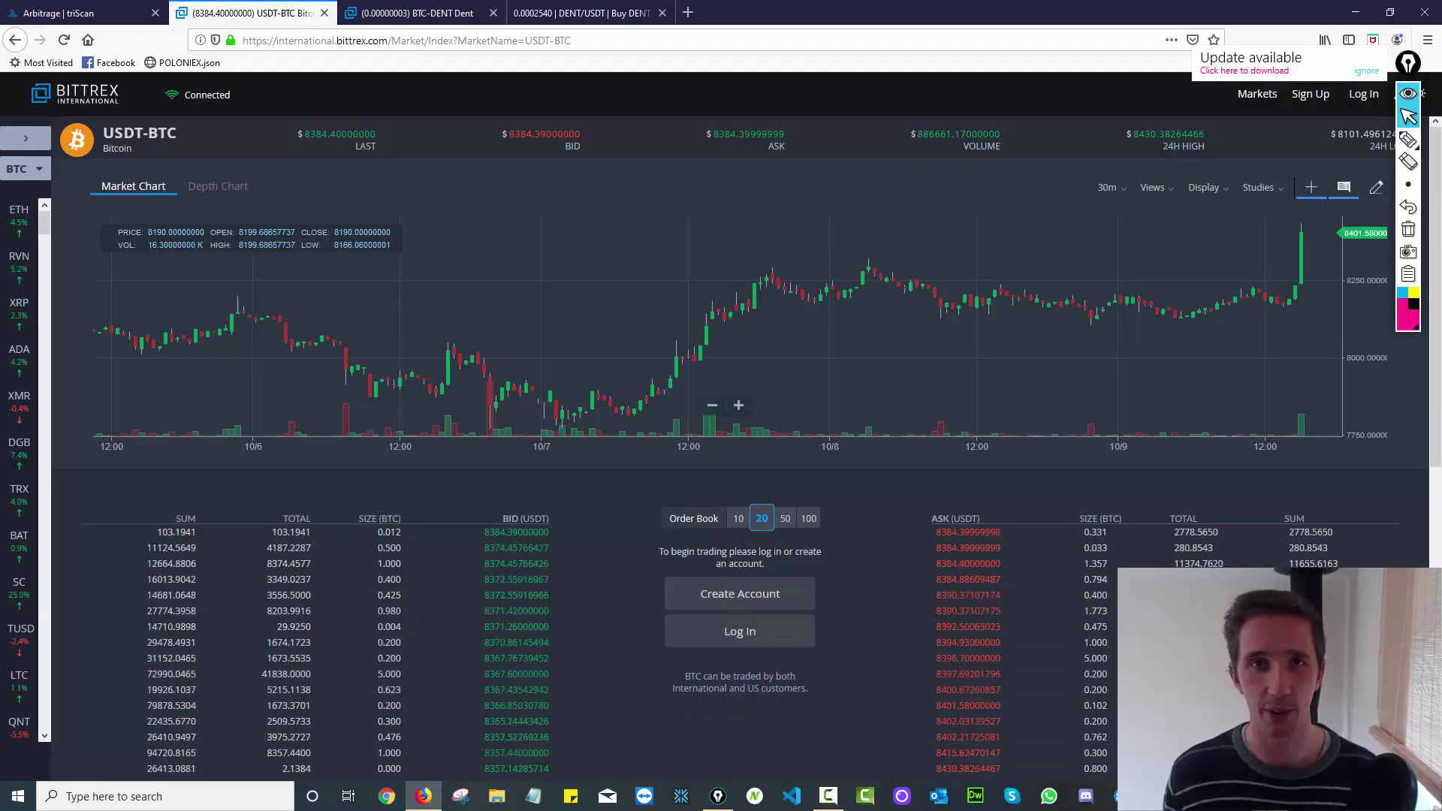
key(alt+Tab)
drag(361, 162, 556, 281)
click(548, 289)
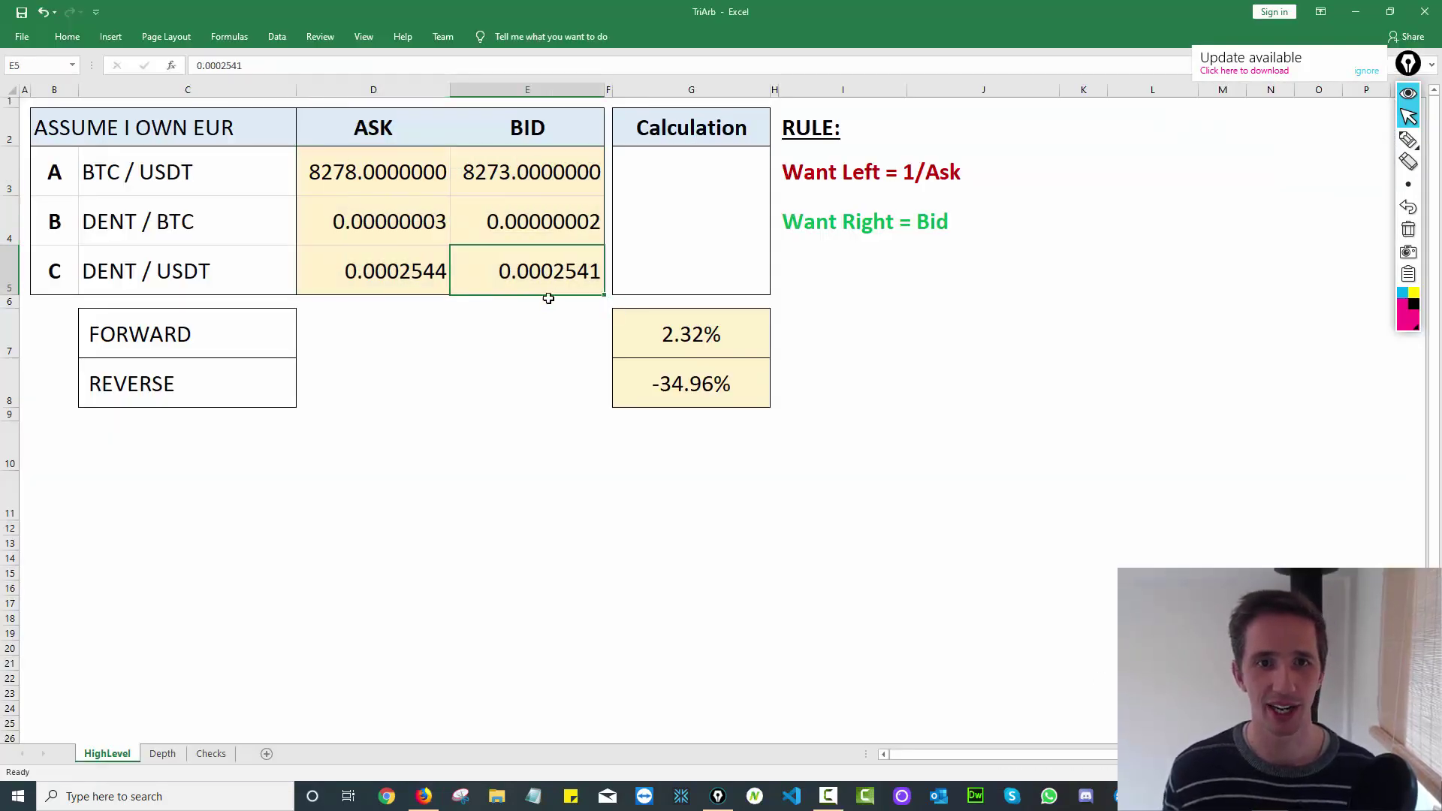
click(162, 753)
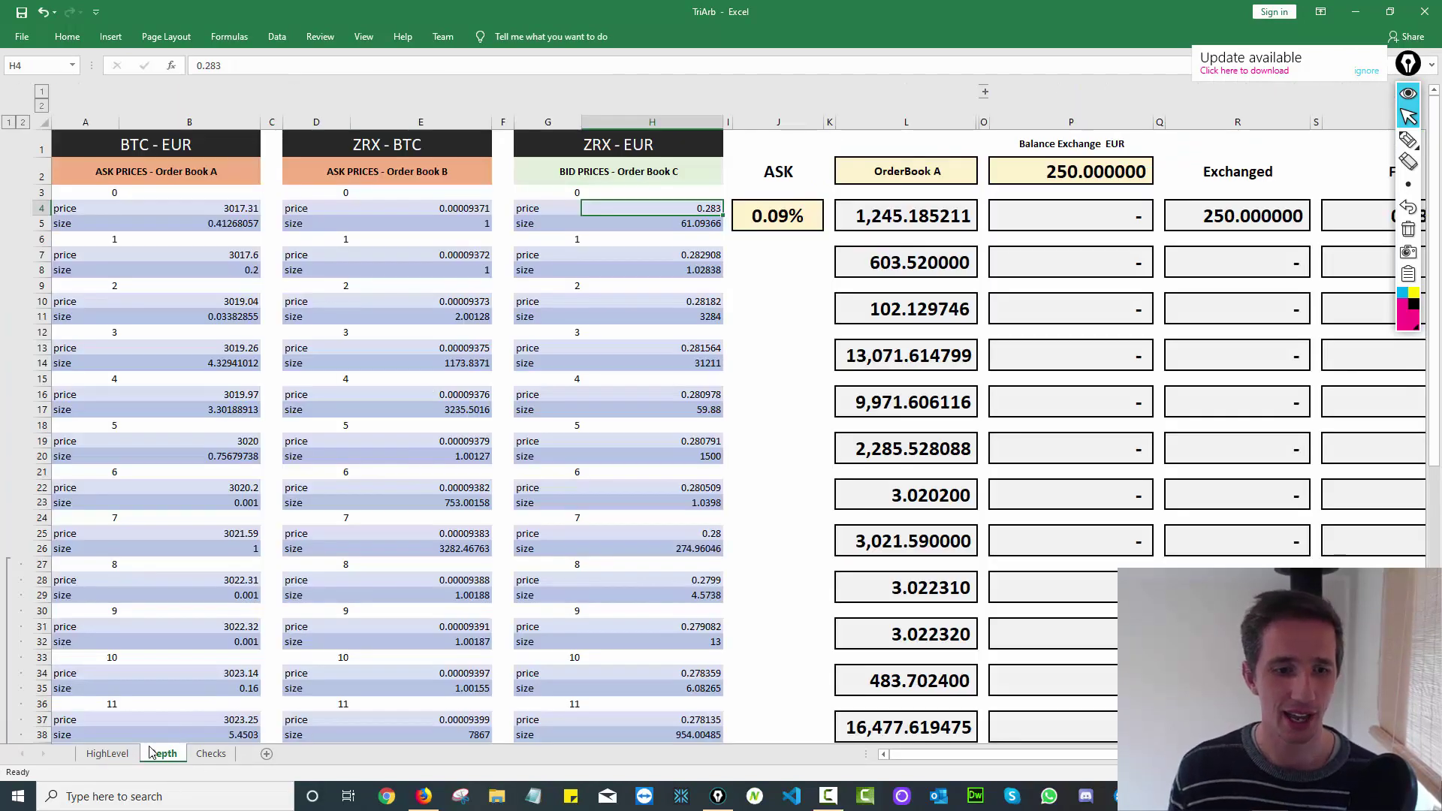
click(106, 754)
Step: Return to triScan in Firefox and show its Tips and Tools downloads list
click(426, 796)
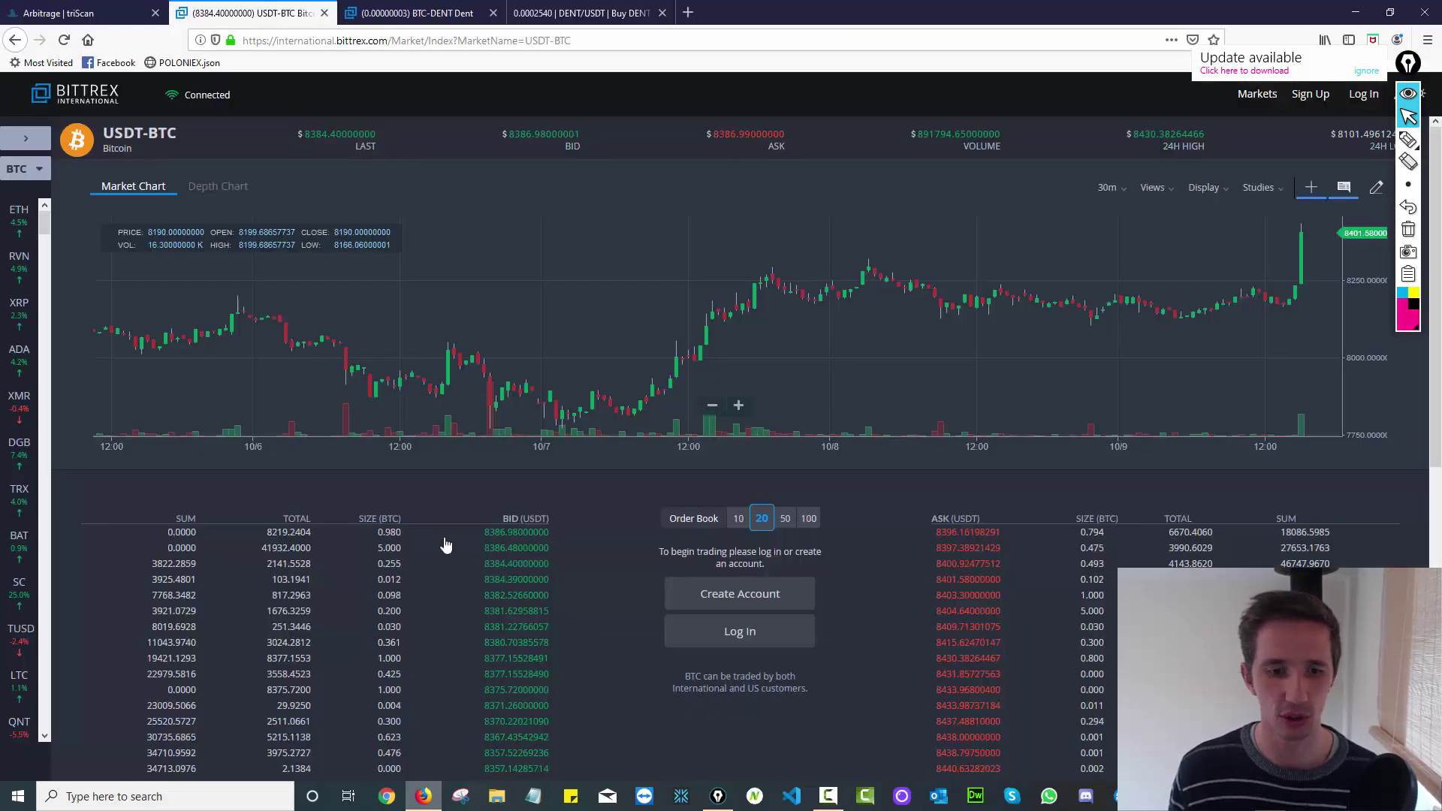
click(96, 15)
click(286, 104)
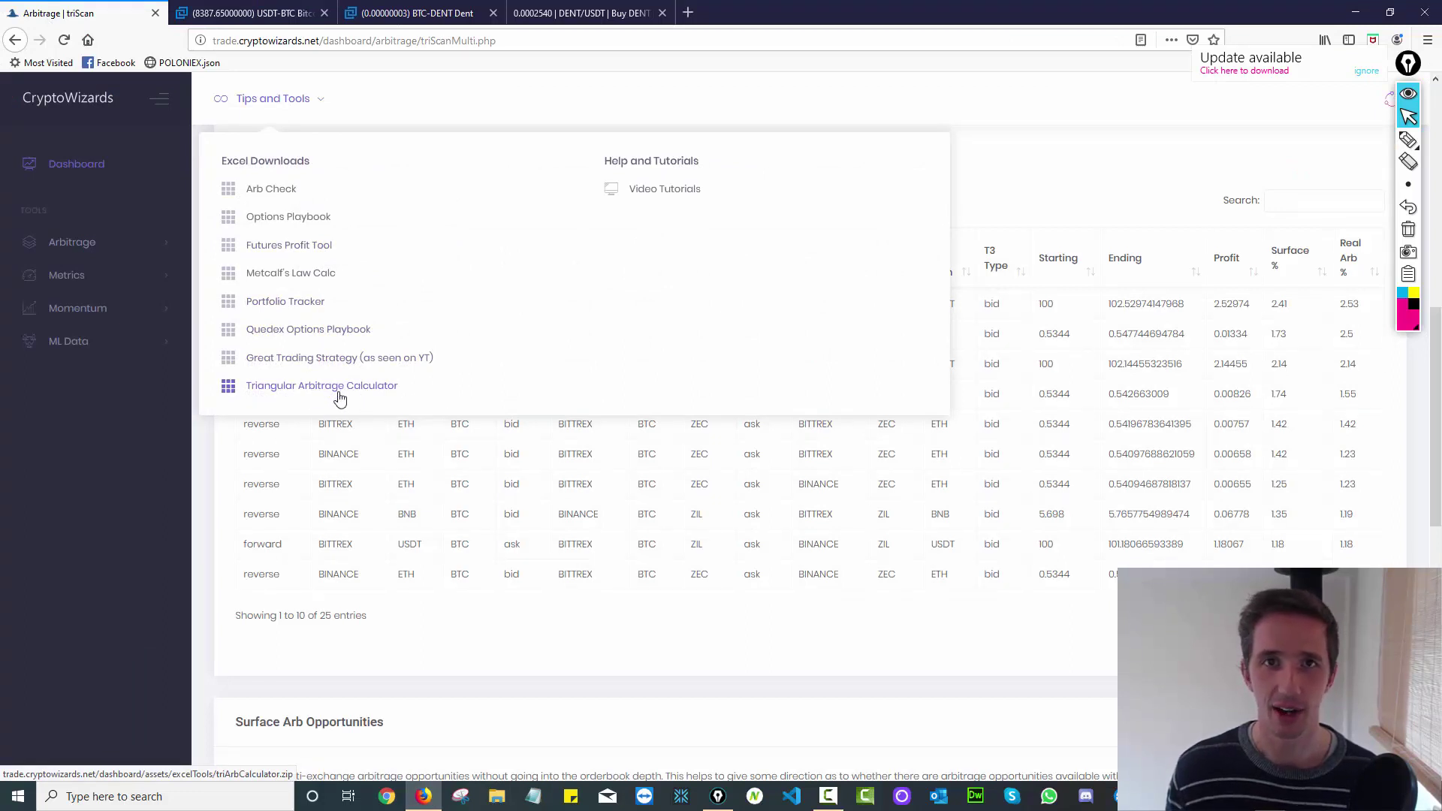
Step: Close the Tips and Tools list so the full checked results table shows again
click(630, 630)
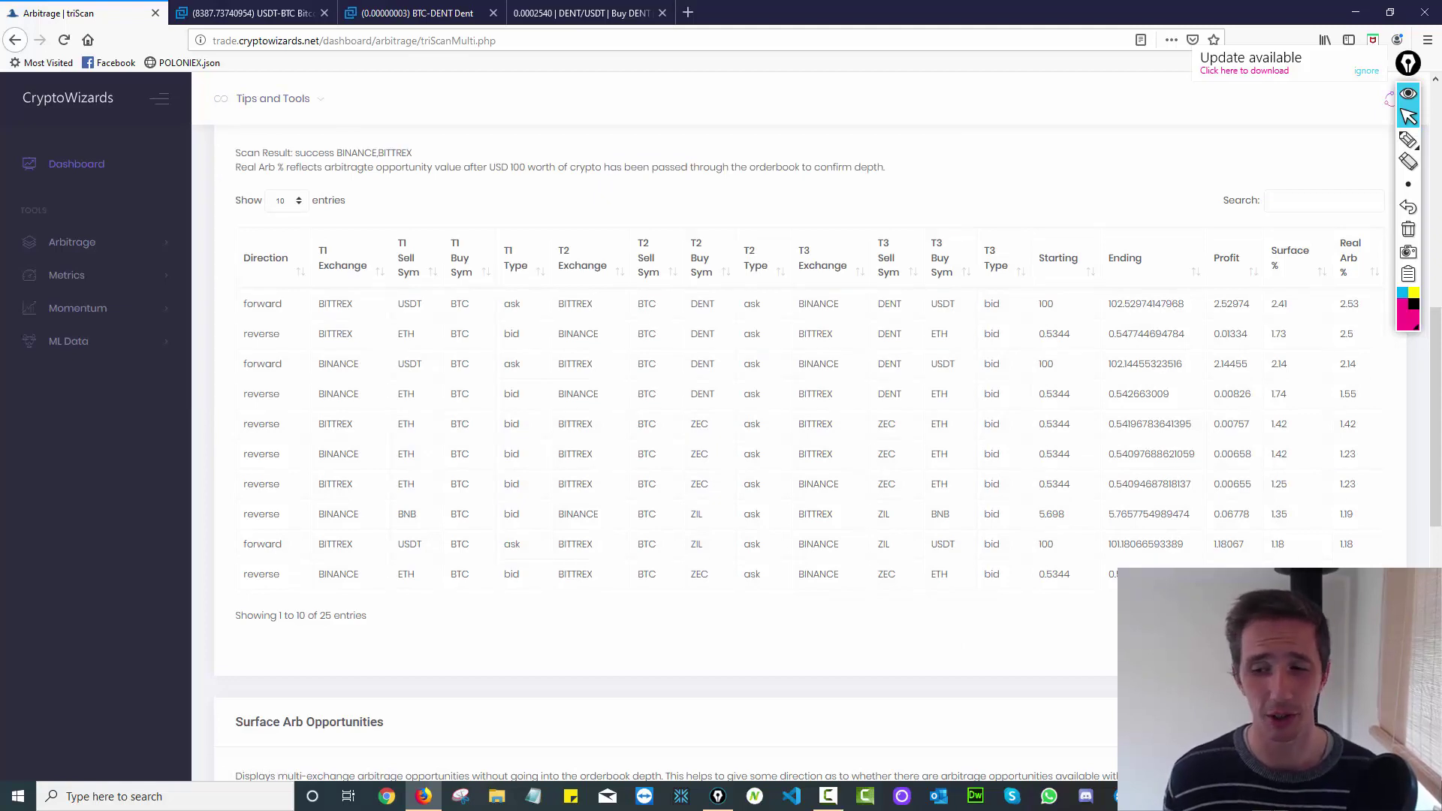
Step: Return to the TriArb HighLevel sheet and review the three pairs and their ask prices in D3:D5
key(alt+Tab)
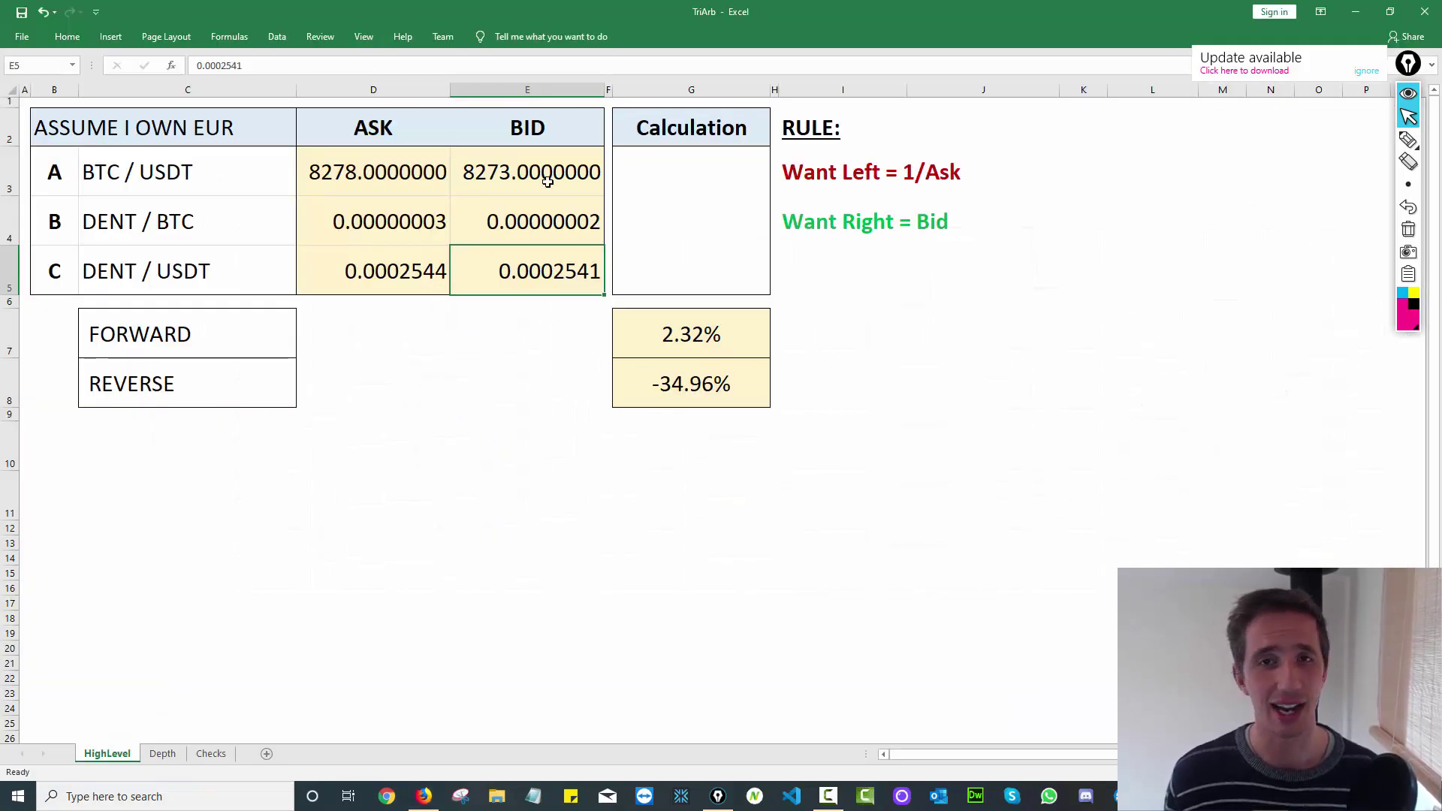
click(365, 171)
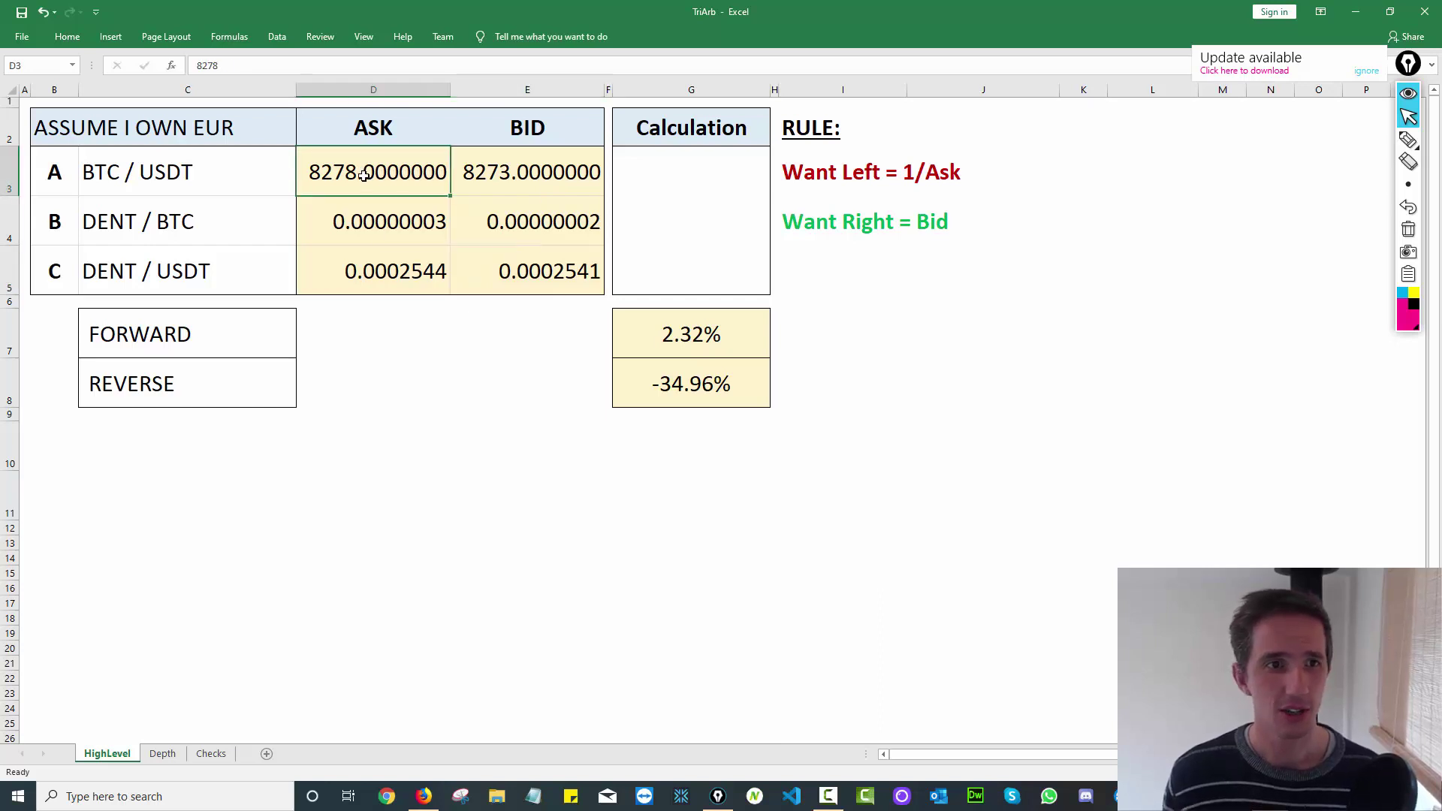
click(86, 173)
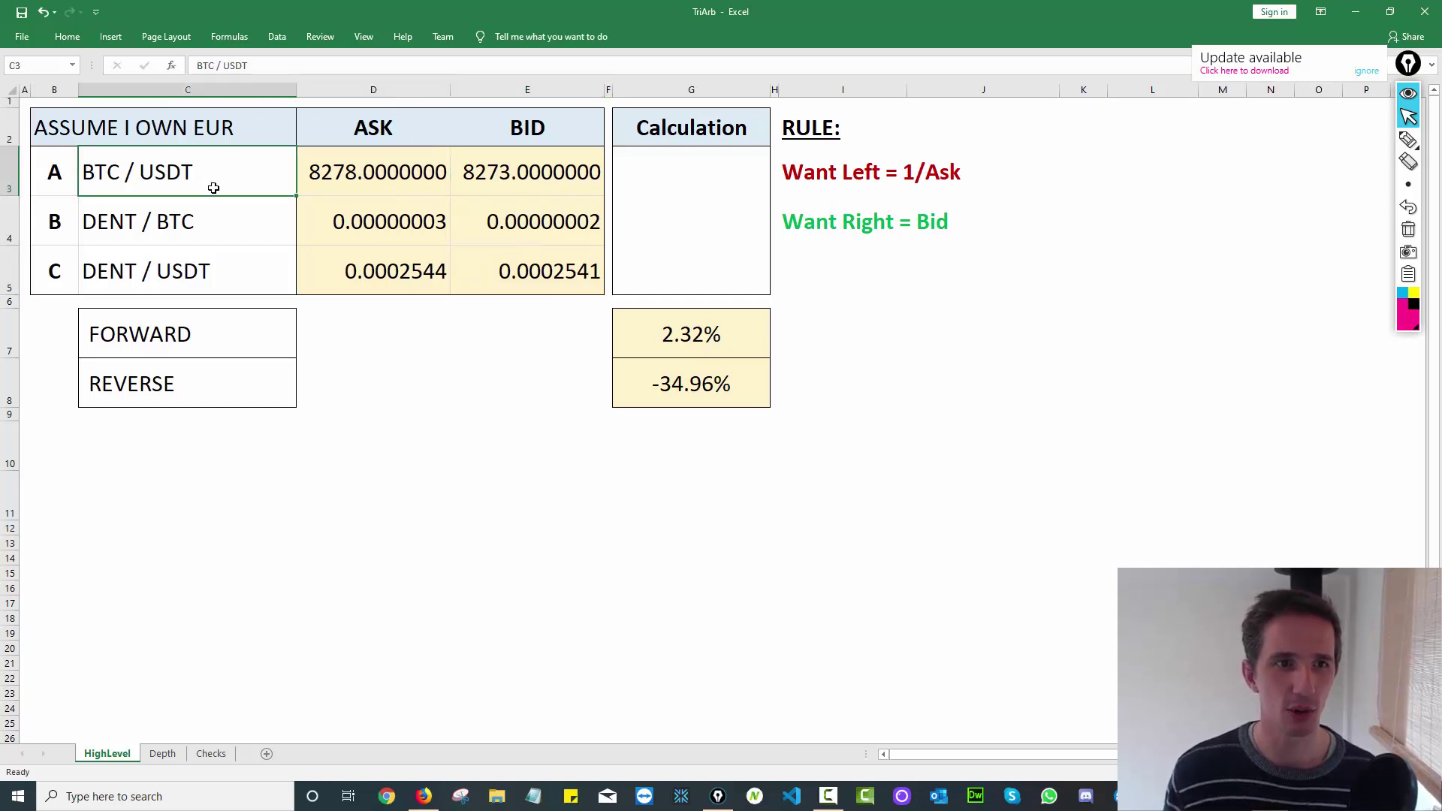
click(249, 217)
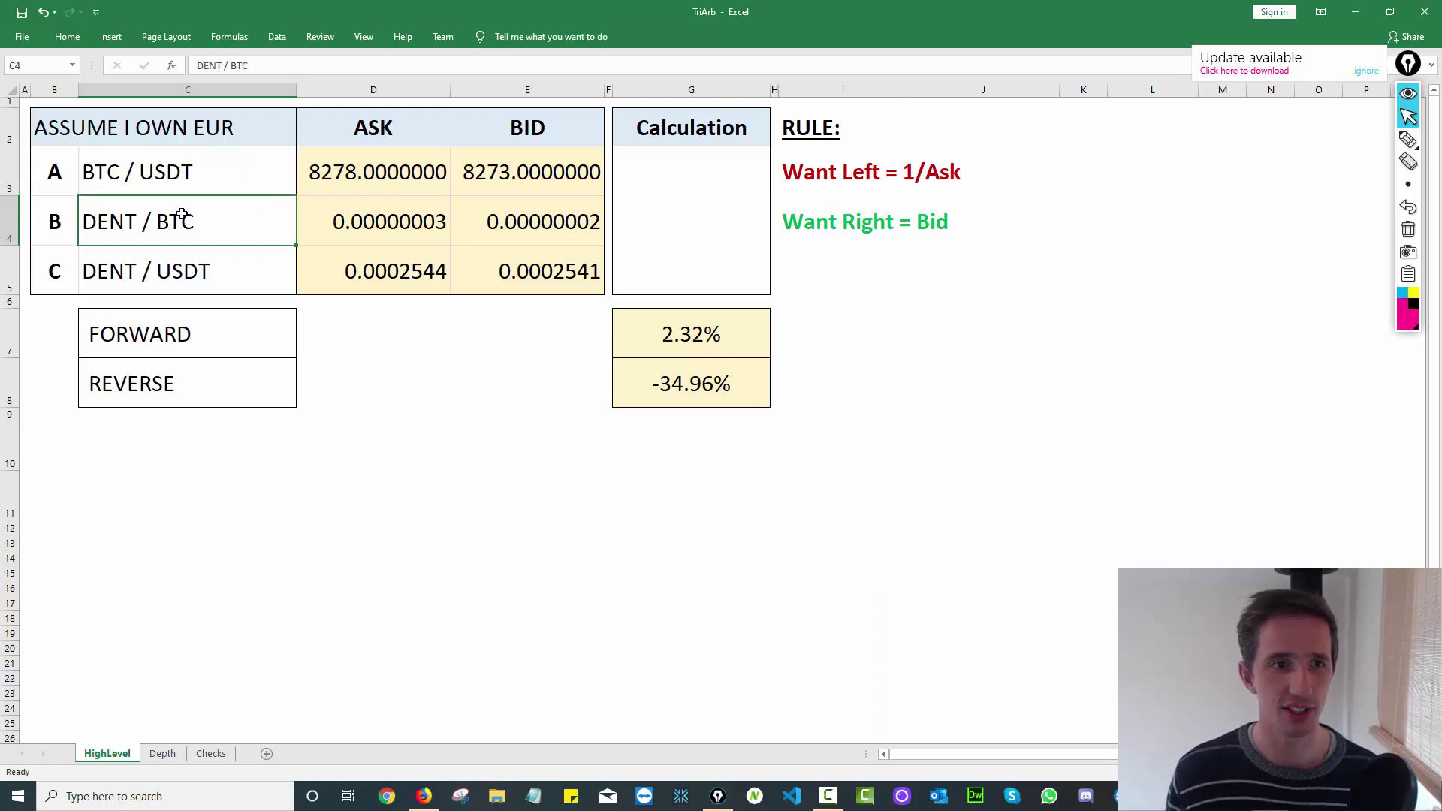
click(256, 282)
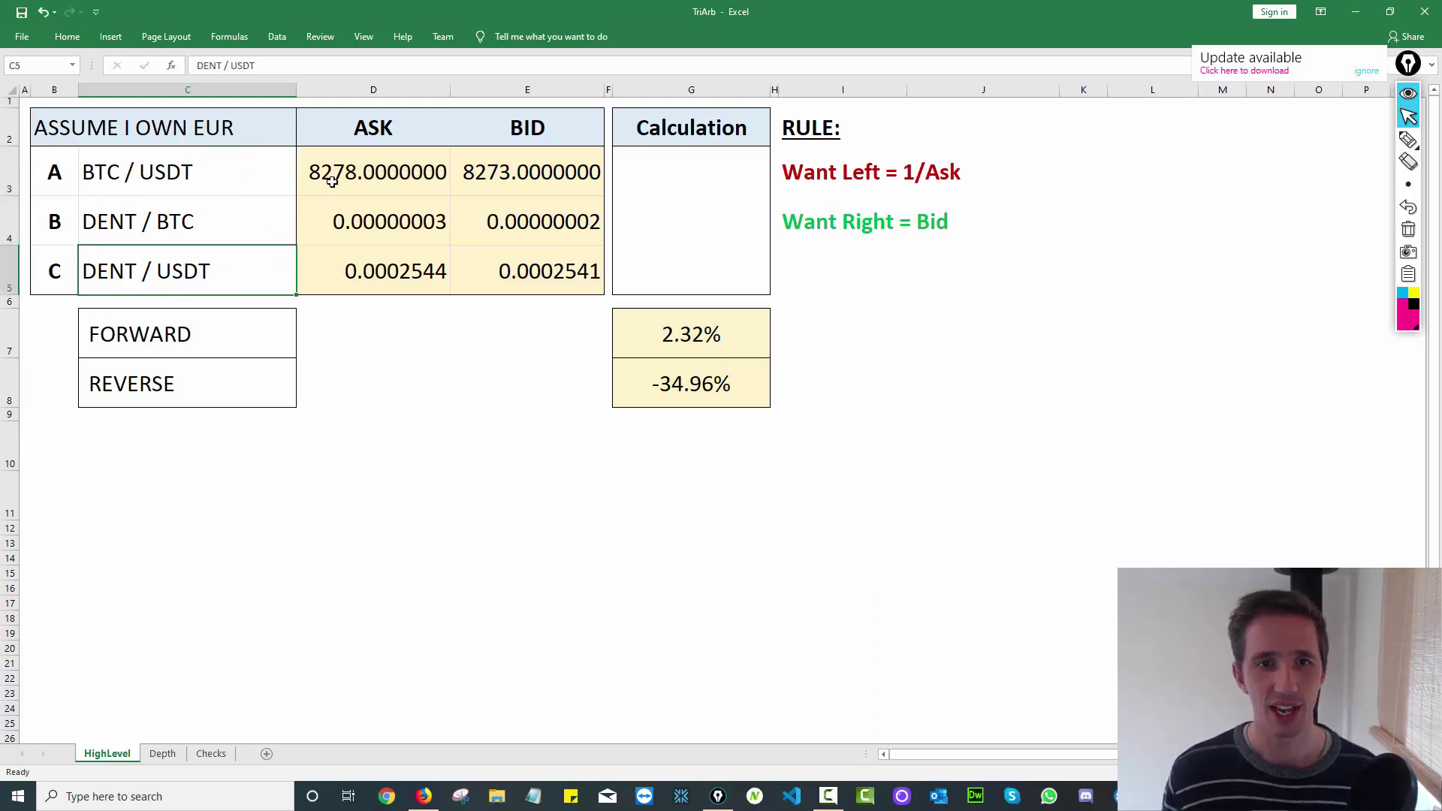
drag(332, 181, 373, 278)
Step: Review the bid prices E3:E5, the 'Want Left = 1/Ask' rule, and the 2.32% forward formula
drag(547, 155, 554, 264)
click(554, 264)
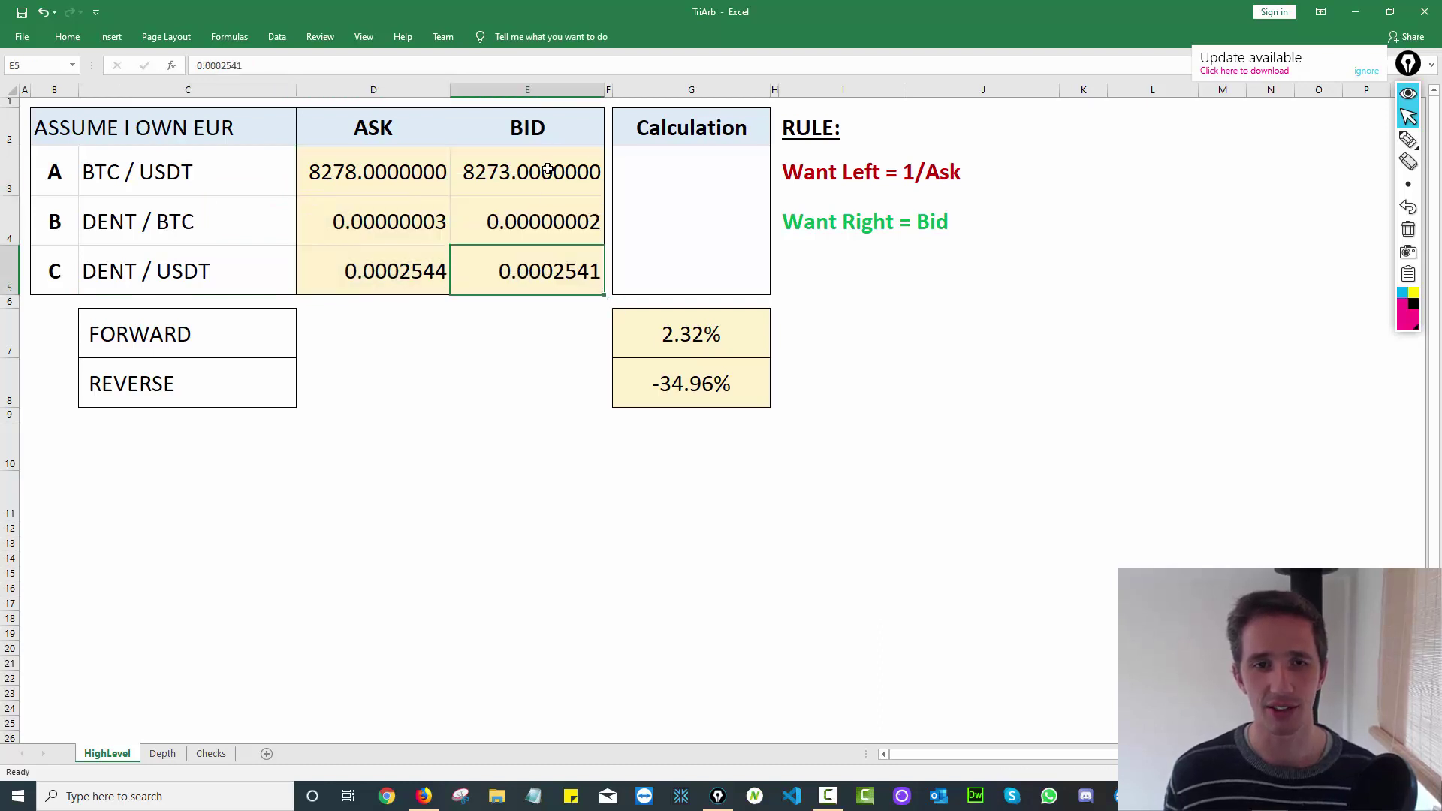
click(547, 164)
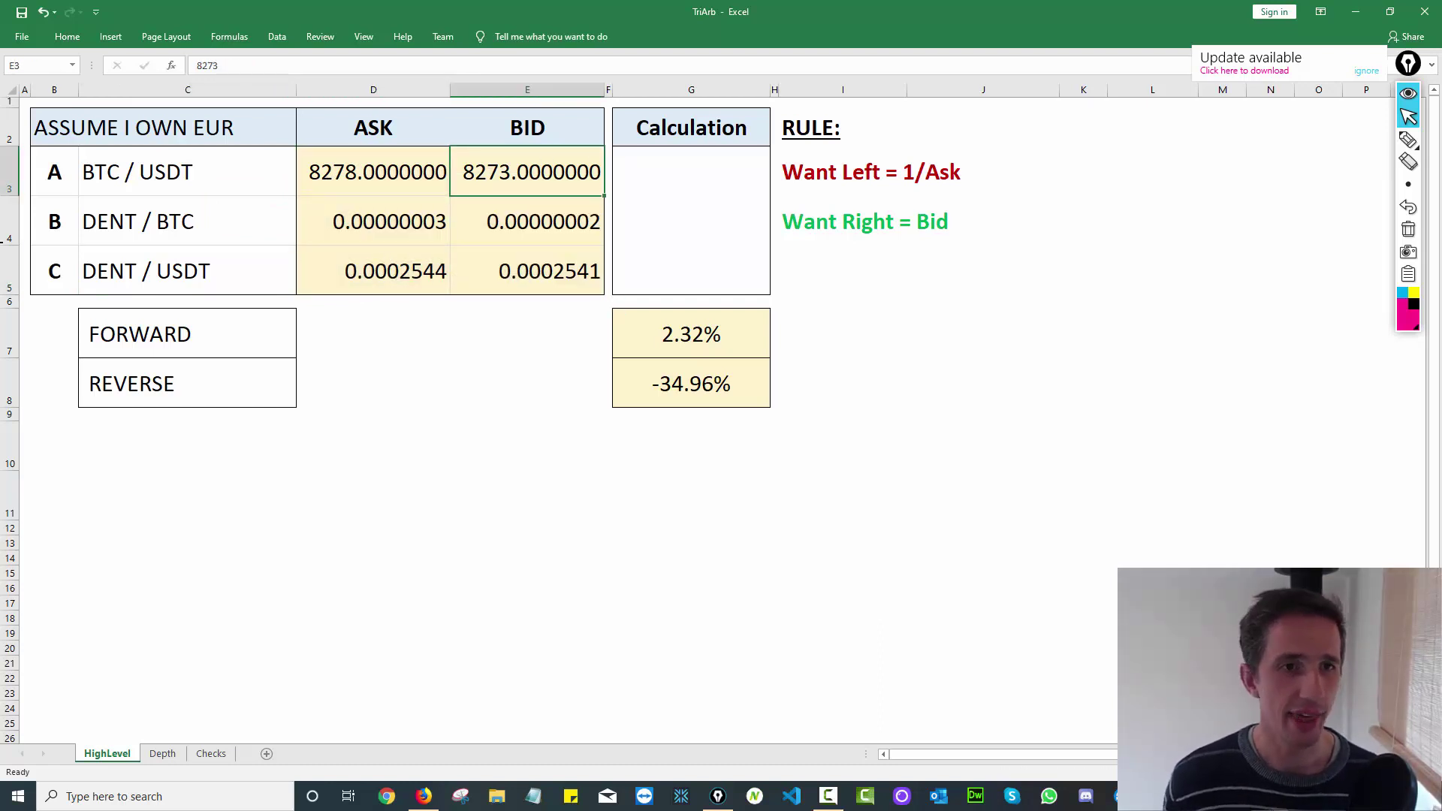
click(184, 161)
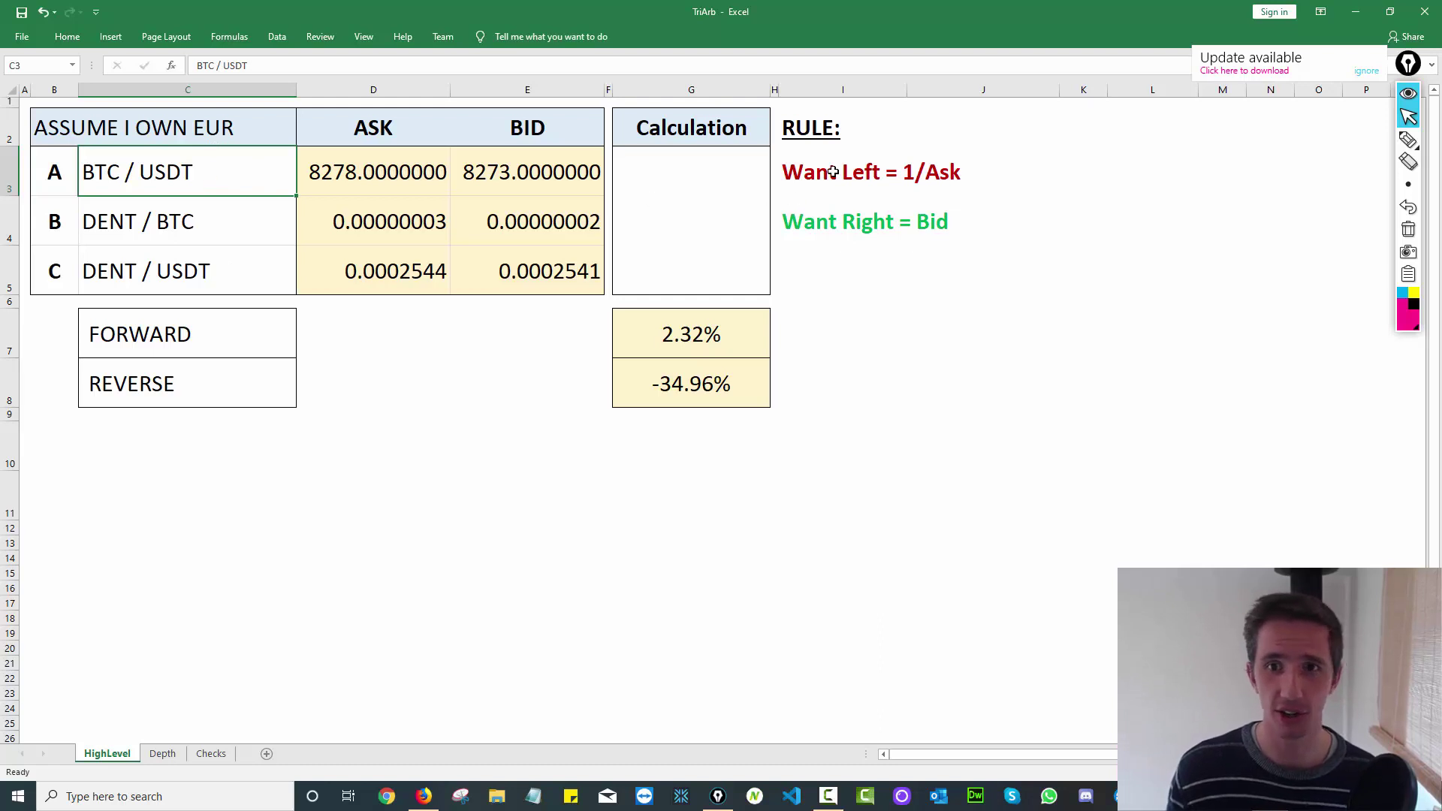
mouse_move(833, 171)
mouse_down()
mouse_move(831, 226)
mouse_move(834, 177)
mouse_up()
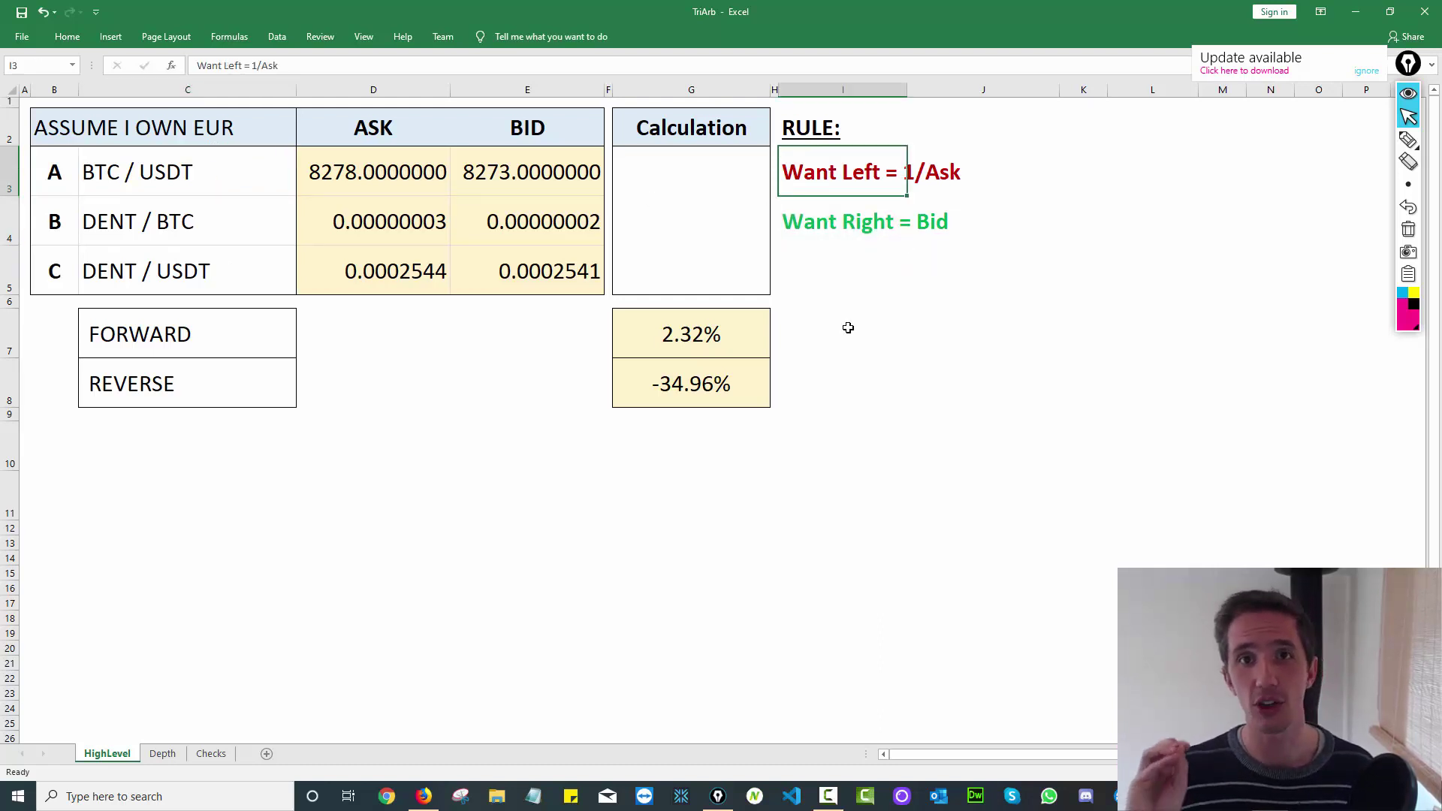
click(736, 330)
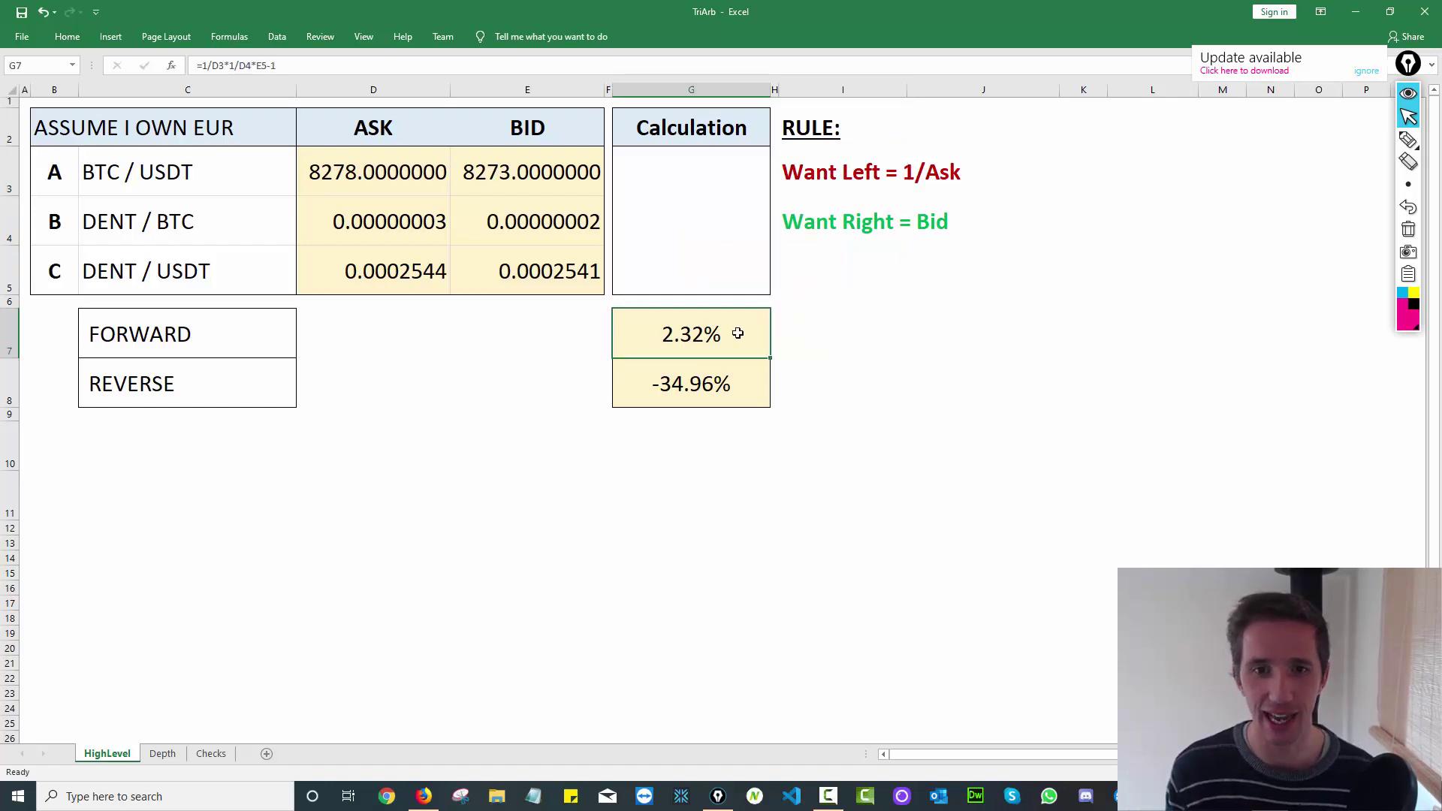
Step: Replace the forward return in G7 with =1/D3*1/D4*E5
key(Delete)
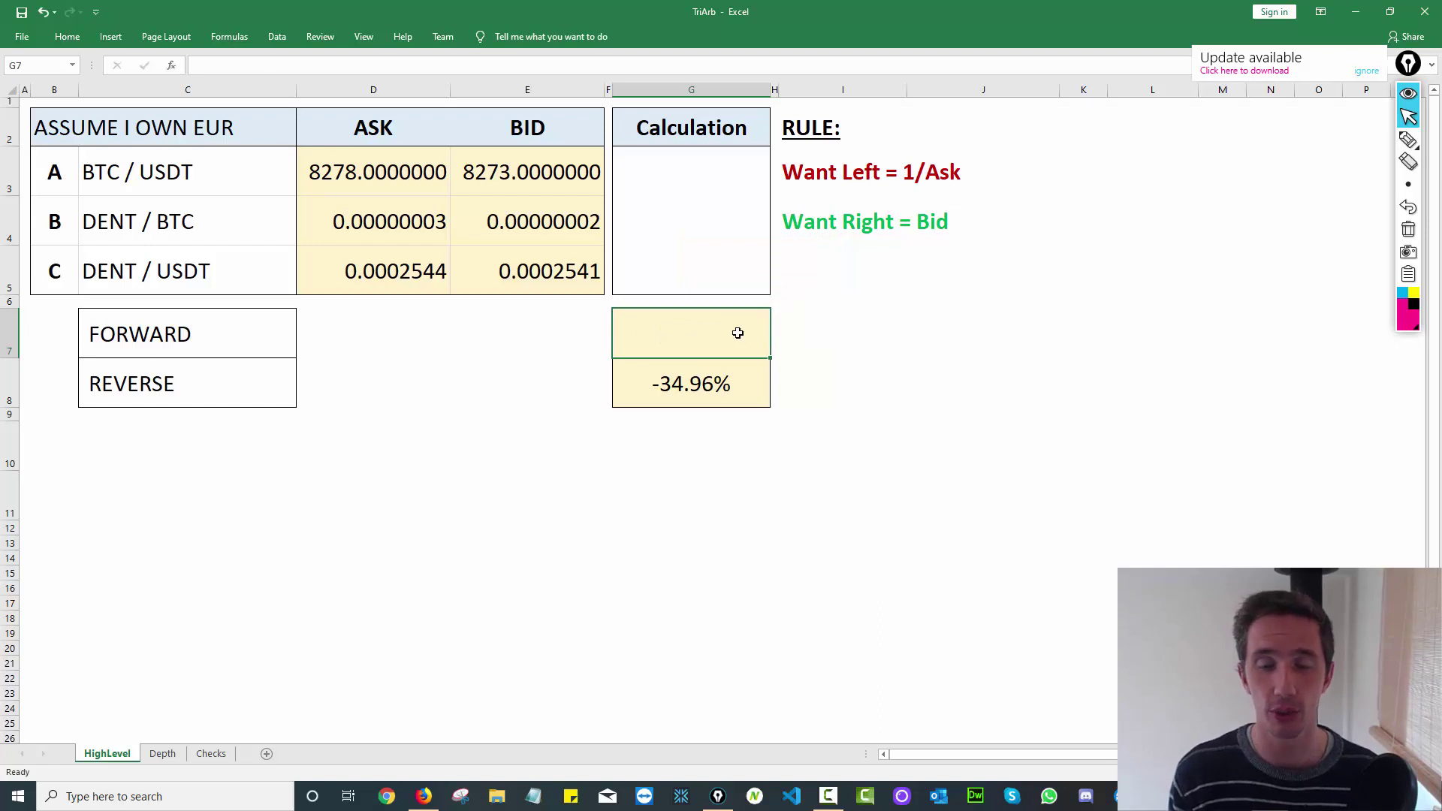
text(=)
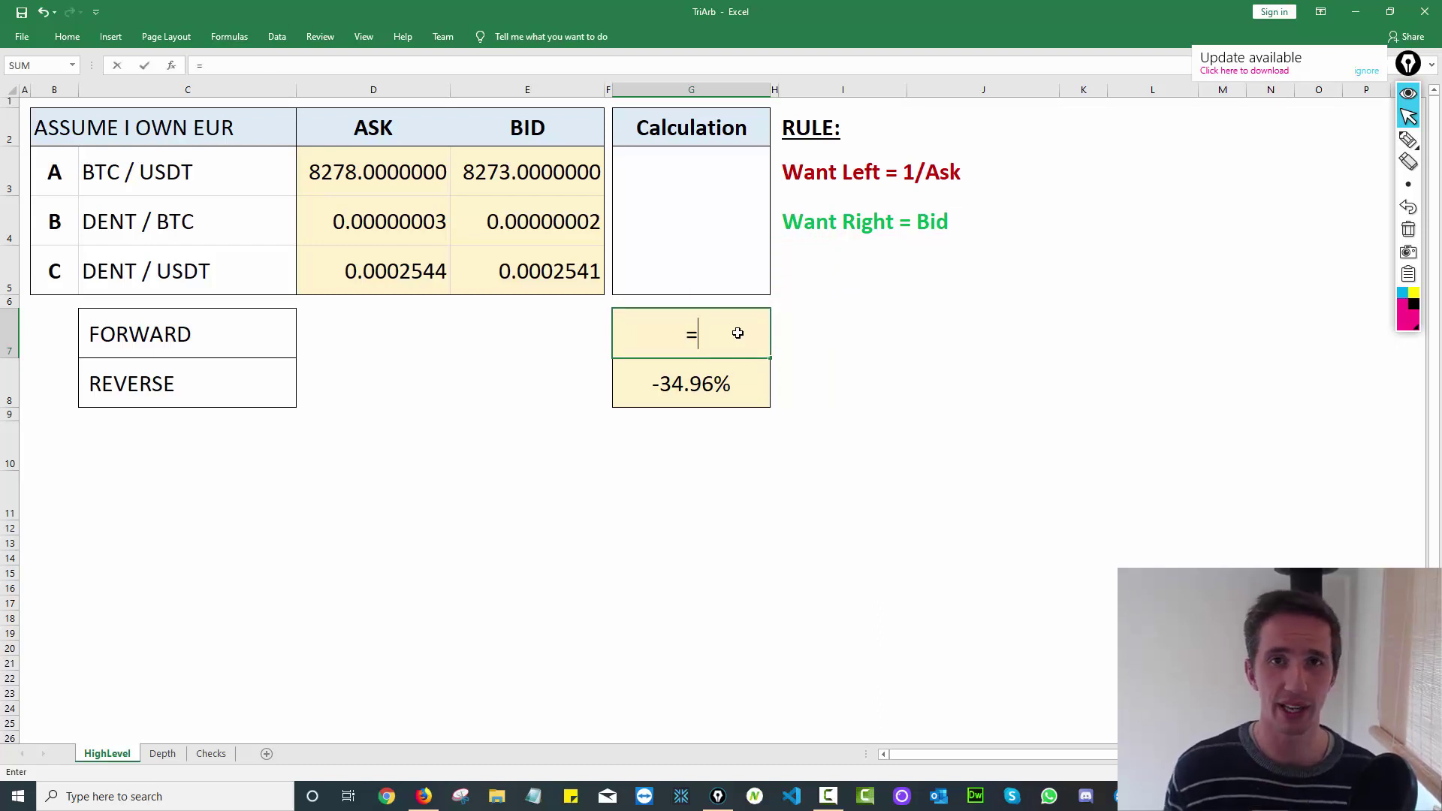
text(1/)
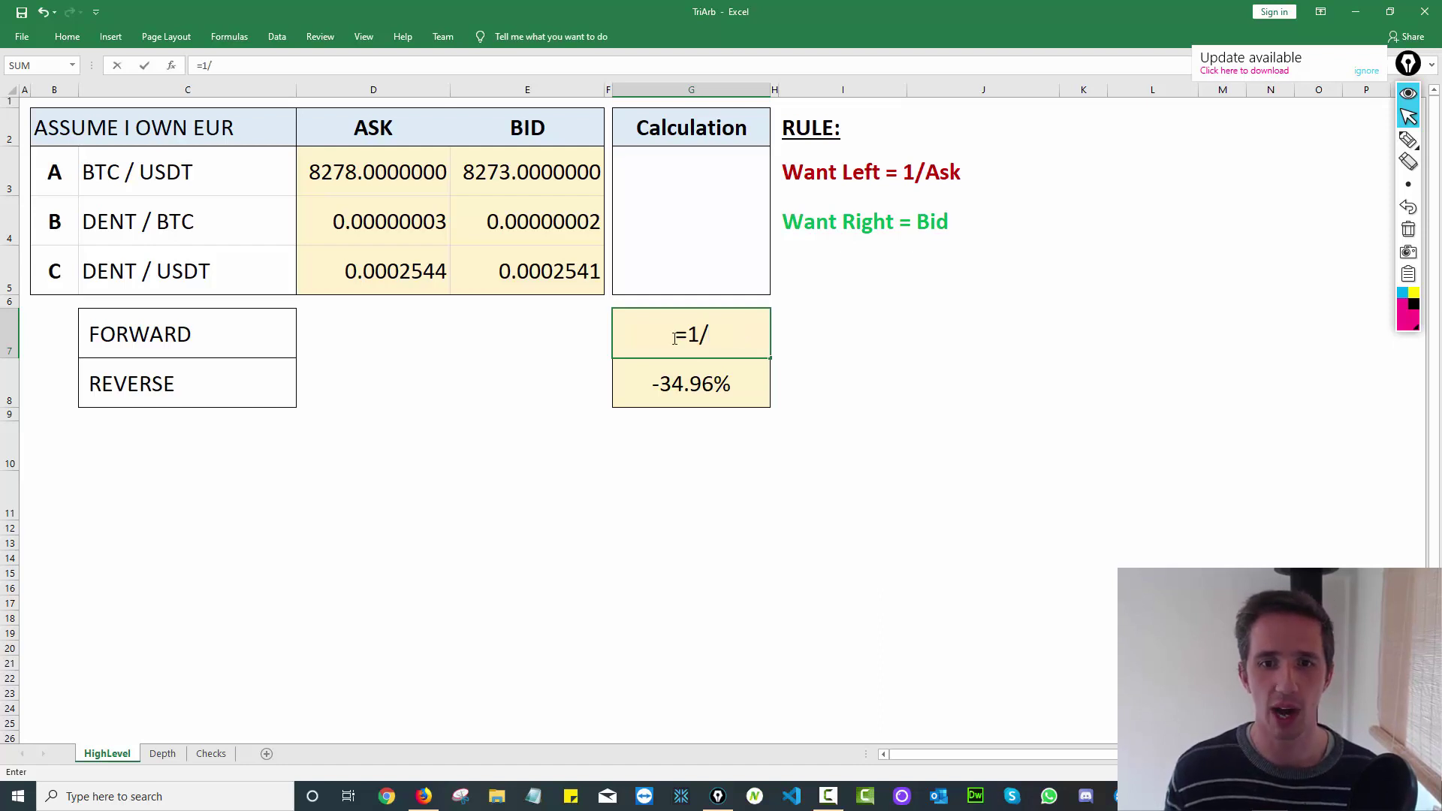
click(351, 172)
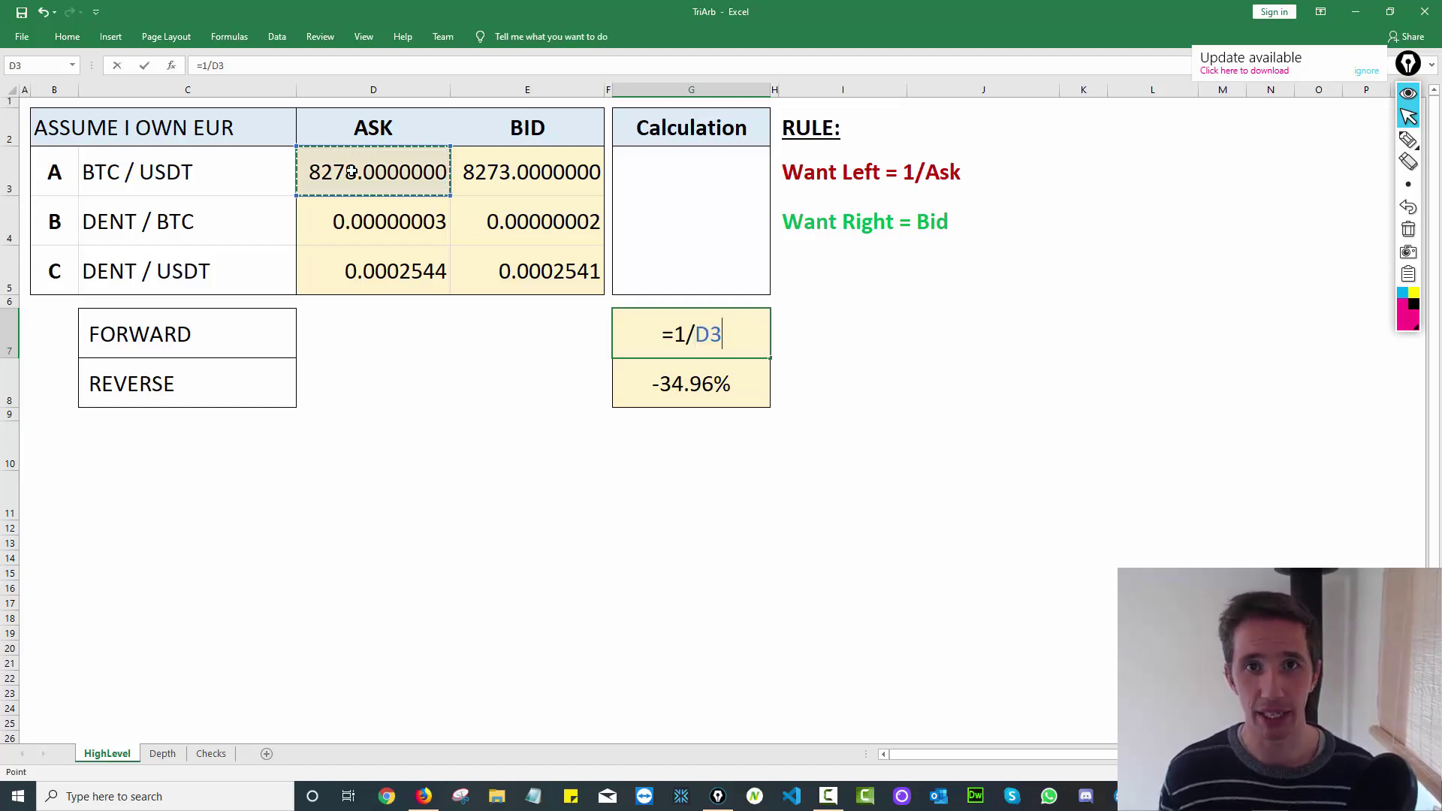
text(*)
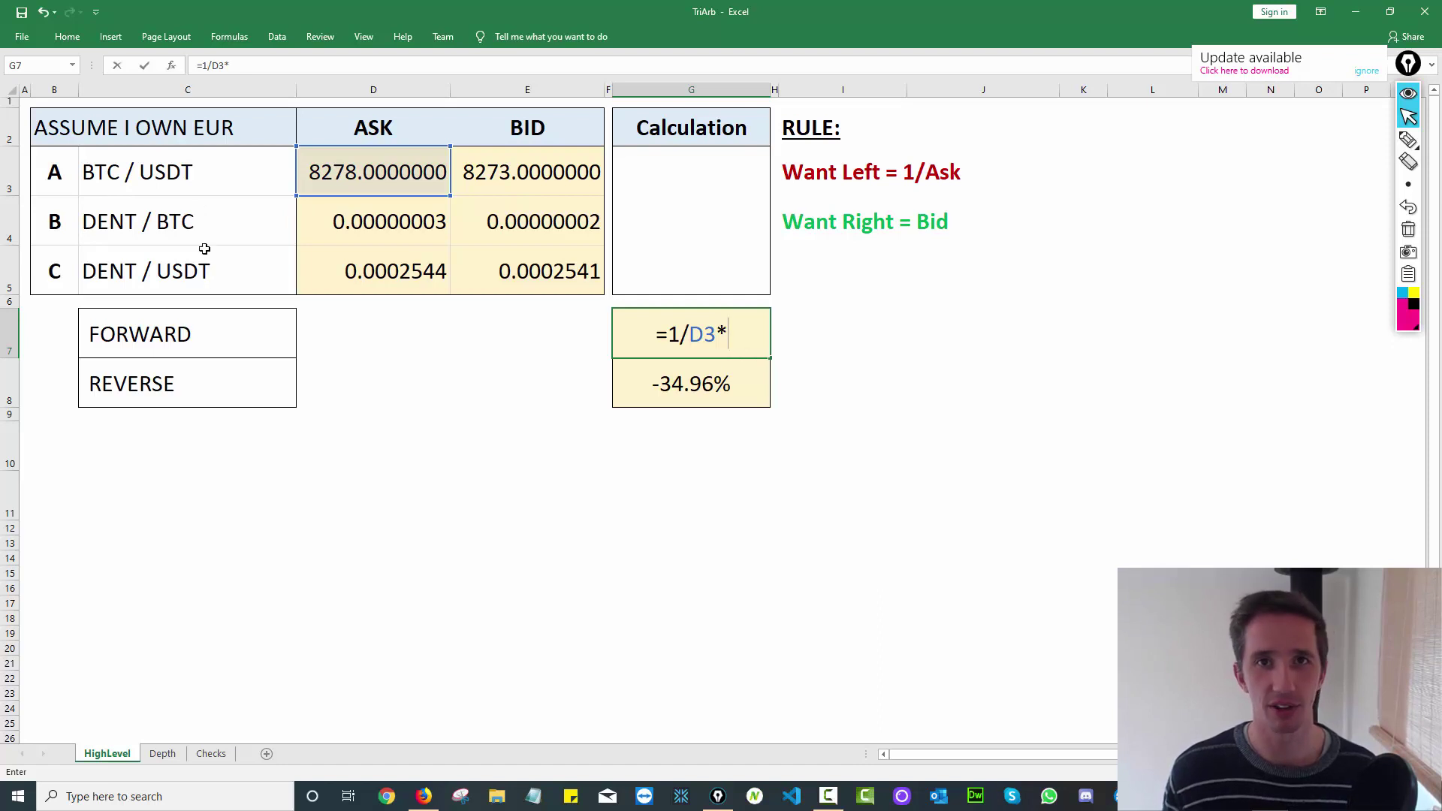
text(1/)
click(359, 205)
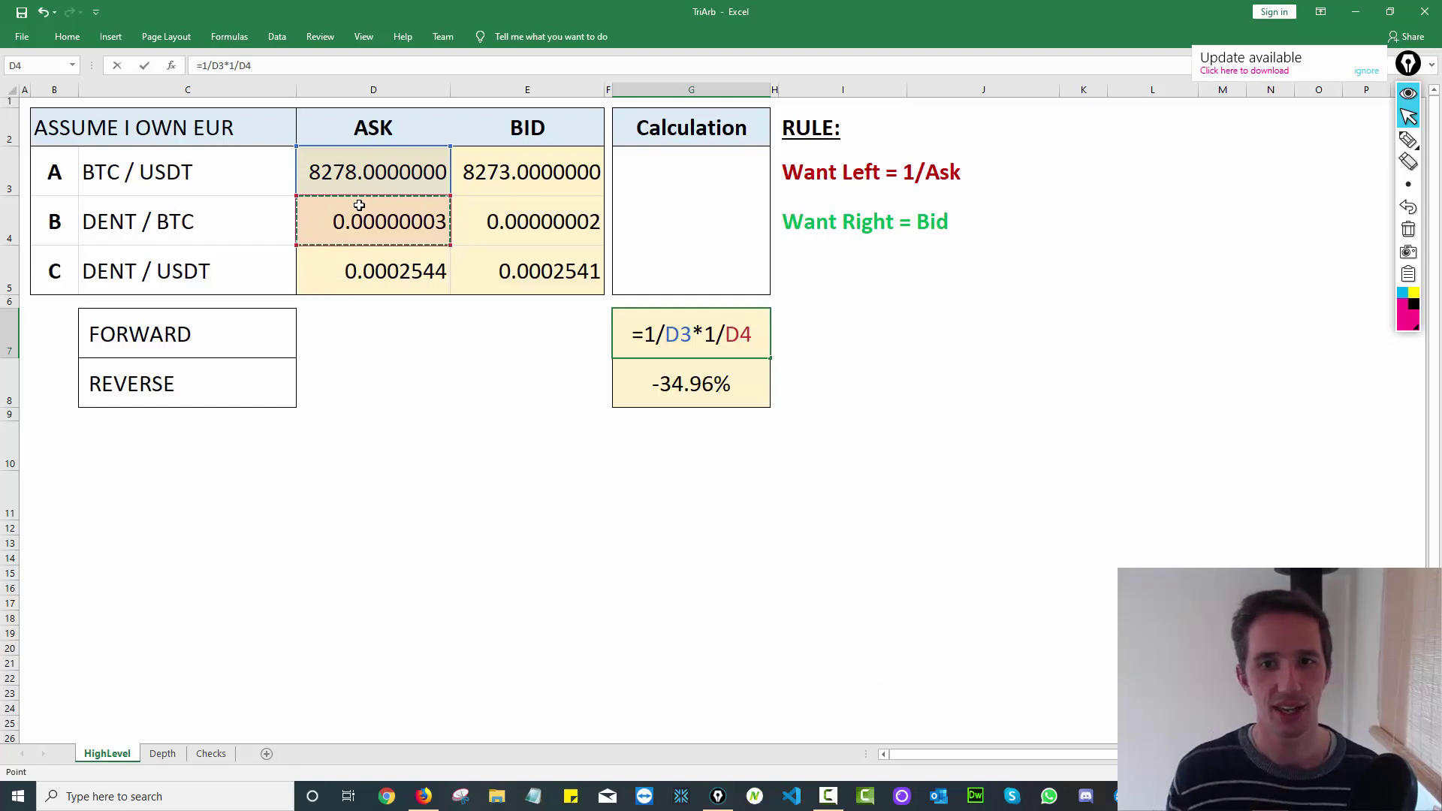
text(*)
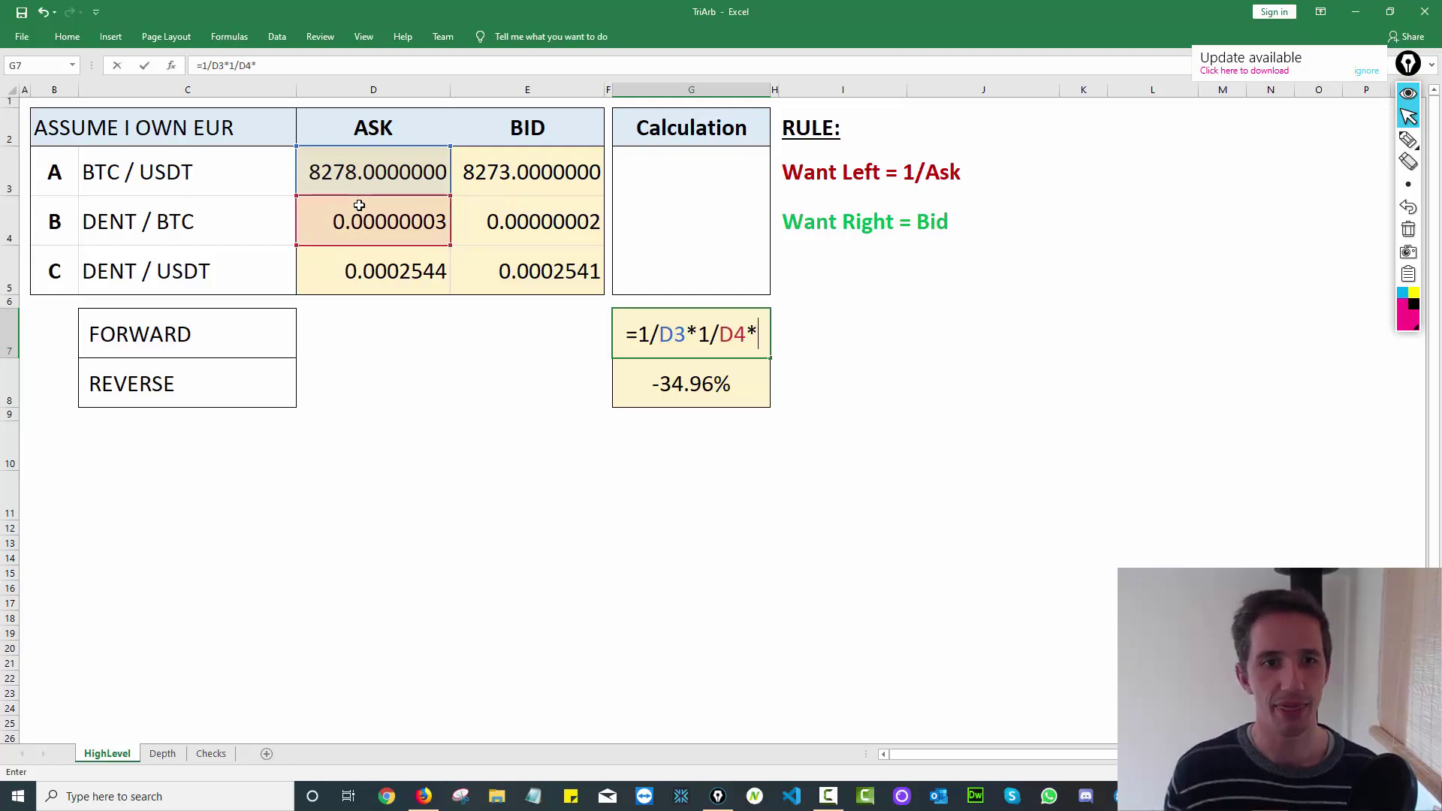
click(588, 269)
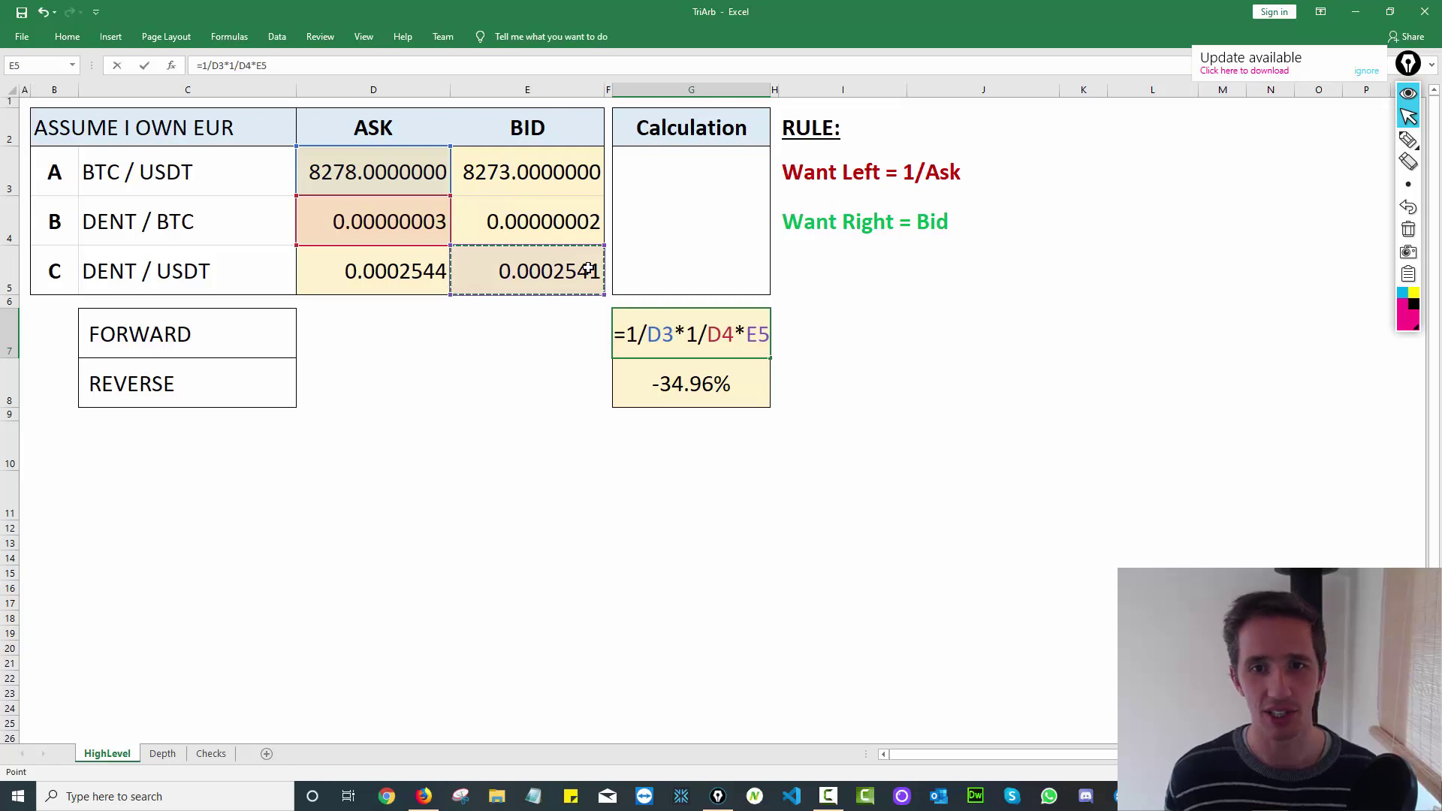
key(Return)
Step: Append -1 to the G7 formula so the forward return reads 2.32% again
key(Up)
key(F2)
text(-1)
key(Return)
key(Up)
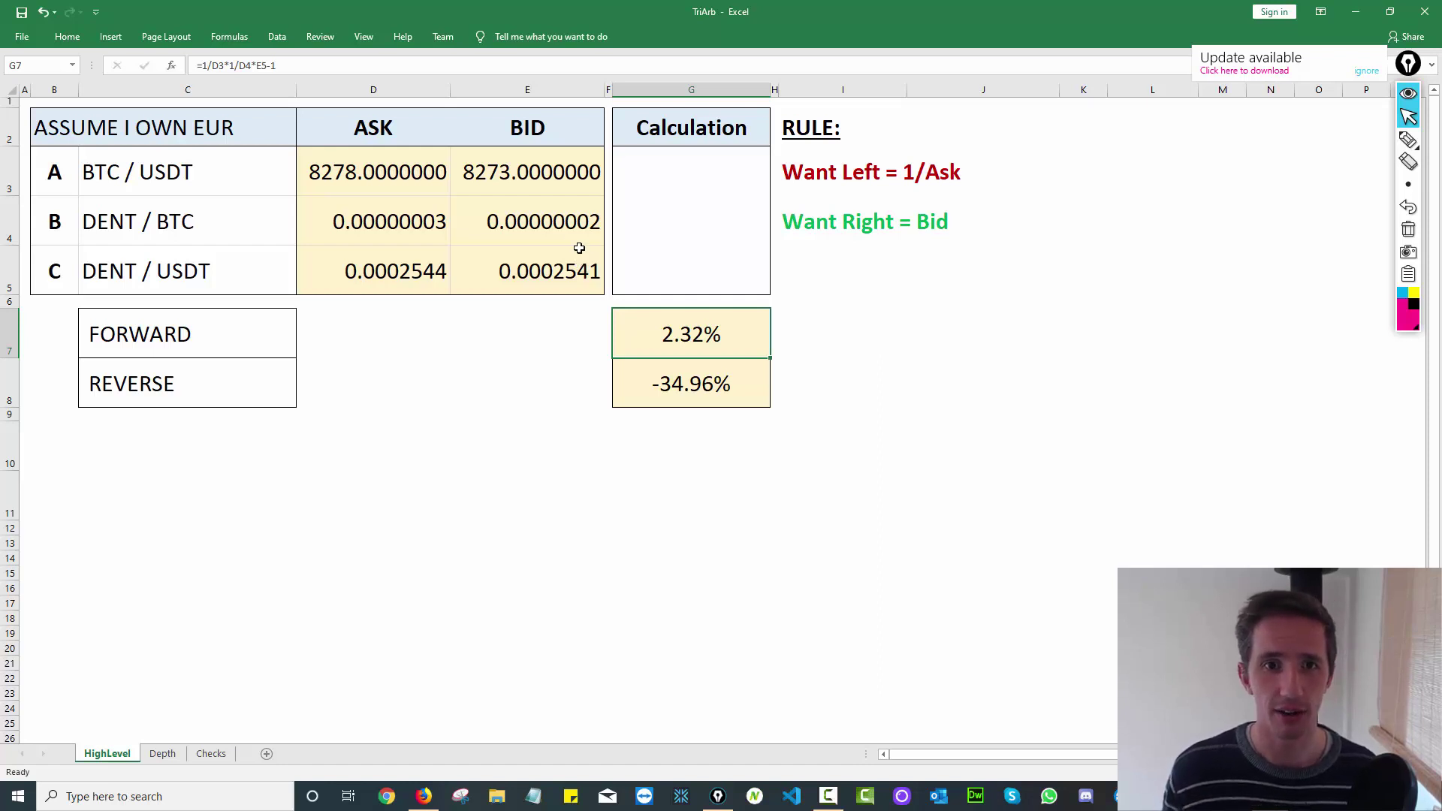
click(525, 163)
mouse_move(525, 222)
mouse_down()
mouse_move(525, 270)
mouse_move(525, 225)
mouse_up()
Step: Enter a starting amount of 100 in L2 and the BTC amount =L2*1/D3 in L3
click(380, 153)
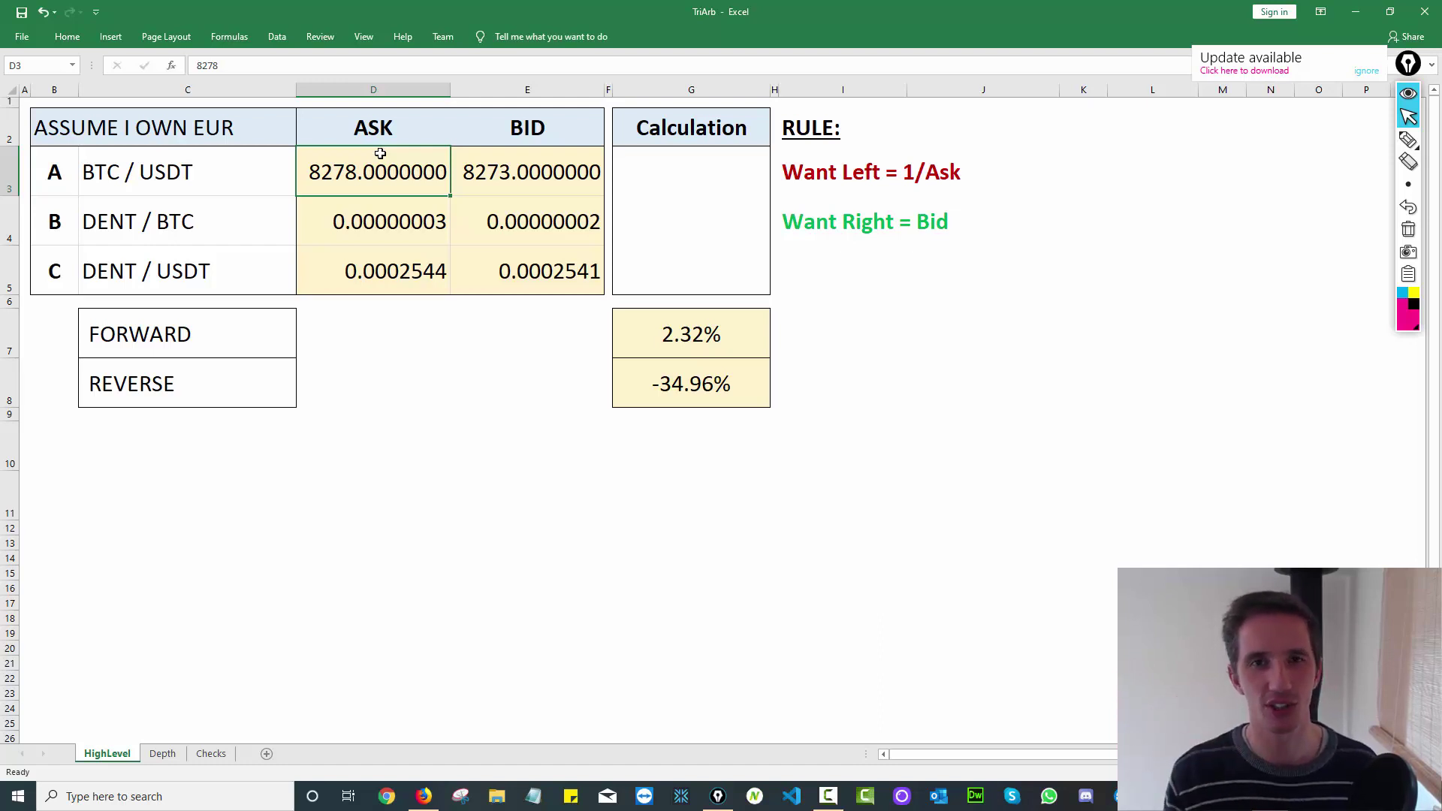
click(1071, 128)
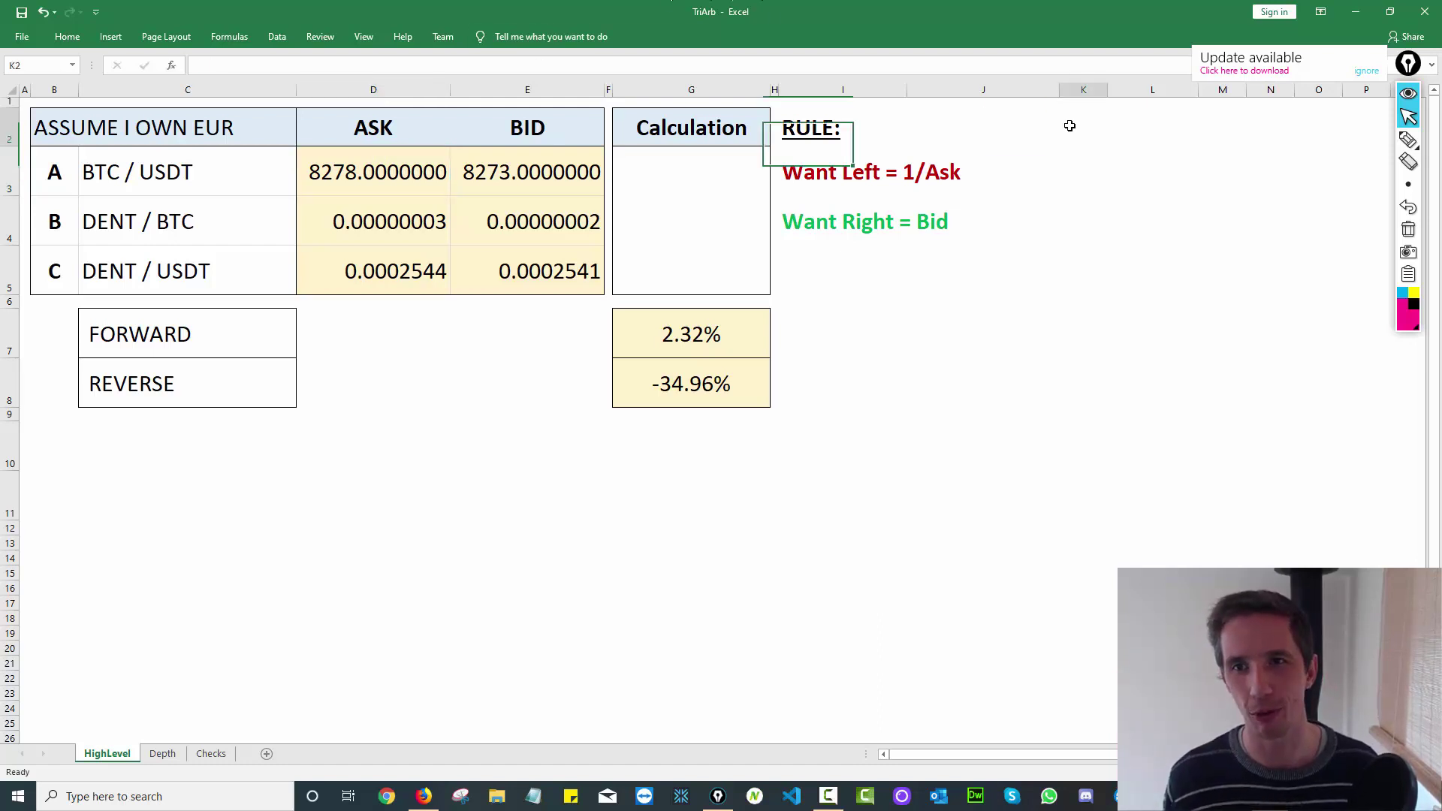
click(1116, 114)
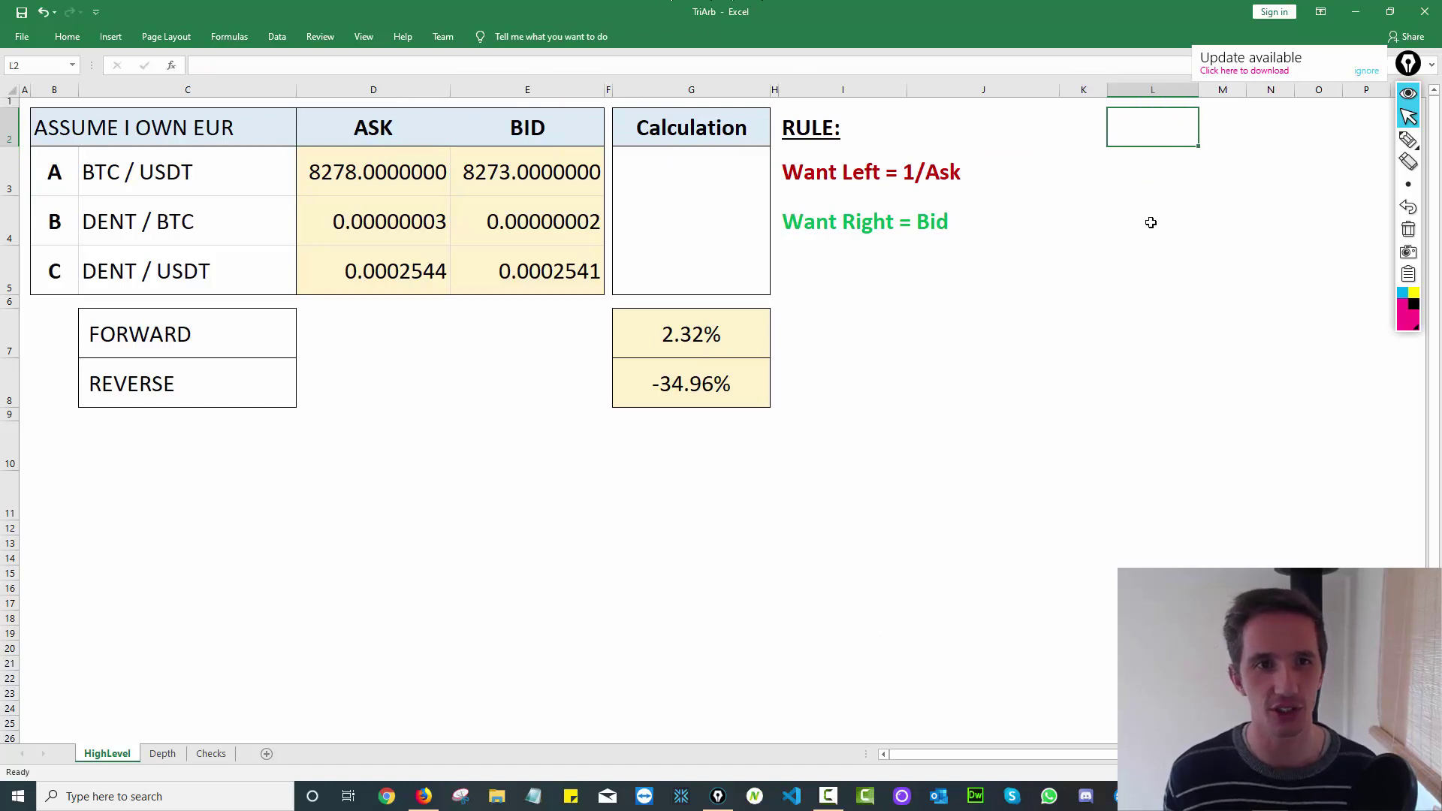
text(100)
key(Return)
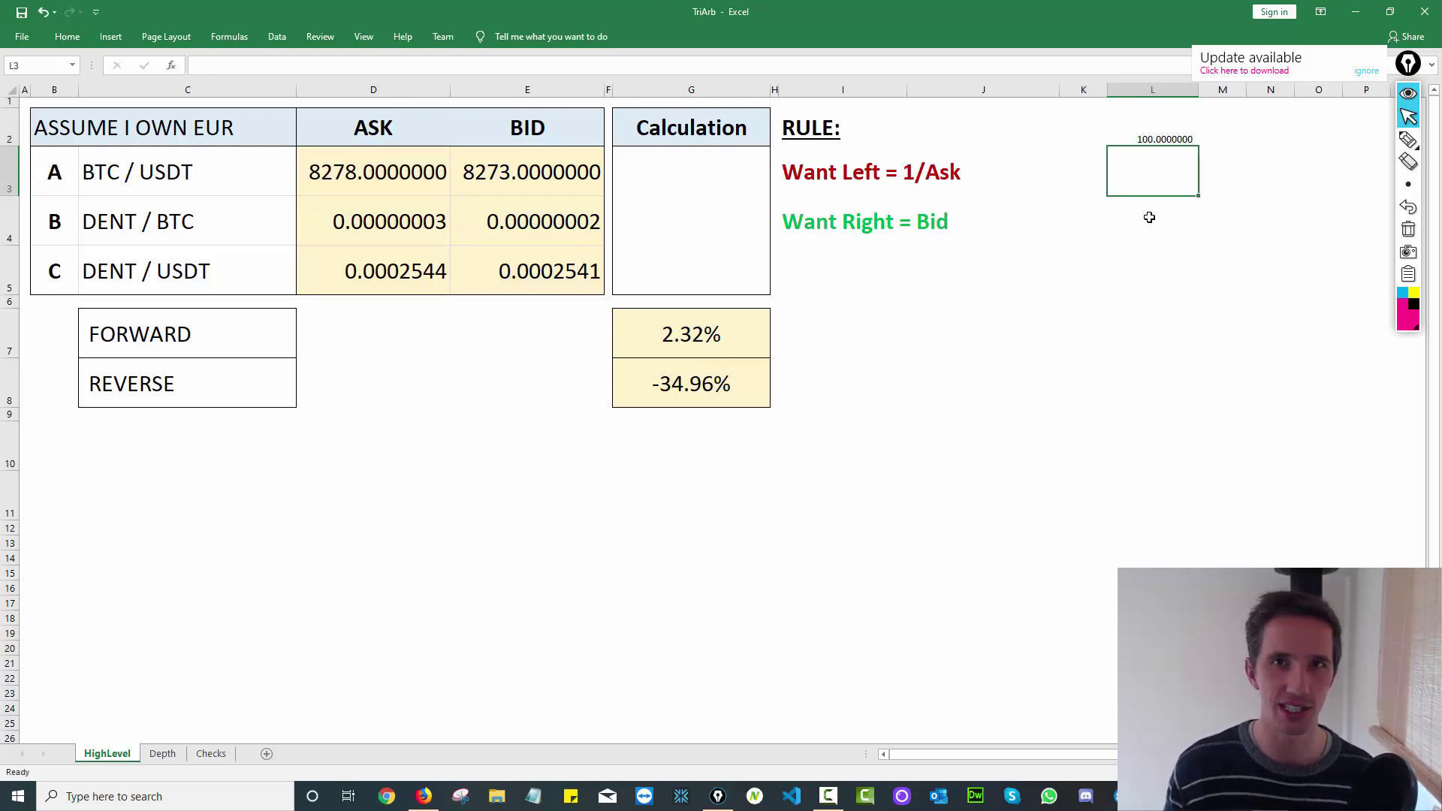
text(=)
key(Up)
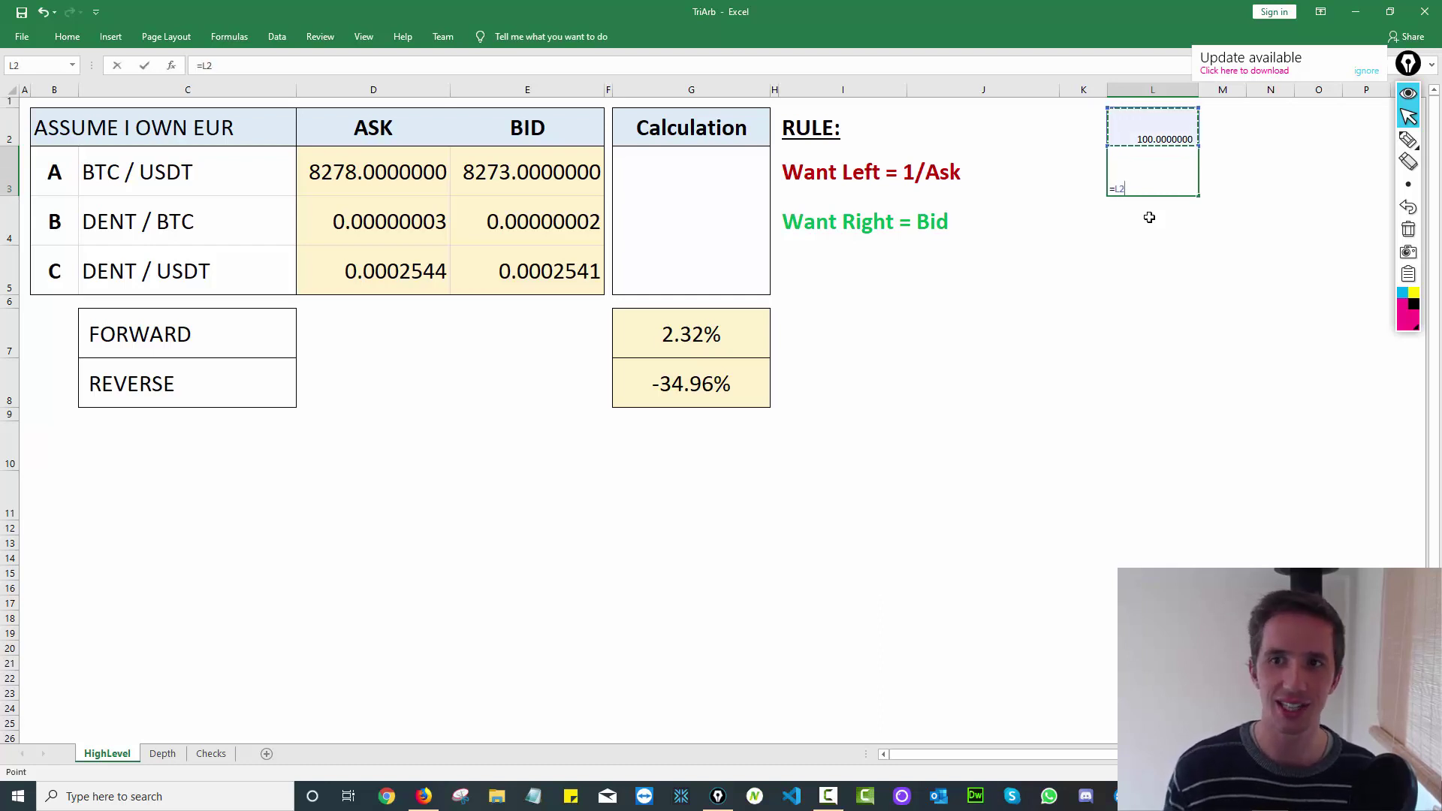
text(*1)
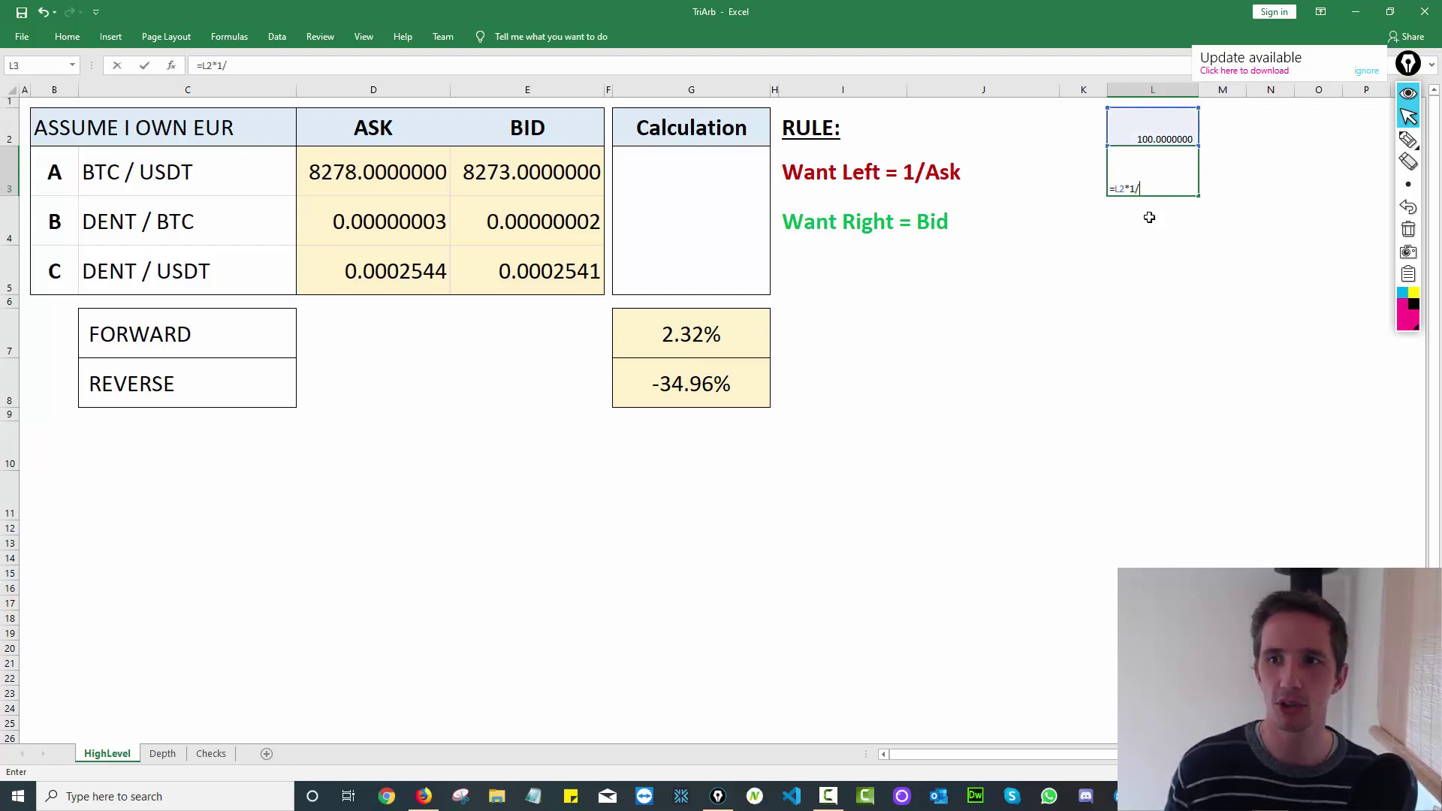
text(/)
key(Left)
key(Left)
key(Left)
key(Left)
key(Left)
key(Left)
key(Left)
key(Left)
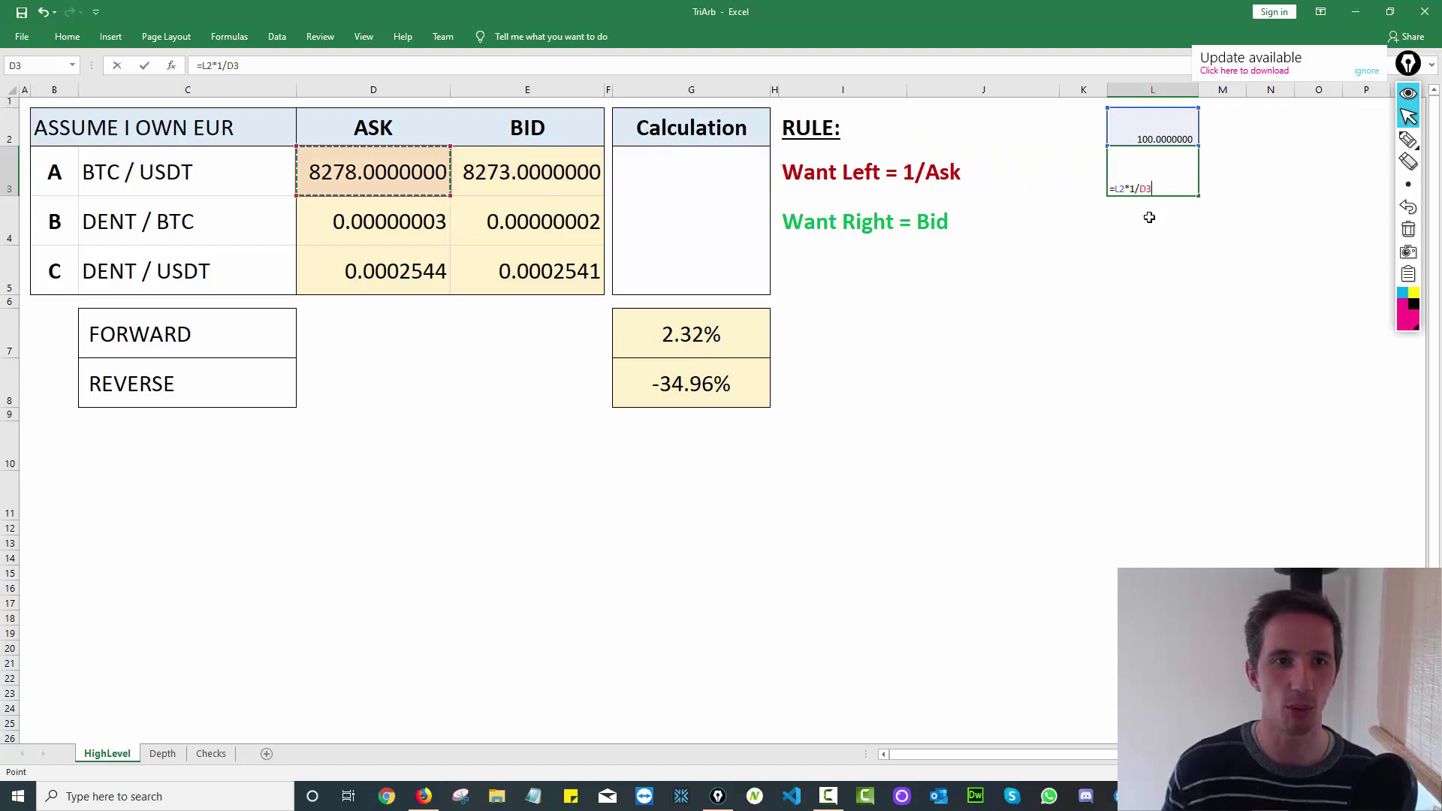
key(Return)
key(Up)
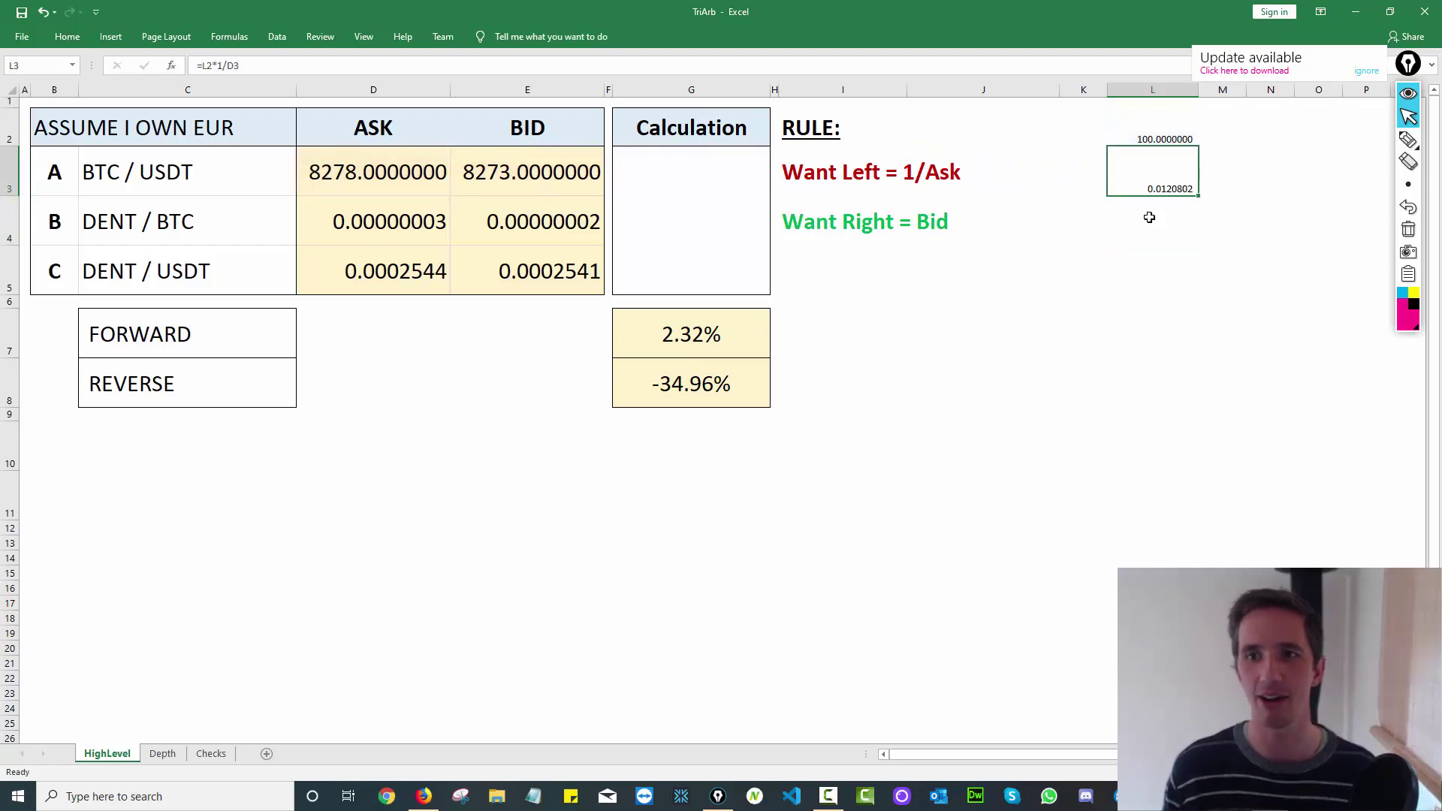
Step: Enlarge the font size of the calculation cells L2:L9
key(Down)
text(=)
key(Up)
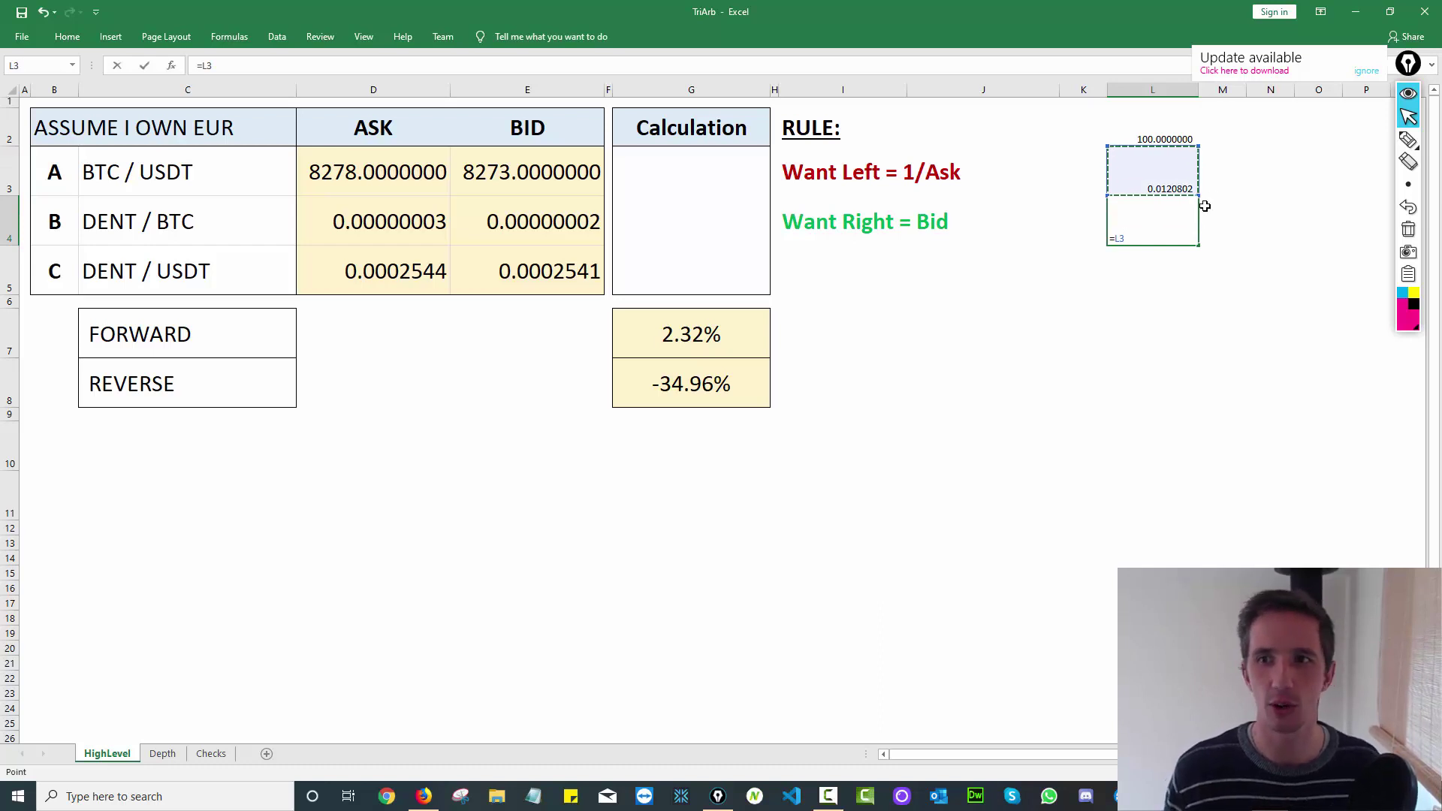
key(Escape)
drag(1153, 128, 1153, 414)
click(72, 36)
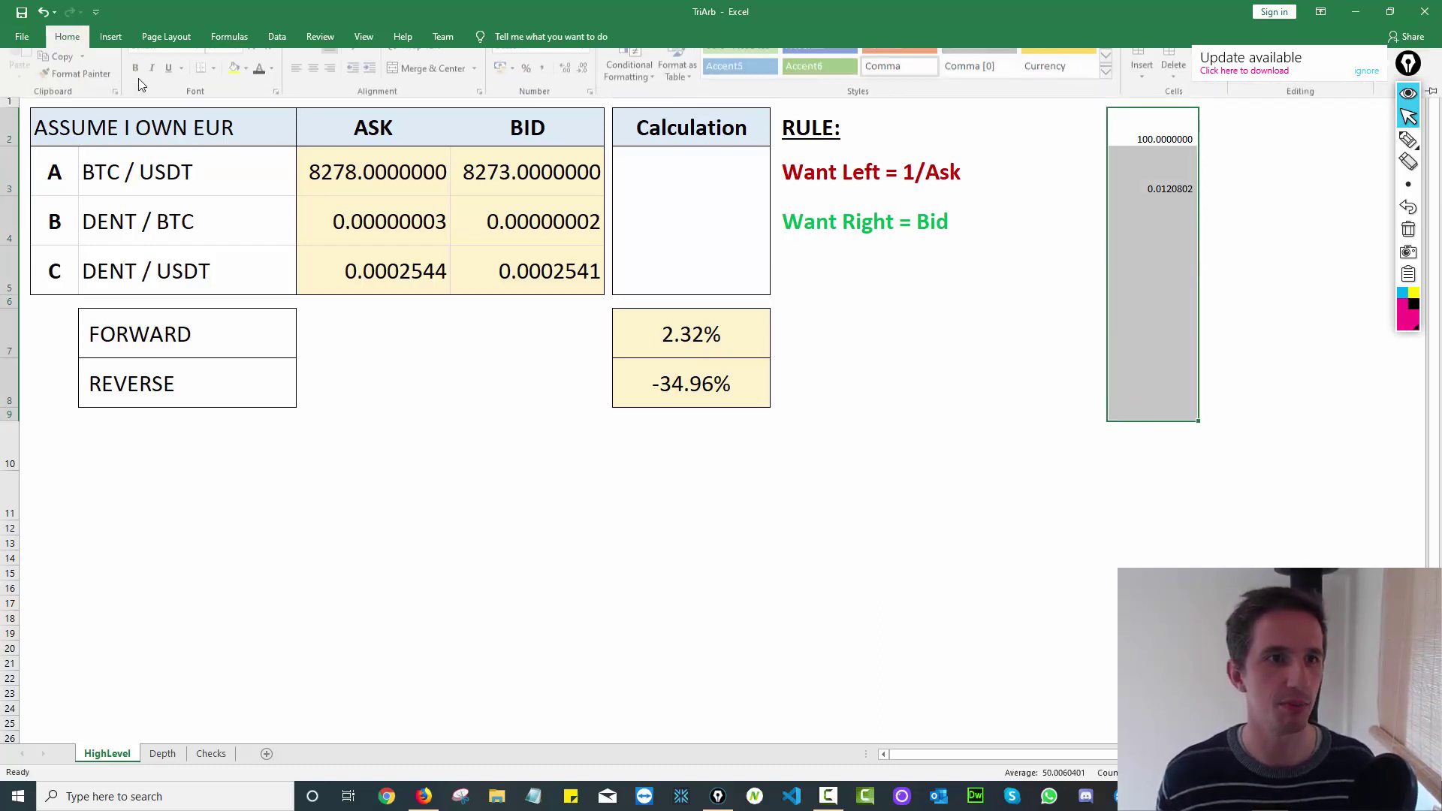
click(236, 66)
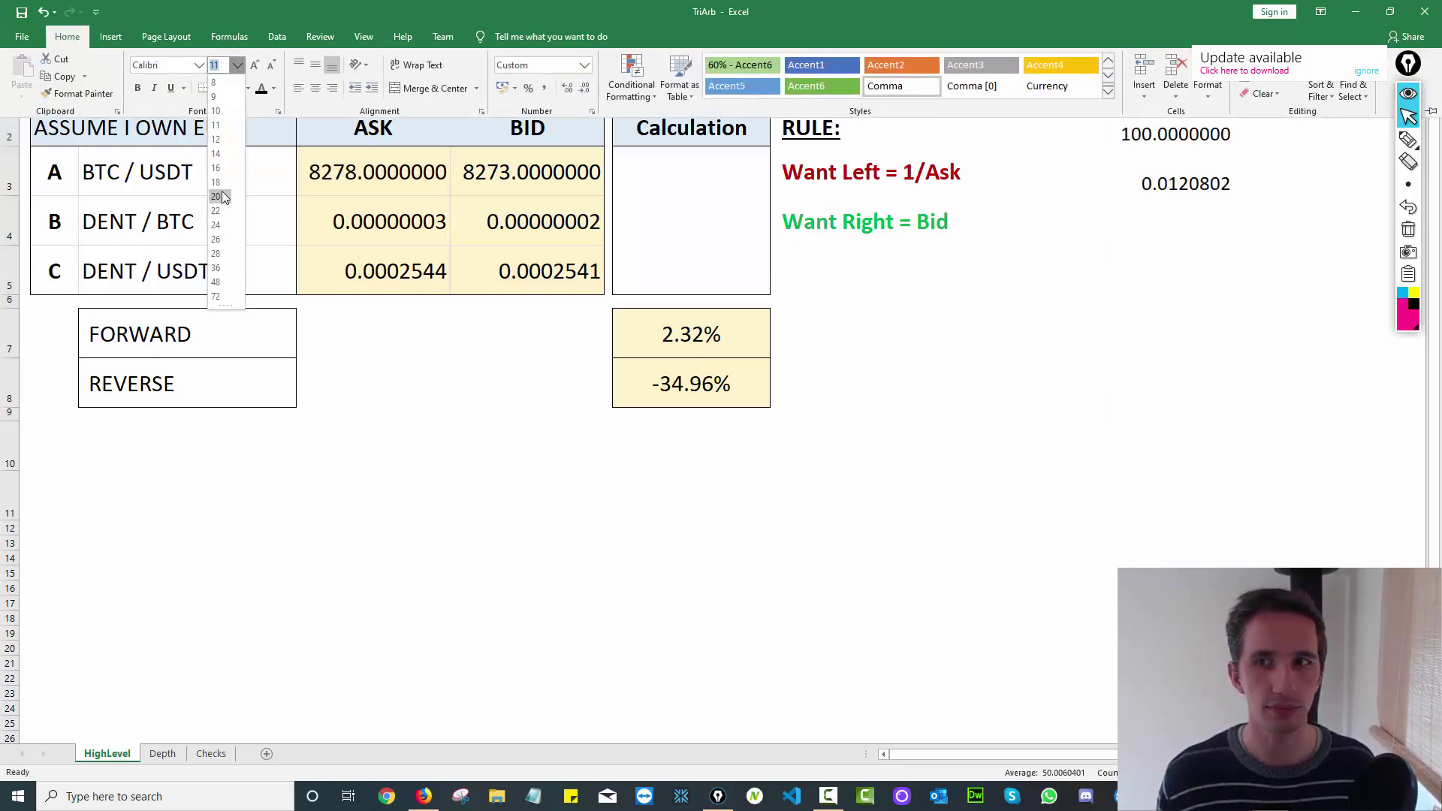
click(223, 190)
Step: Enter the DENT amount in L4 as =L3*1/D4
click(1209, 221)
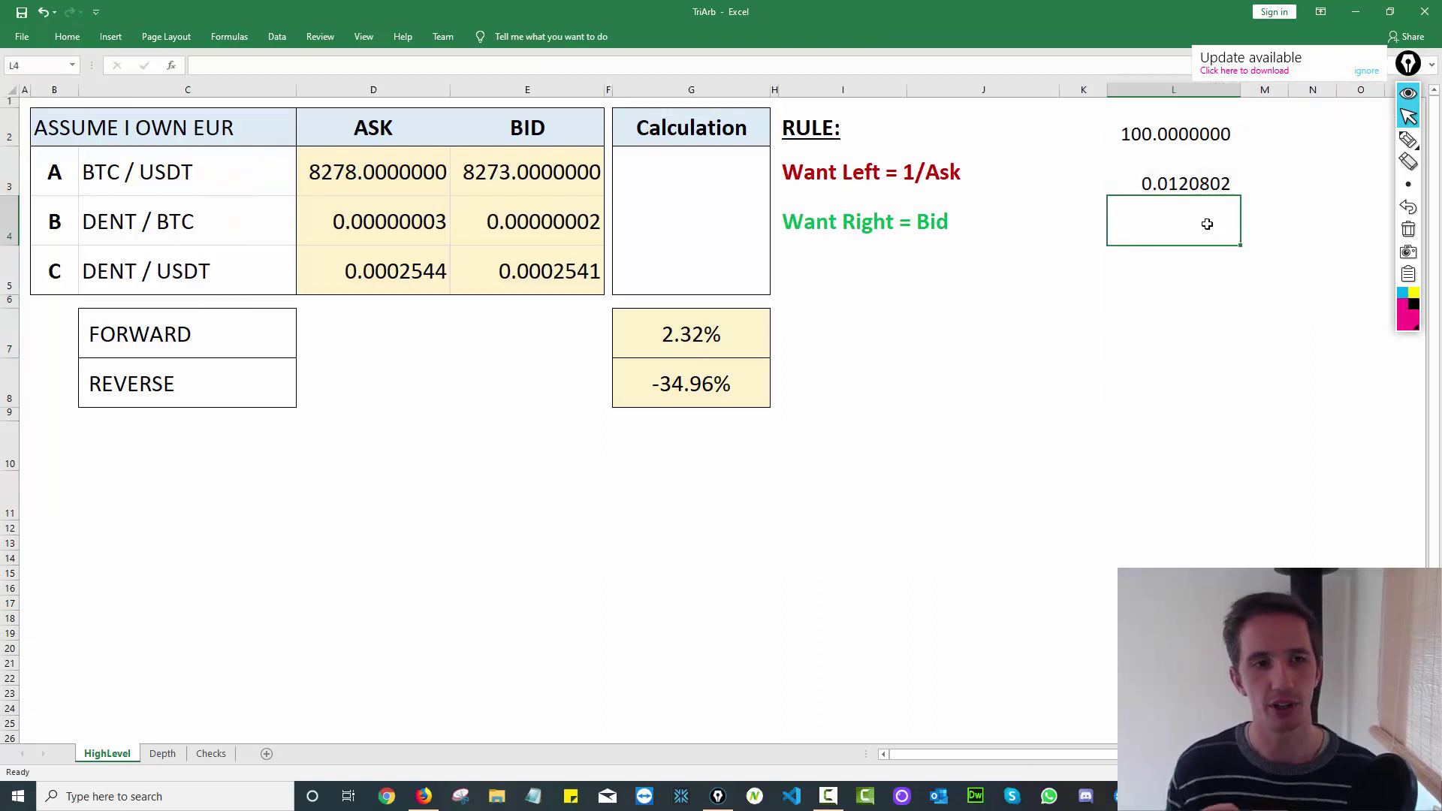
text(=)
key(Up)
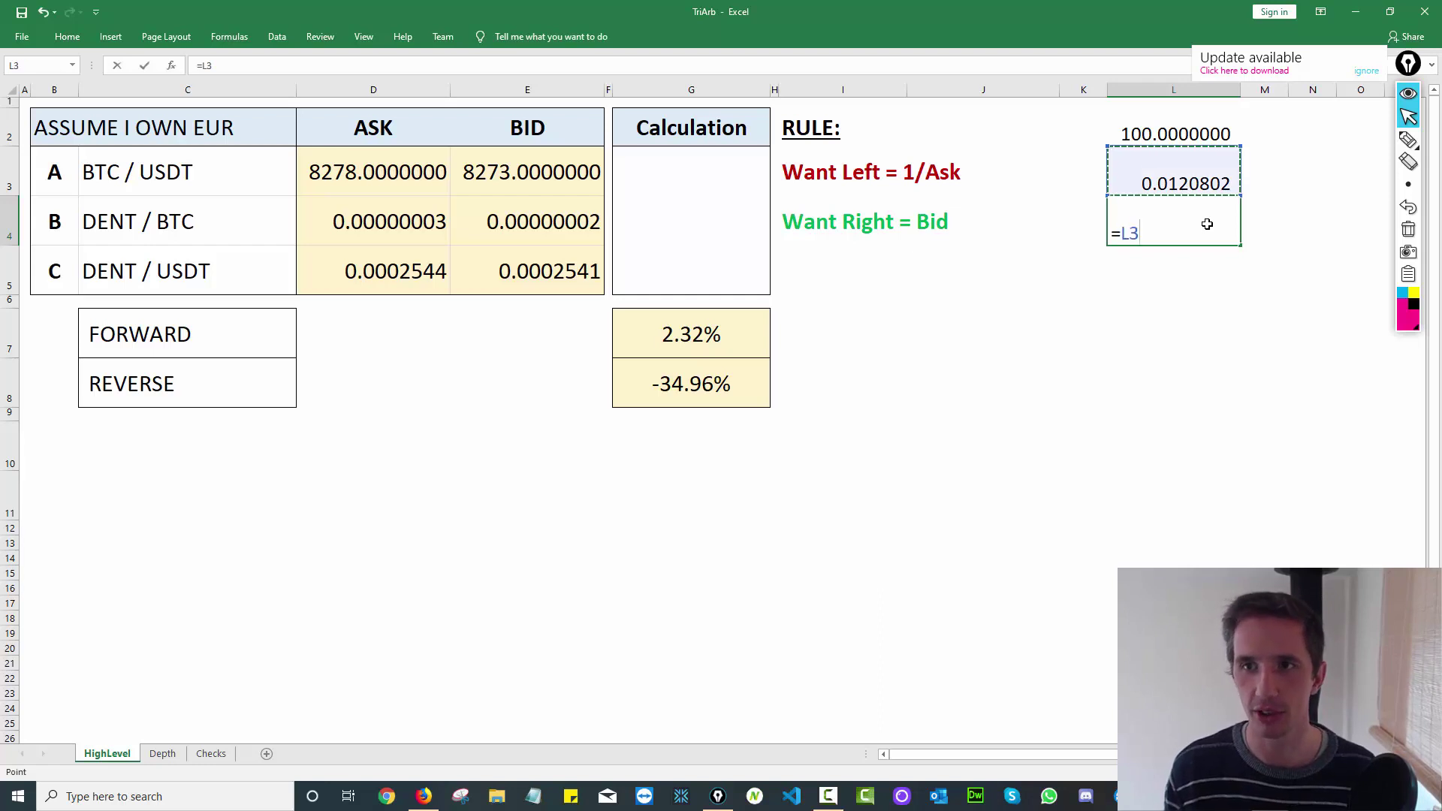
text(*1/)
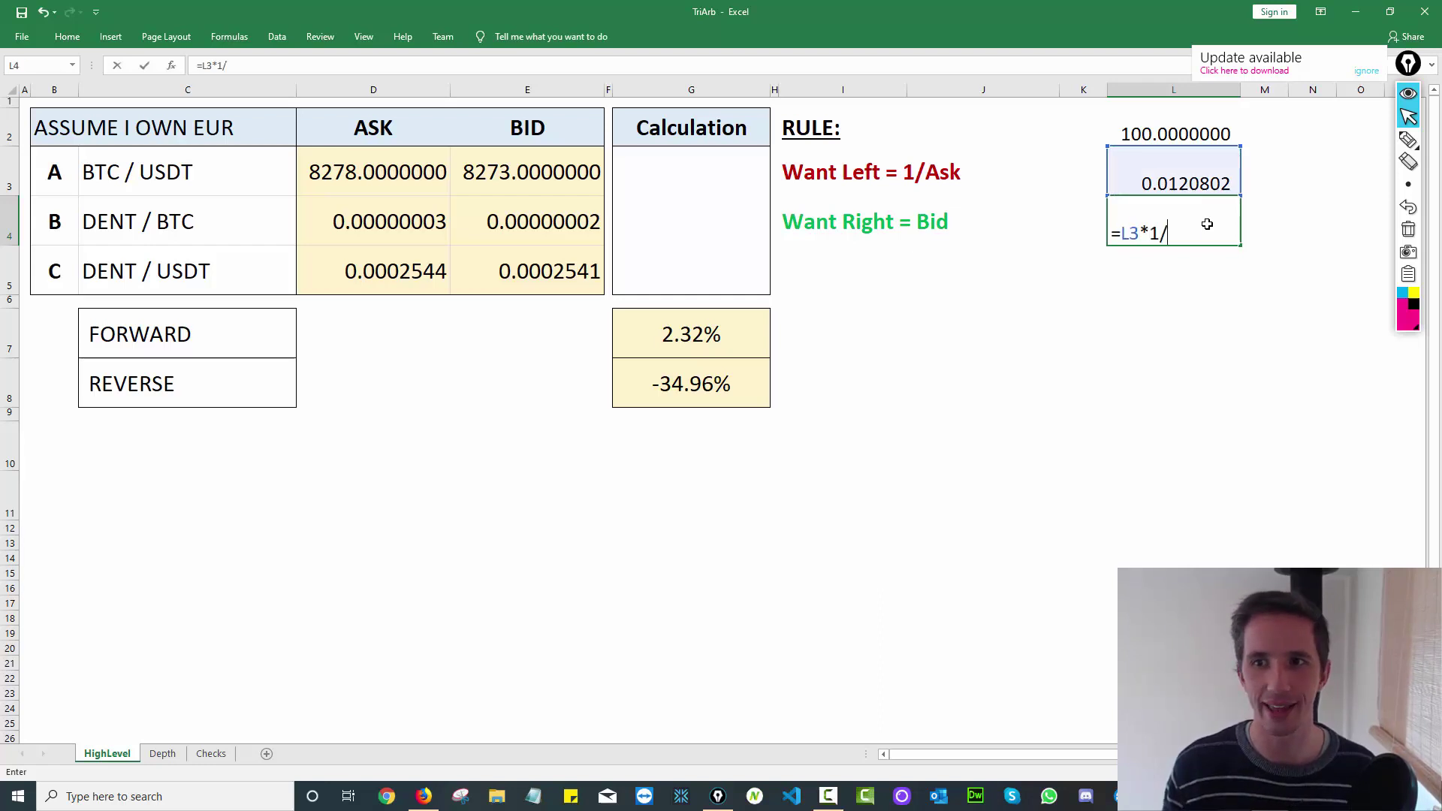
click(393, 206)
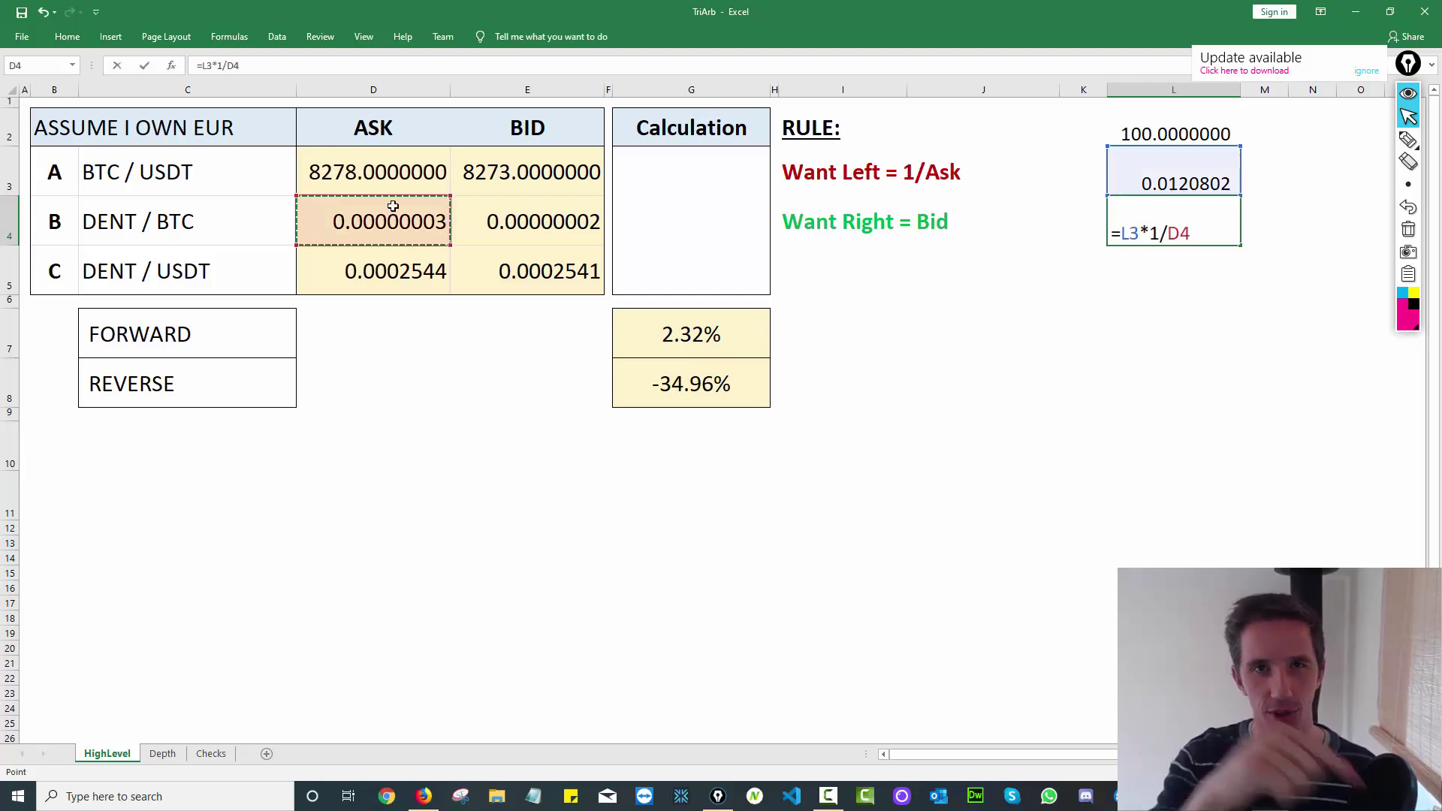
key(Return)
click(1166, 225)
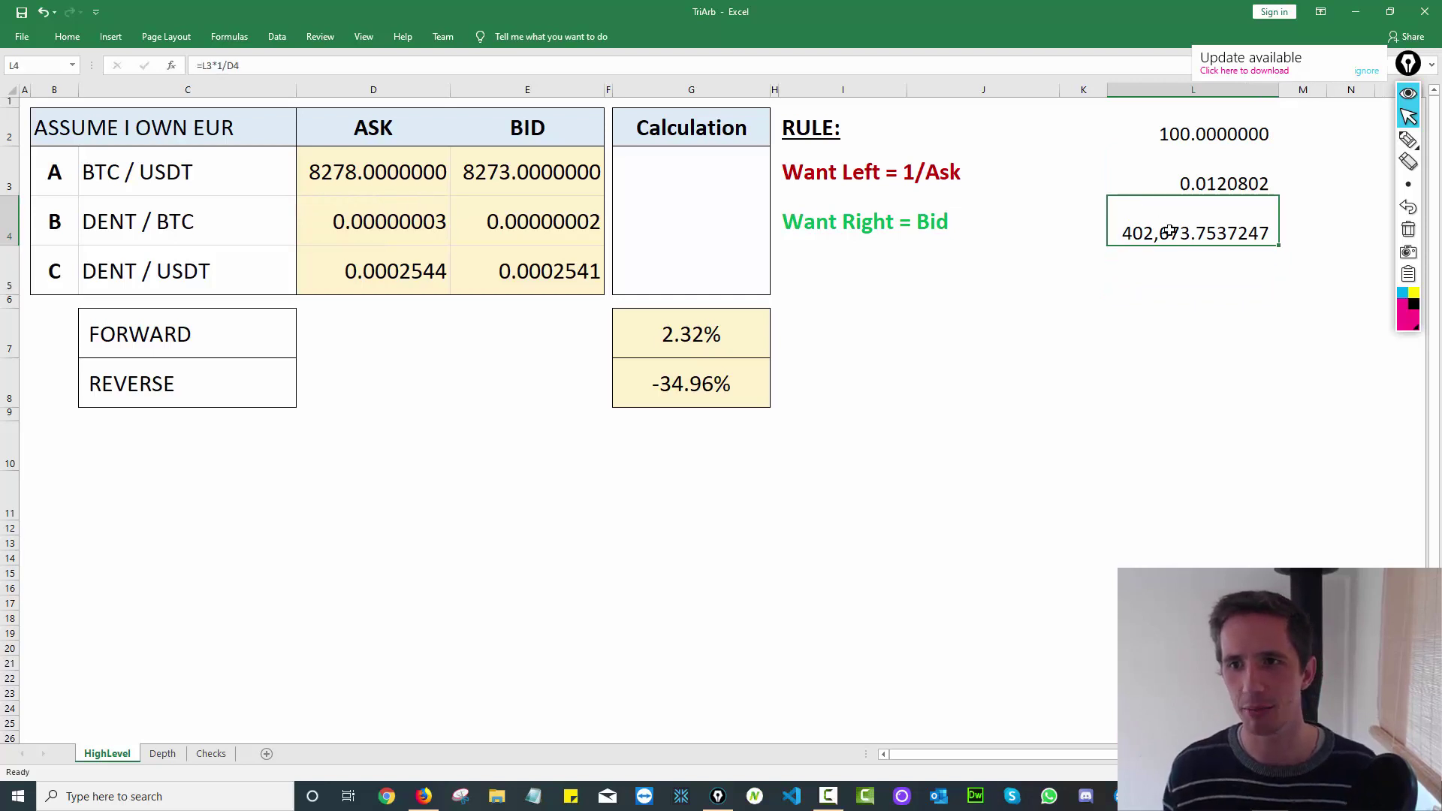
Step: Enter =L4*E5 in L5 for a final amount of 102.3194008, then review the chain
click(1176, 259)
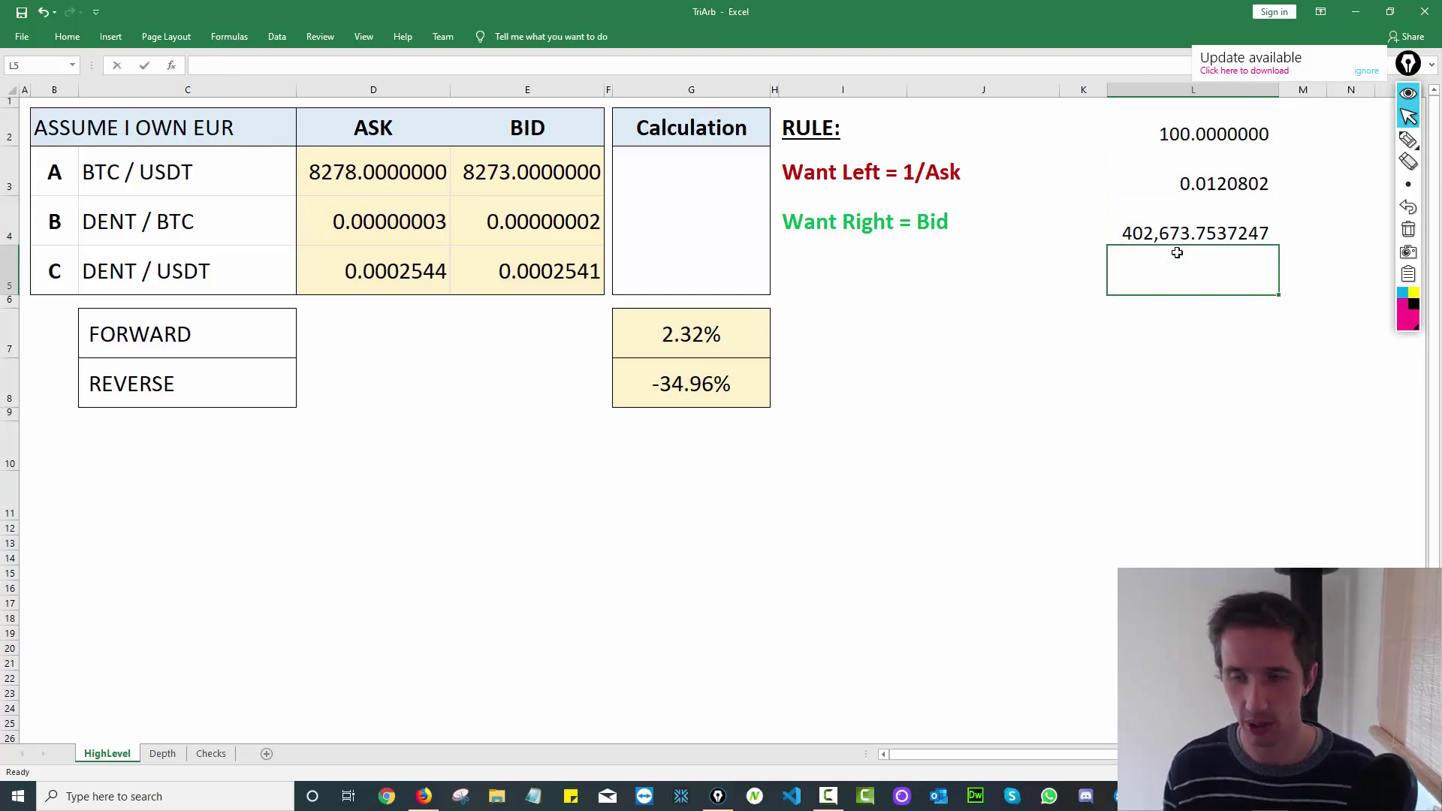
text(=)
click(1177, 239)
text(*)
click(544, 273)
key(Return)
click(1164, 280)
click(1149, 201)
click(1156, 140)
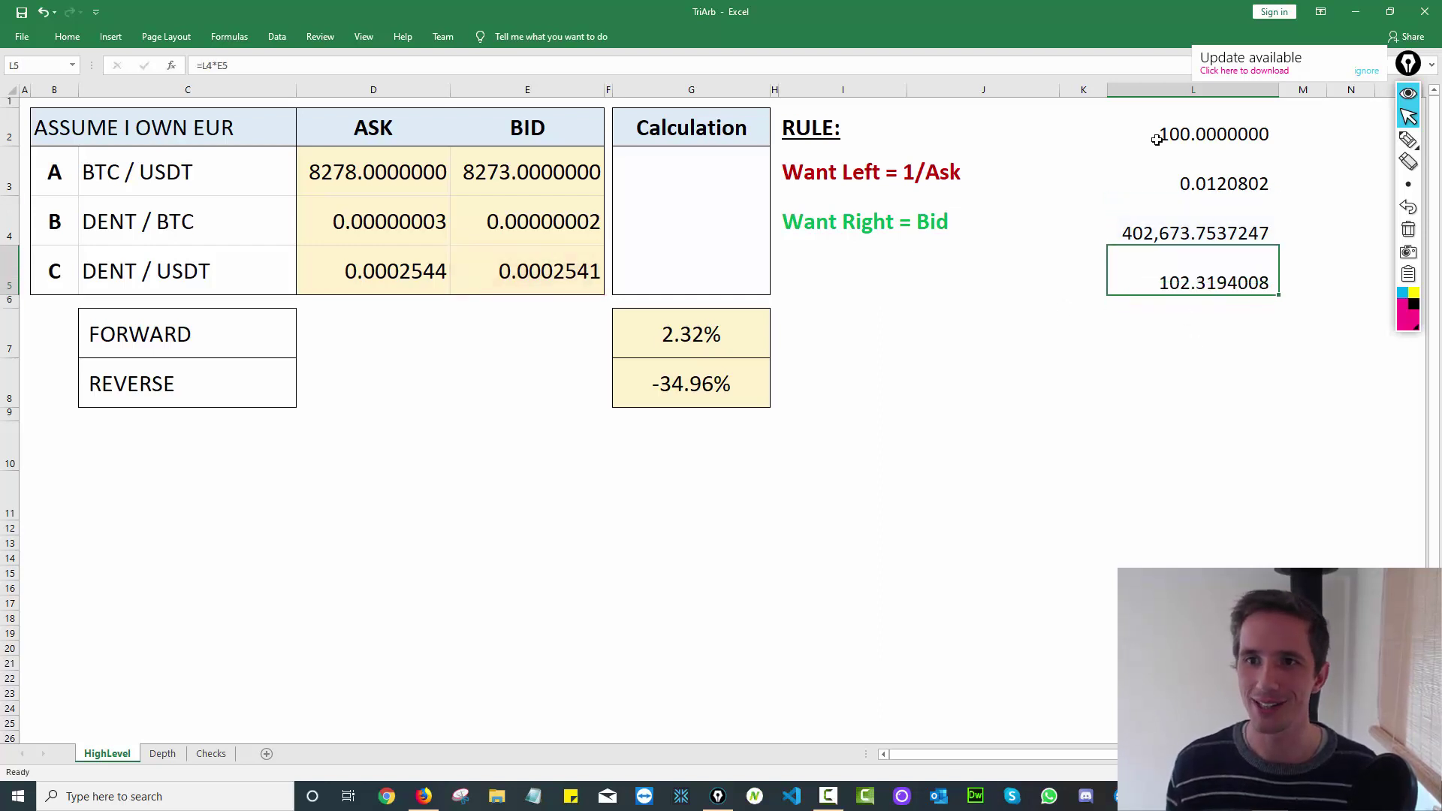
Step: Start the profit formula in L7, referencing the final amount in L5
click(1192, 326)
text(=)
key(Up)
key(Up)
Step: Finish L7 as =L5-L2, giving a 2.32 gain on the starting 100
text(-)
key(Up)
key(Up)
key(Up)
key(Return)
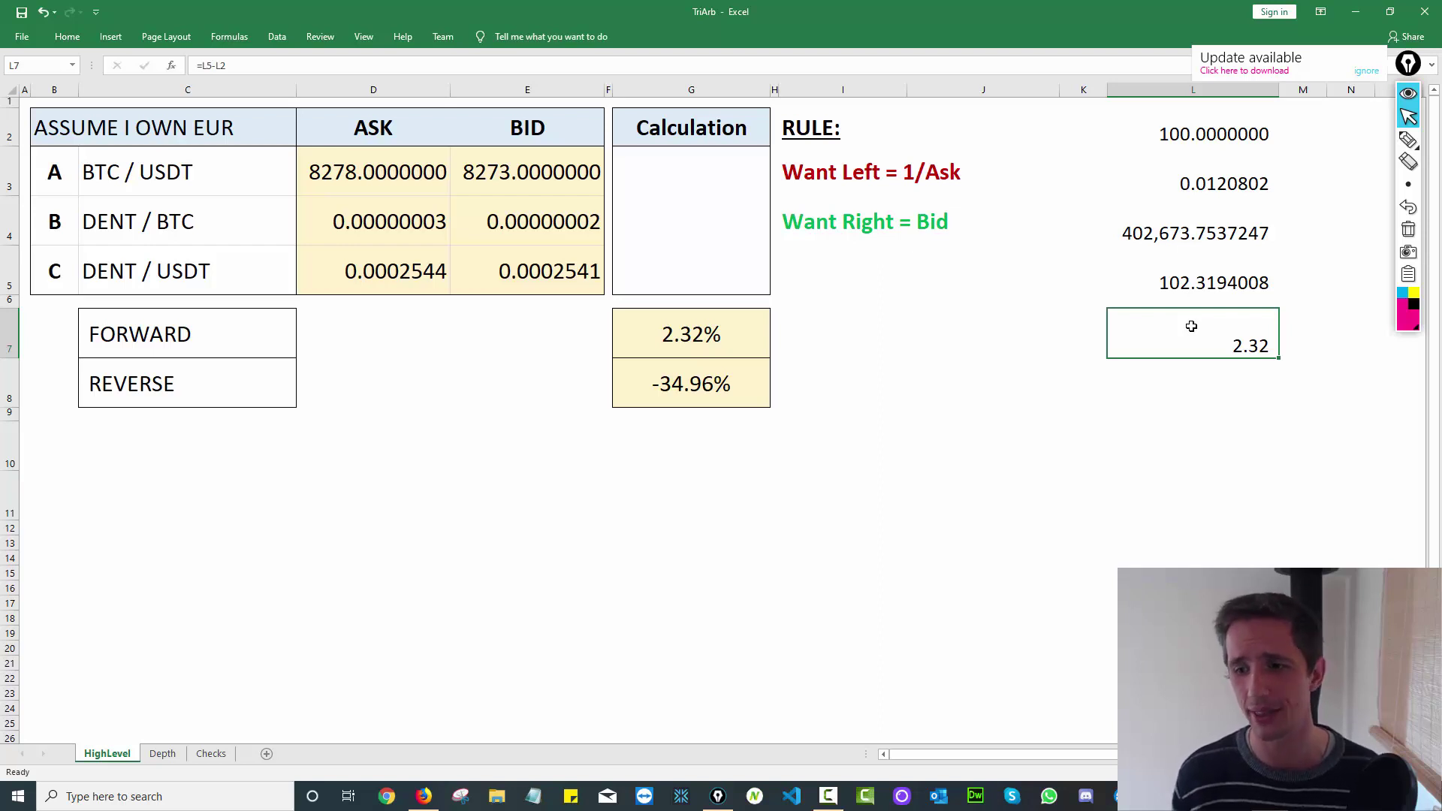
click(1207, 135)
key(Down)
key(Down)
key(Down)
key(Down)
key(Down)
key(Up)
key(Up)
key(Up)
key(Up)
key(Up)
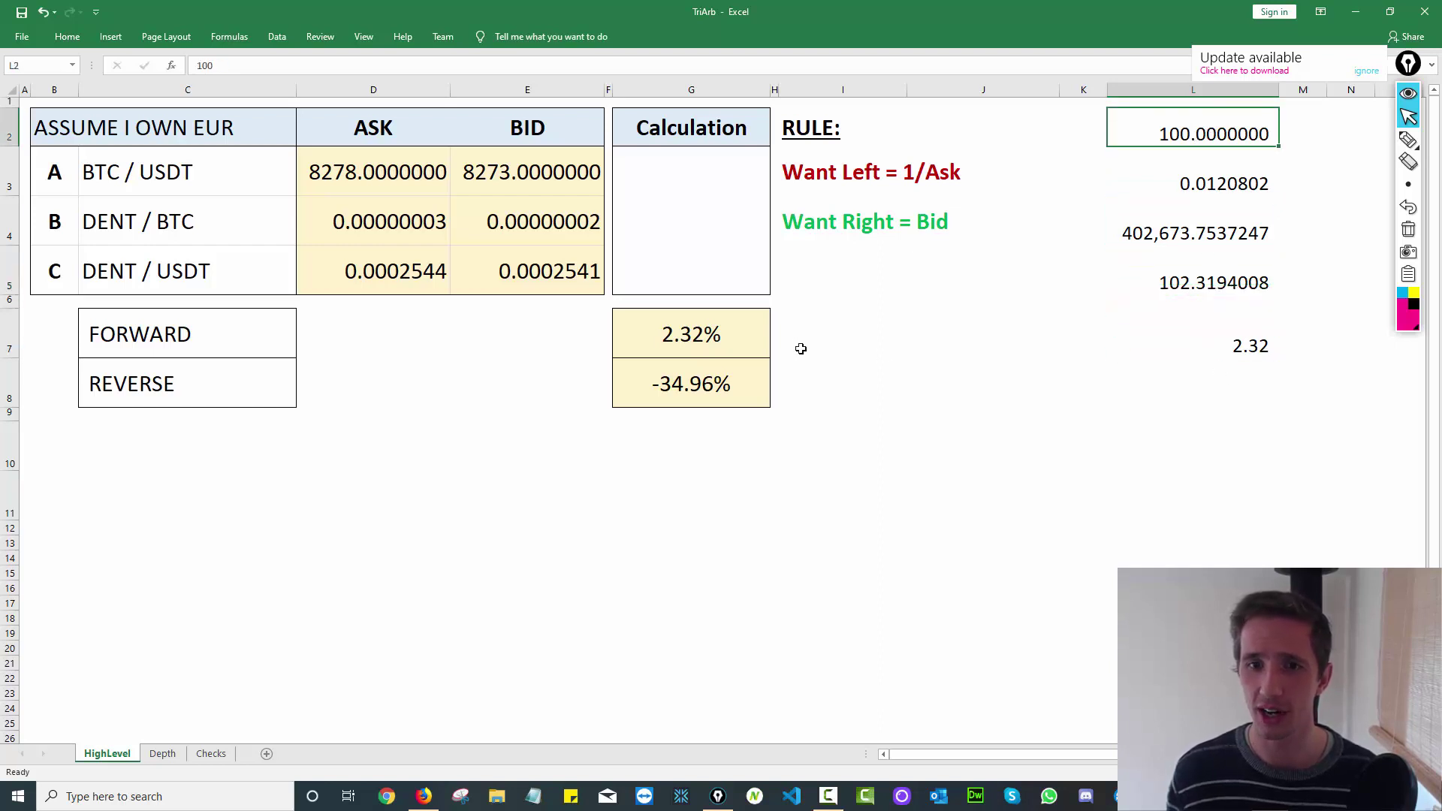
Step: Compare the column L trade amounts against the 2.32% forward return in G7
click(719, 325)
click(1157, 188)
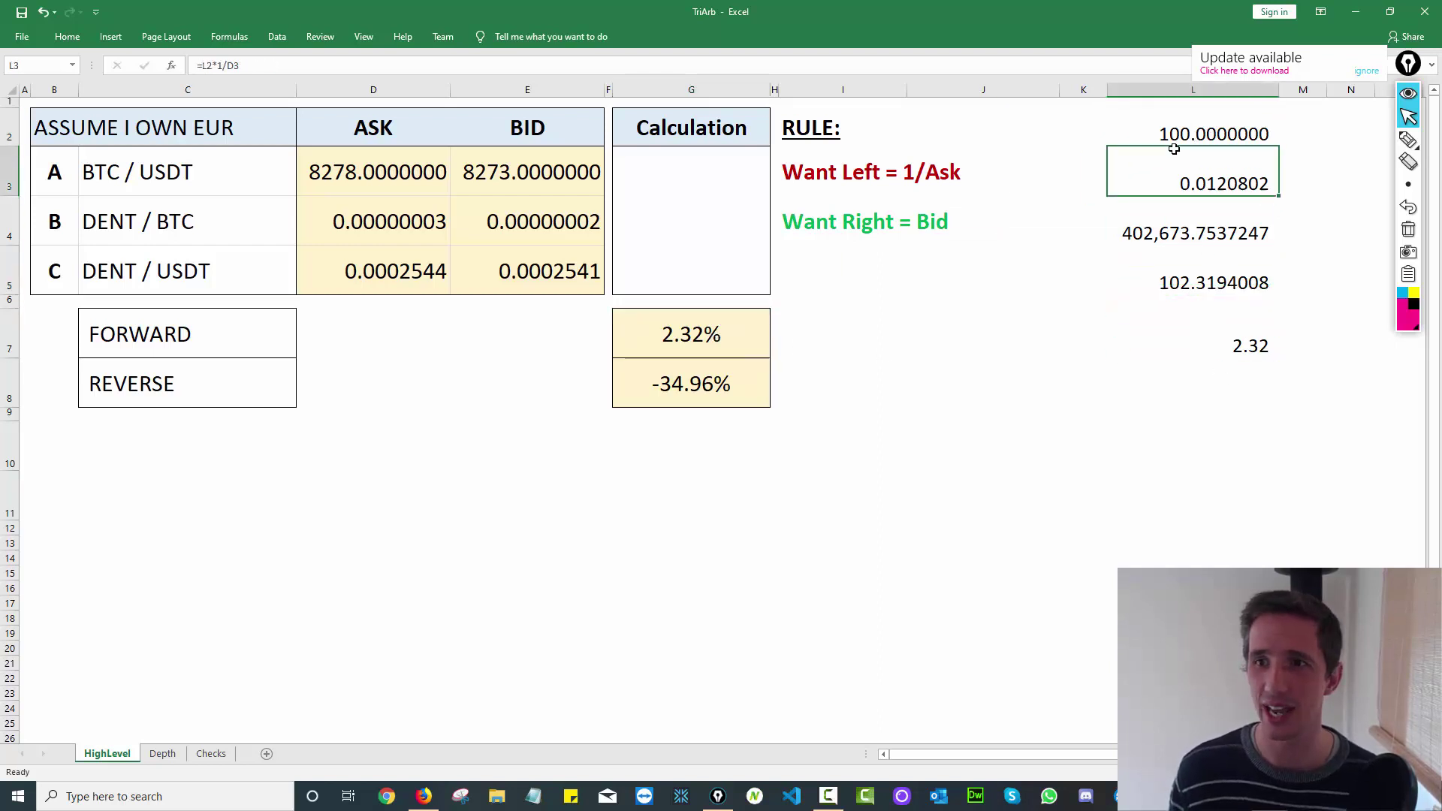
click(1187, 113)
key(Down)
click(1215, 290)
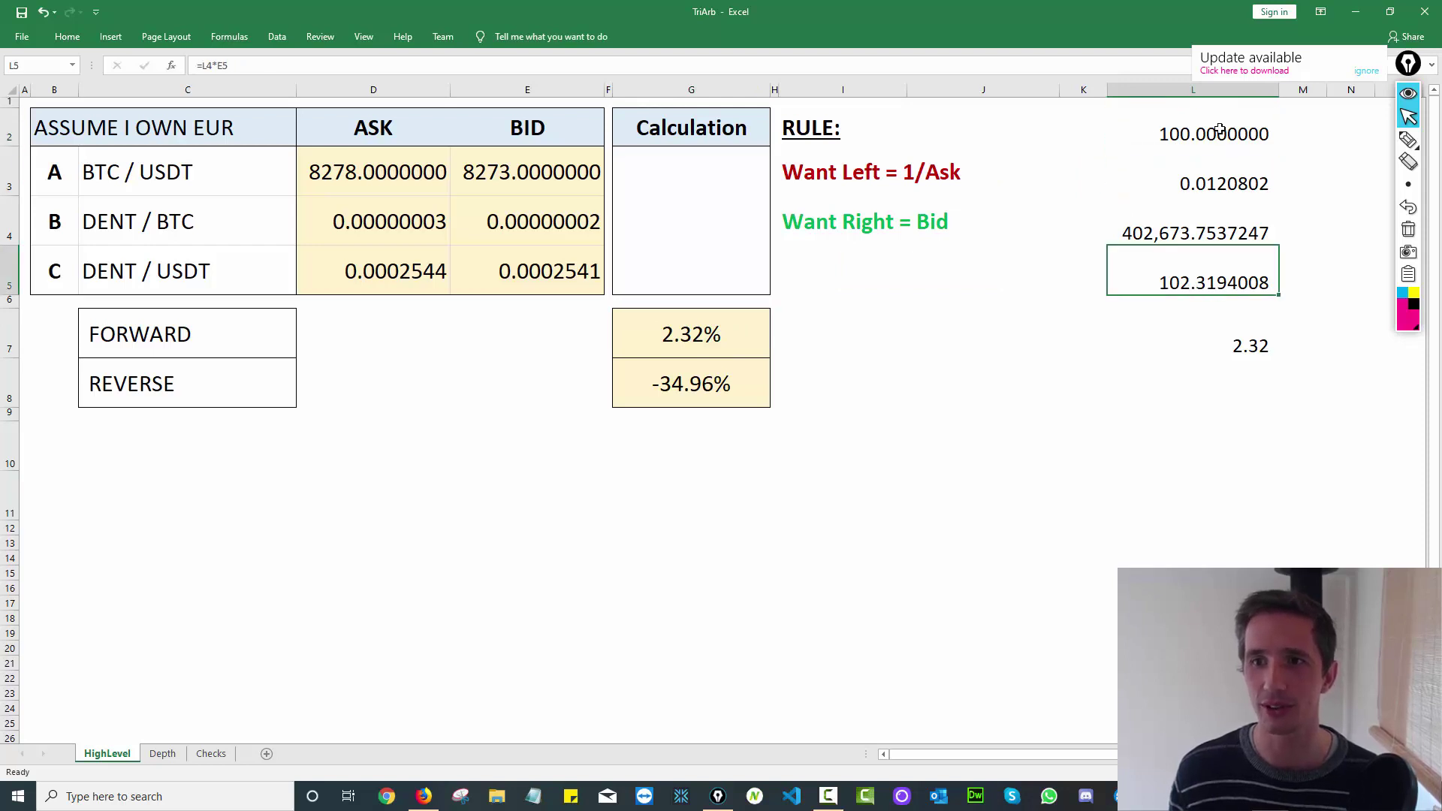
click(1217, 126)
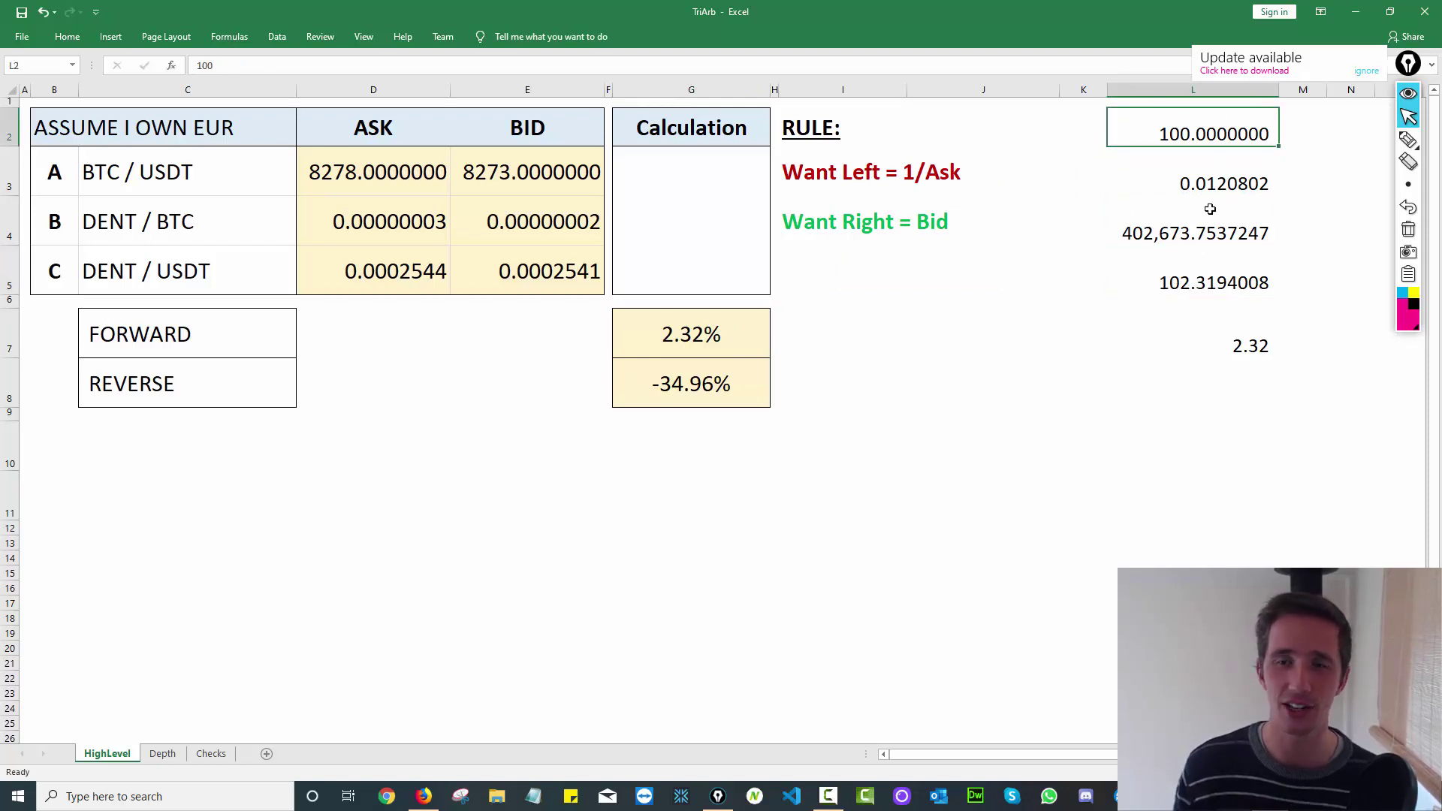
click(736, 331)
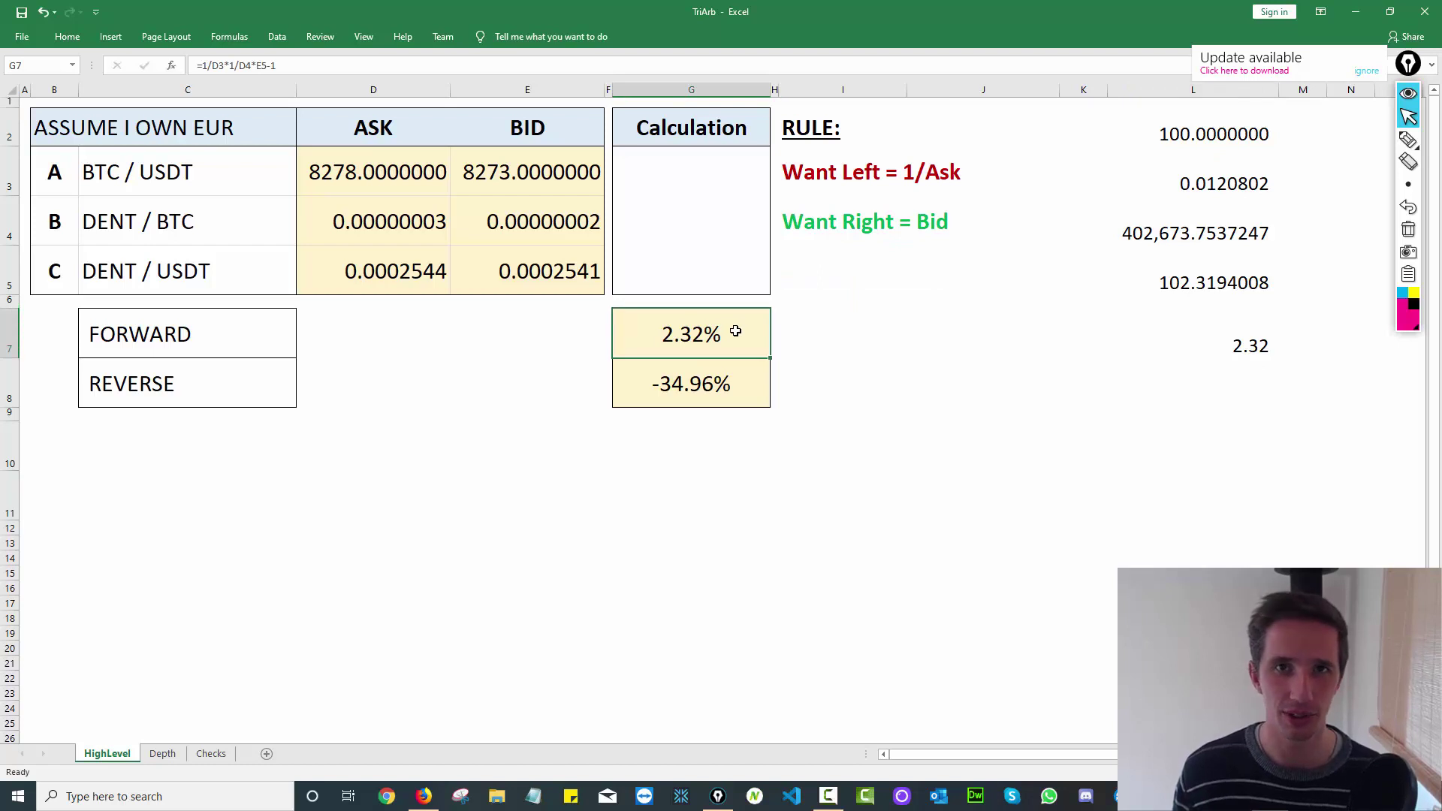
Step: Inspect the -34.96% reverse return formula in G8 without changing it
click(734, 376)
key(F2)
key(Escape)
click(132, 391)
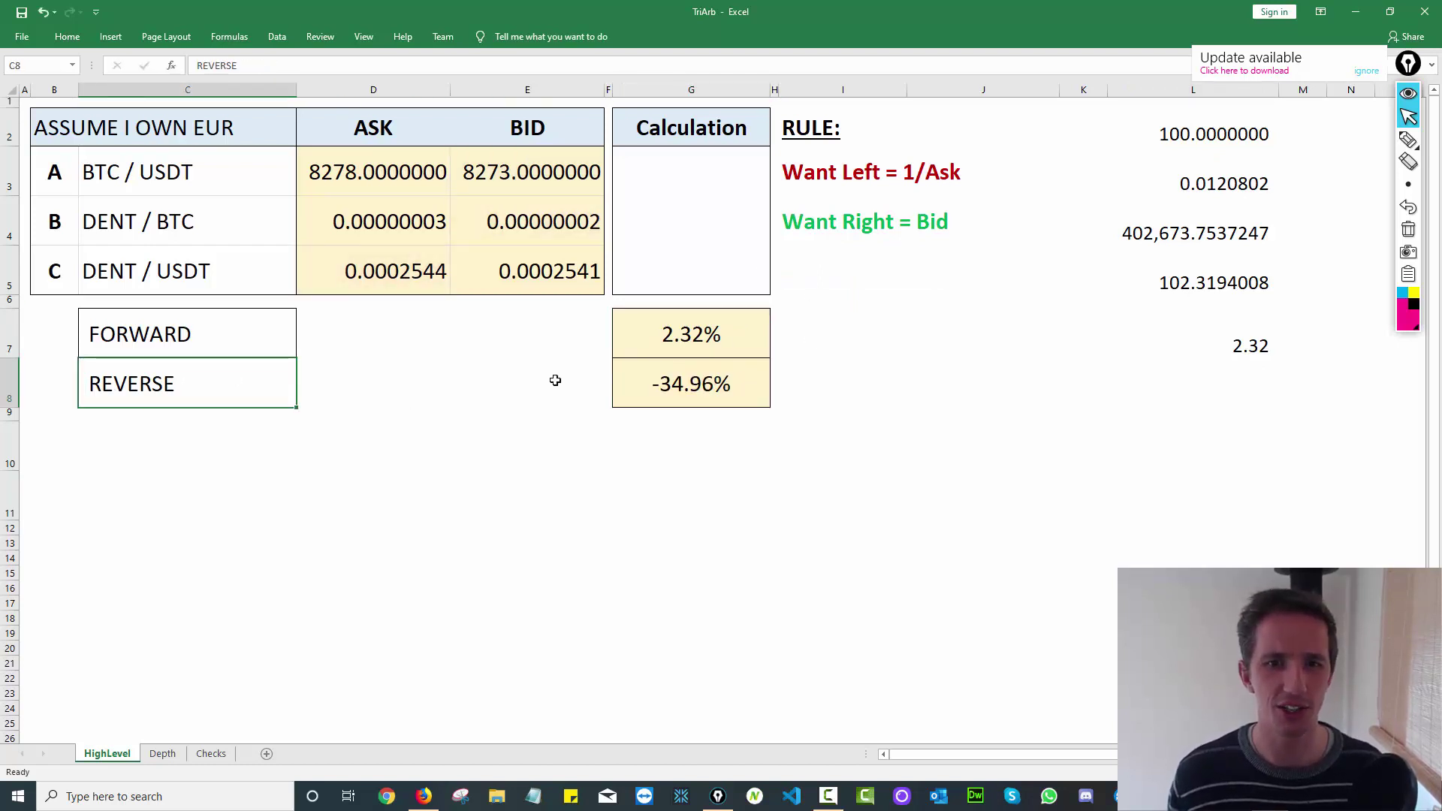
key(Up)
key(Up)
key(Up)
key(Up)
key(Up)
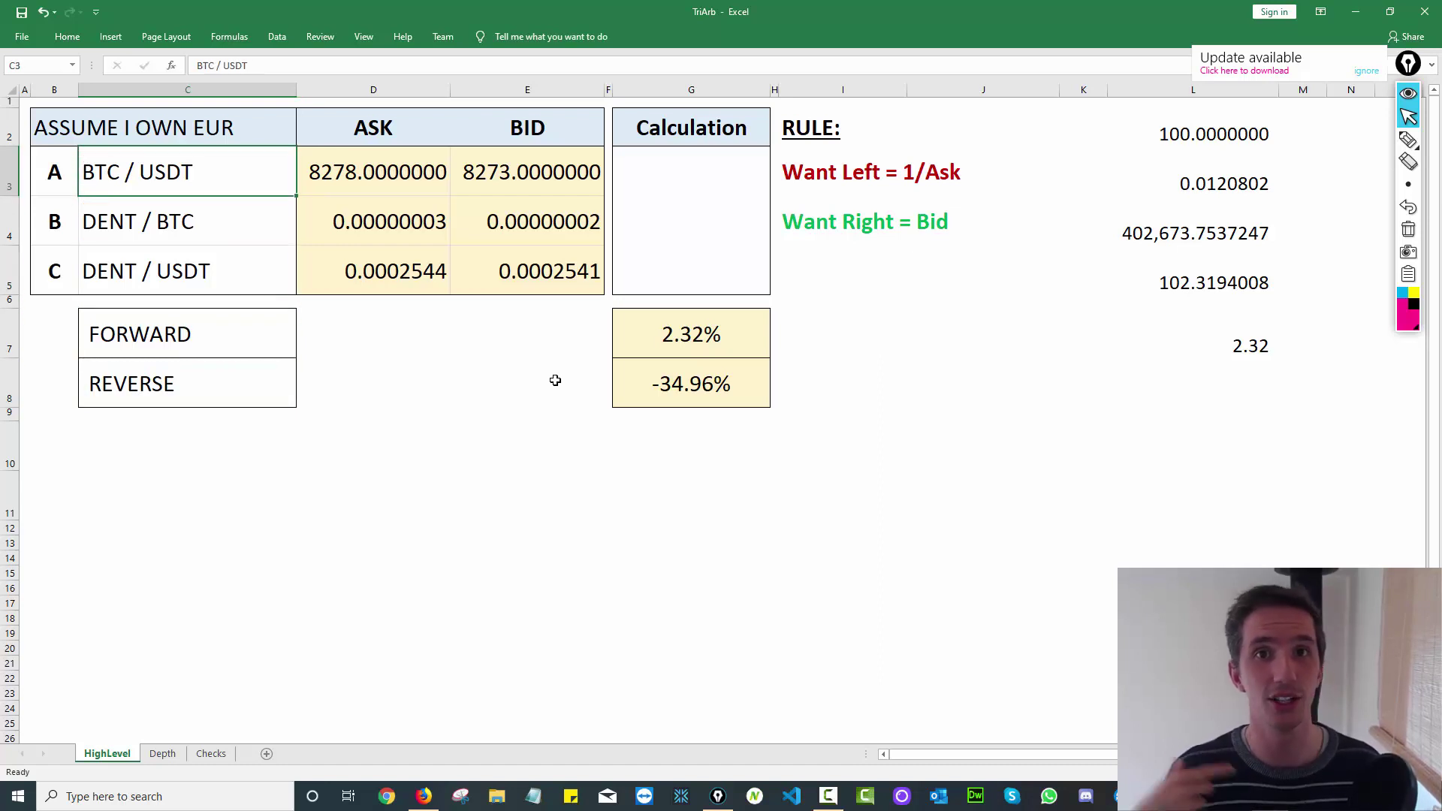
Step: Replace G8 with =E3*1/D5*E4 using the BTC/USDT bid, DENT/USDT ask and DENT/BTC bid
click(638, 376)
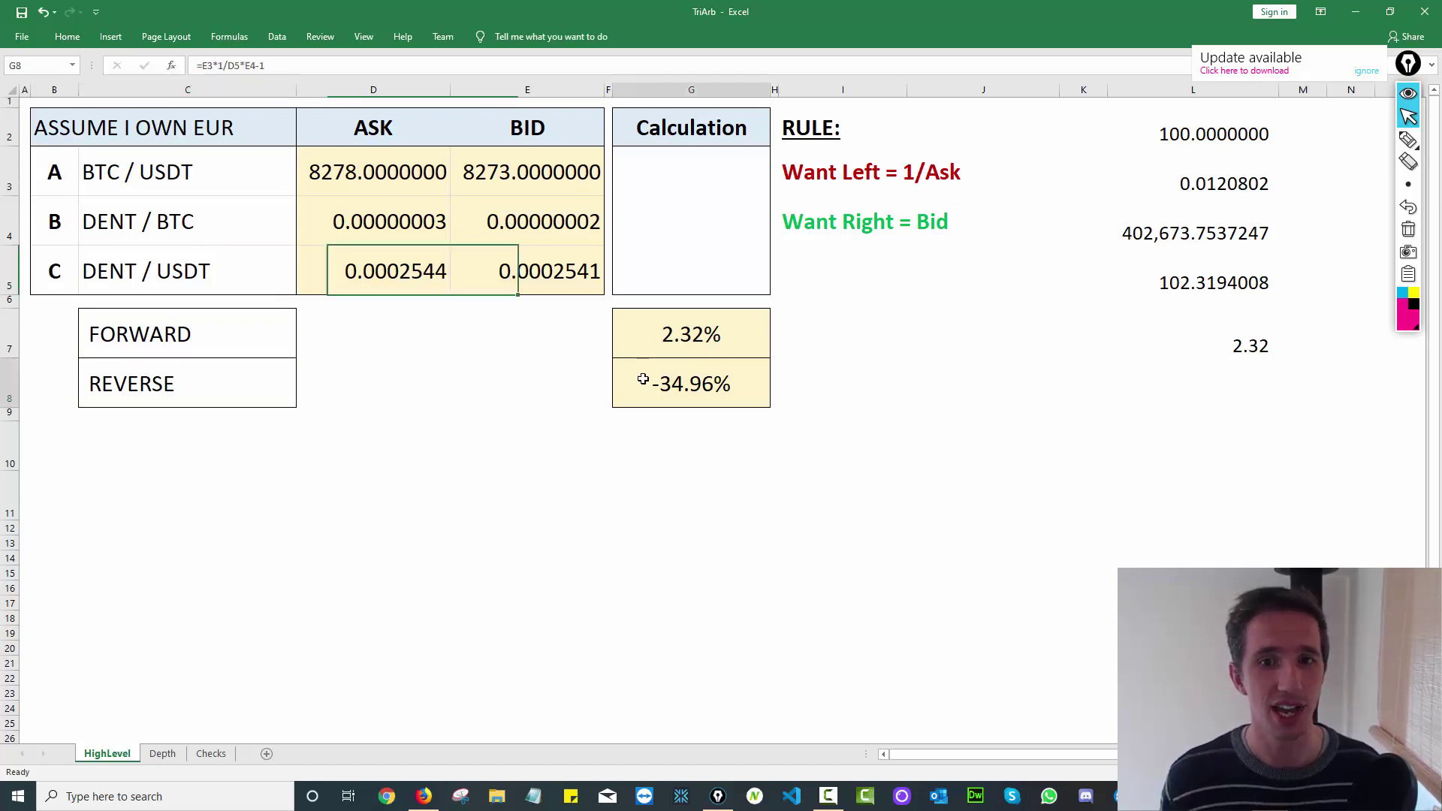
key(Delete)
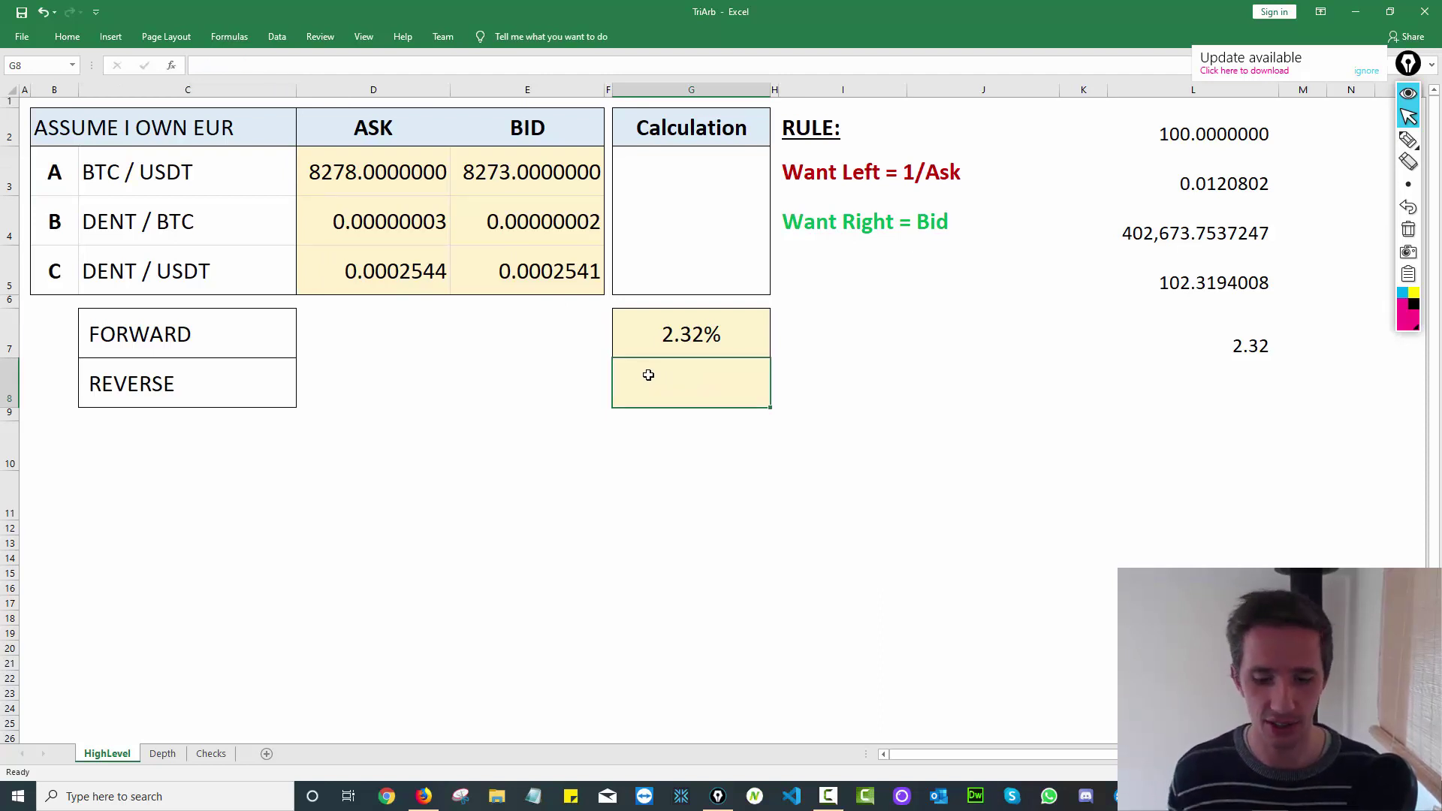
text(=)
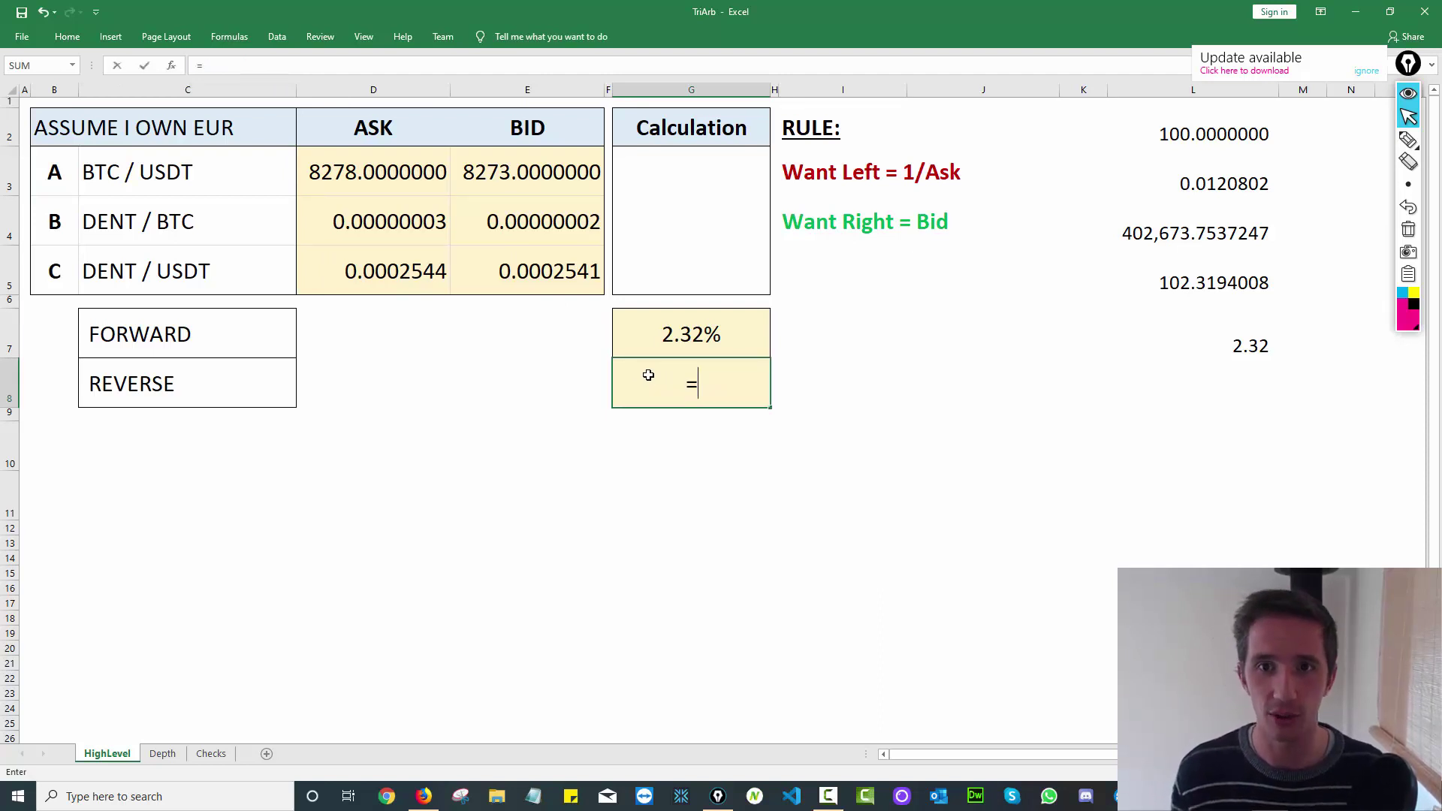
click(487, 171)
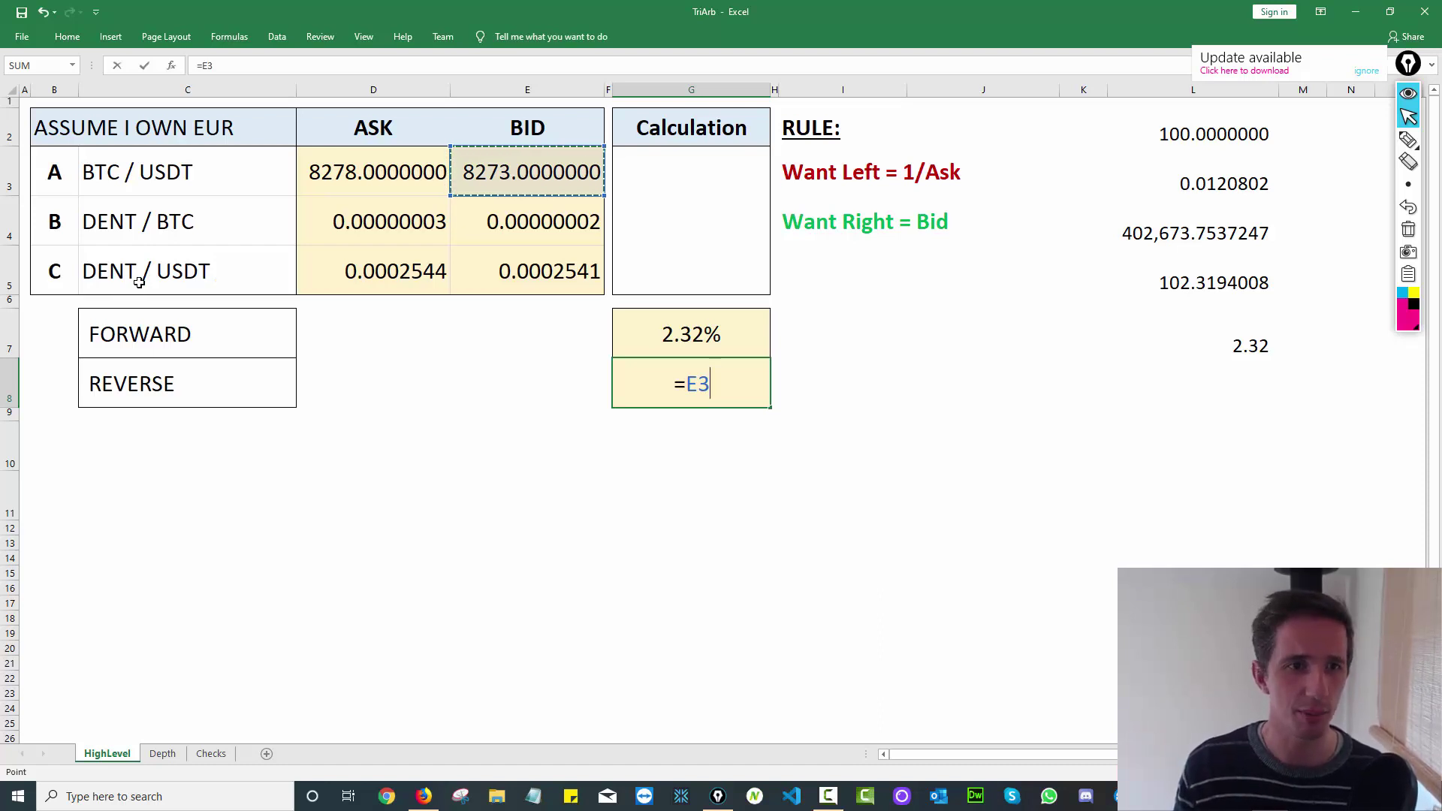
text(*1/)
click(387, 275)
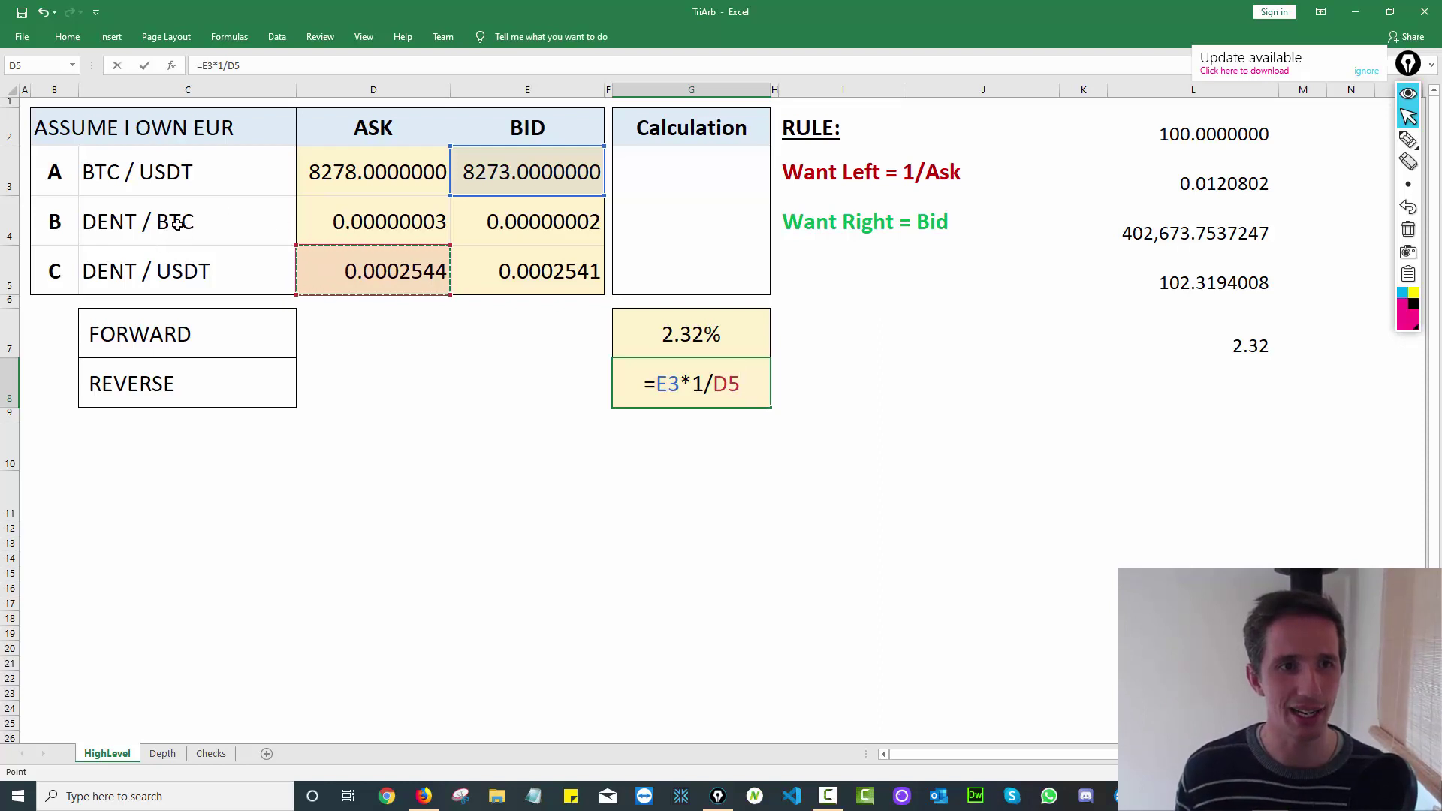
text(*)
click(543, 231)
key(Return)
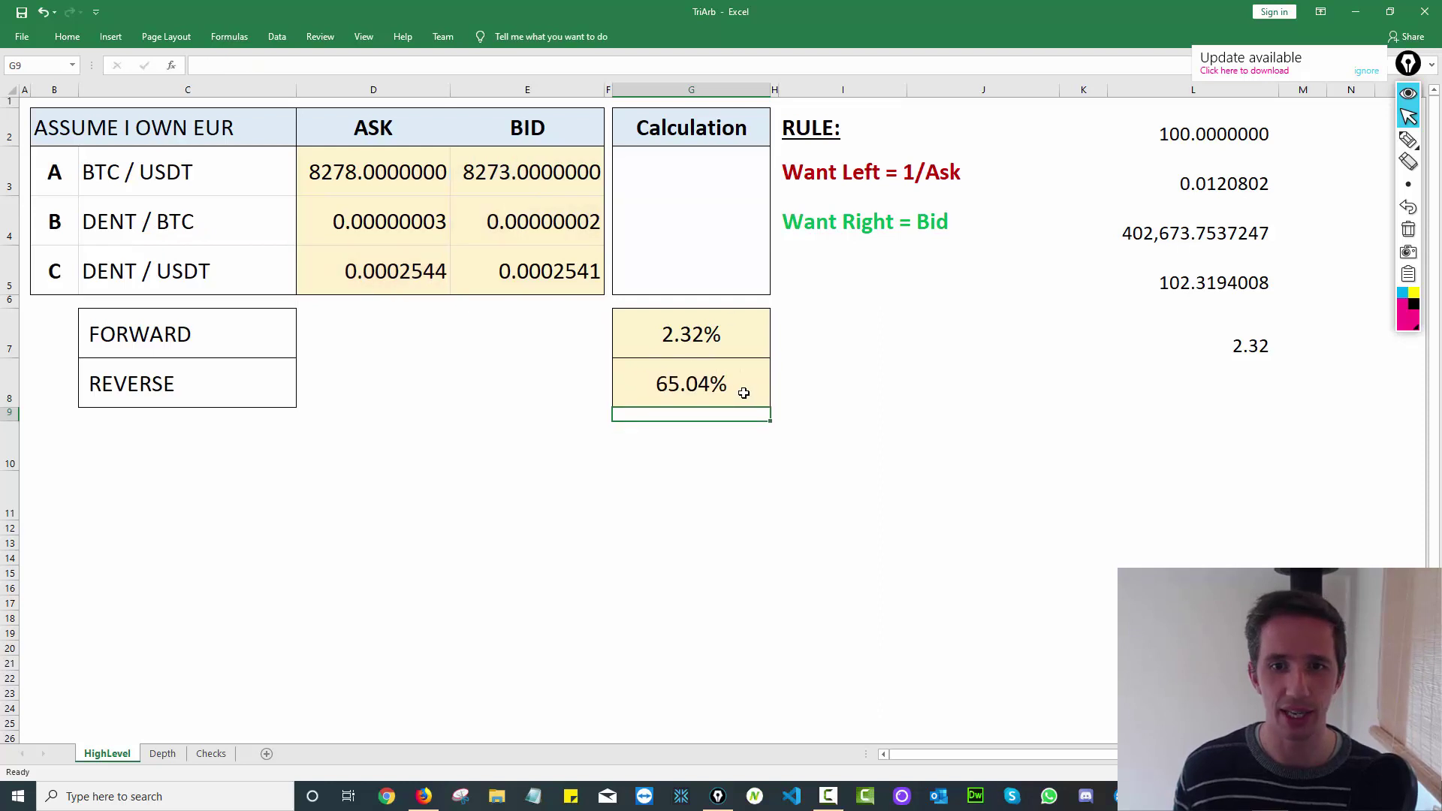
Step: Append -1 to the G8 formula so the reverse return shows -34.96%
double_click(744, 389)
text(-1)
key(Return)
click(744, 390)
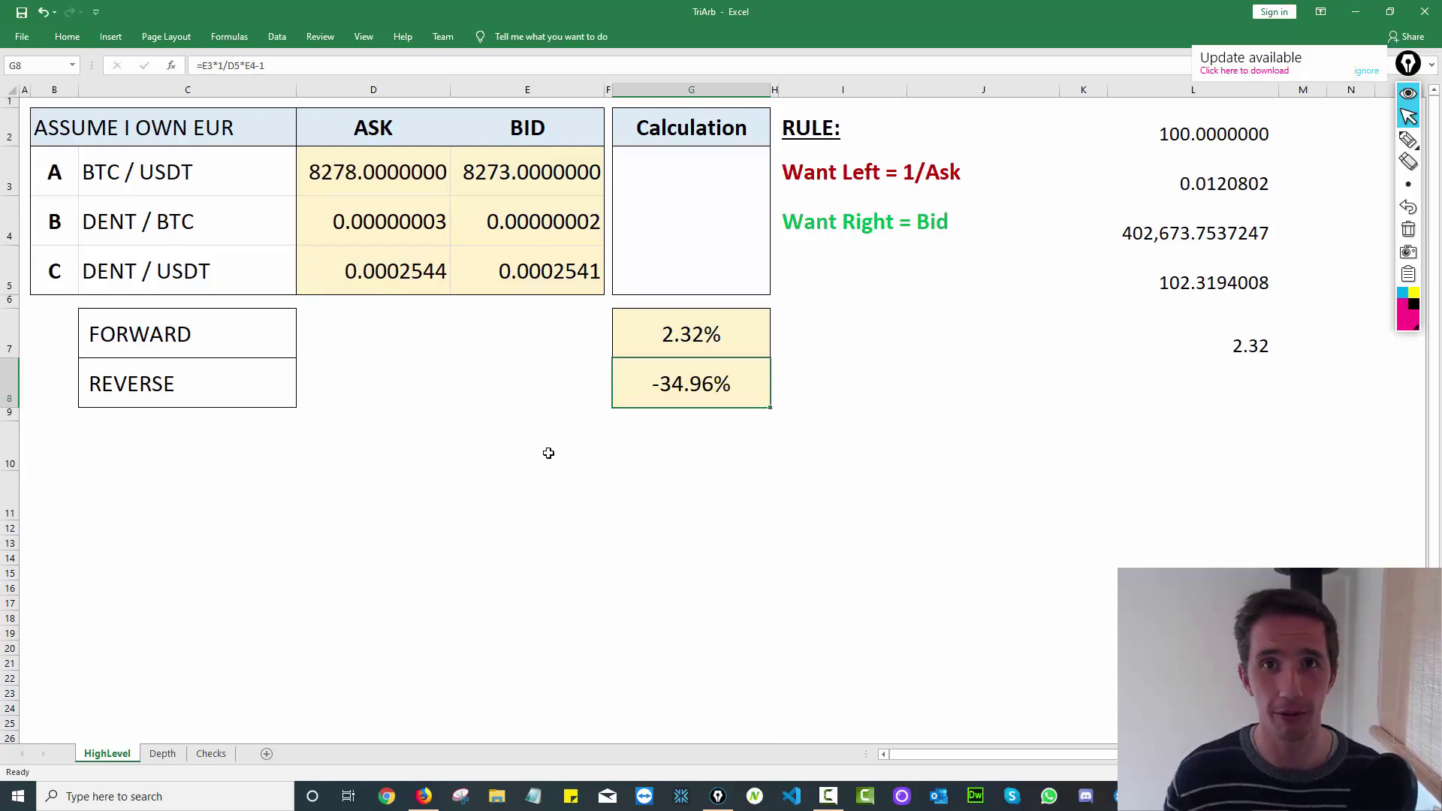
Step: Glance at the triScan arbitrage results in Firefox, then open the workbook's Checks sheet
click(424, 796)
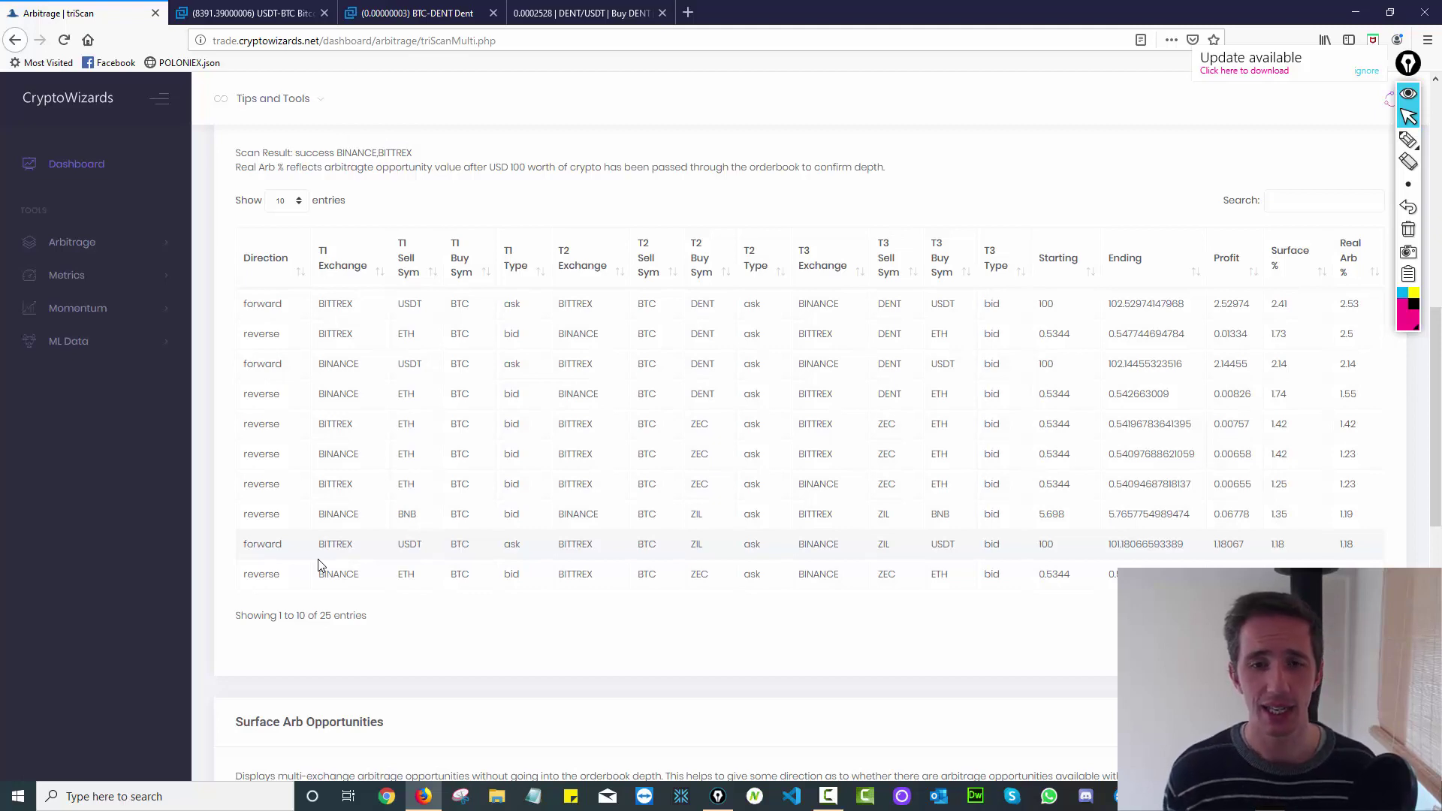
key(alt+Tab)
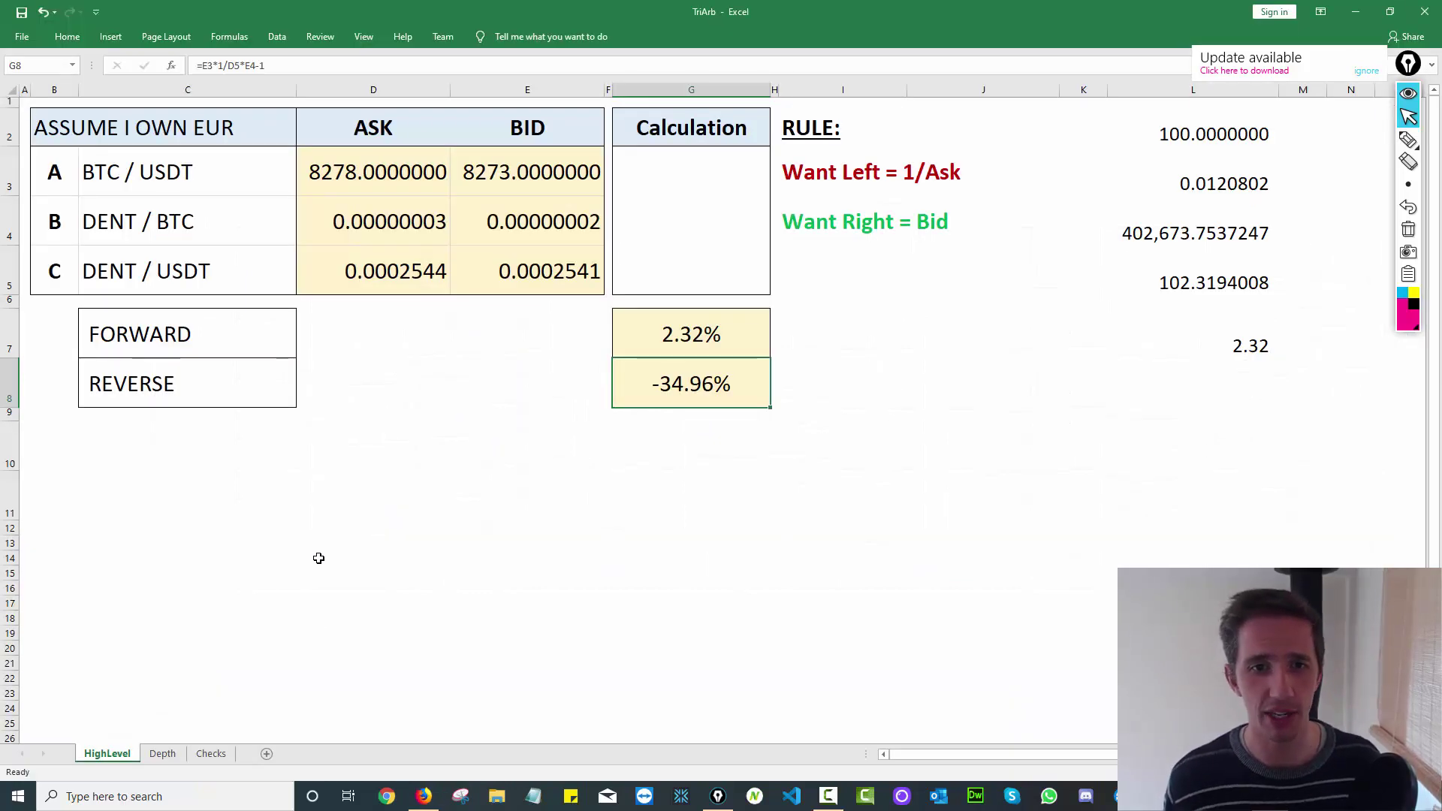
click(222, 754)
Step: Go over the Checks list and Depth order books, then bring up the triScan results table
click(220, 582)
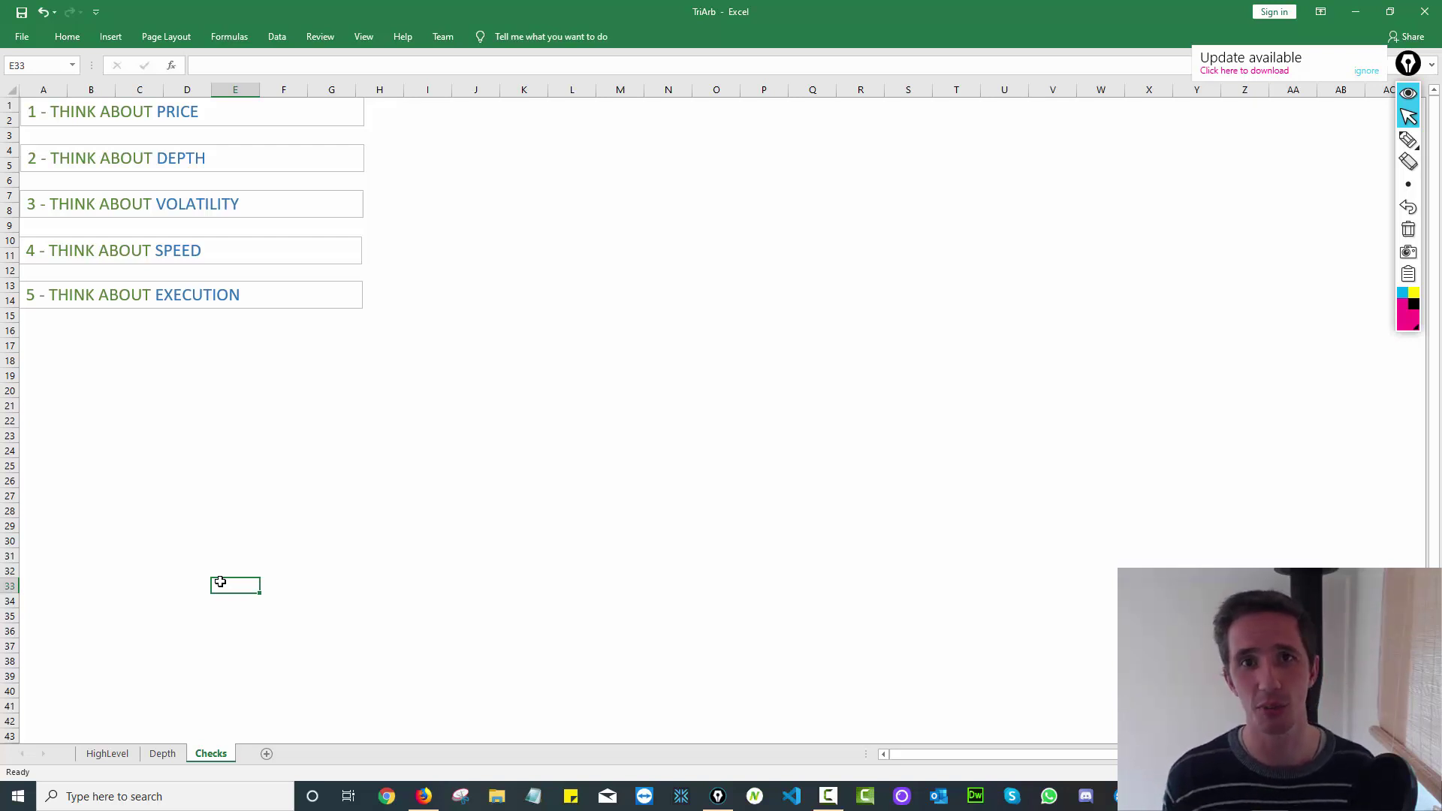
click(94, 335)
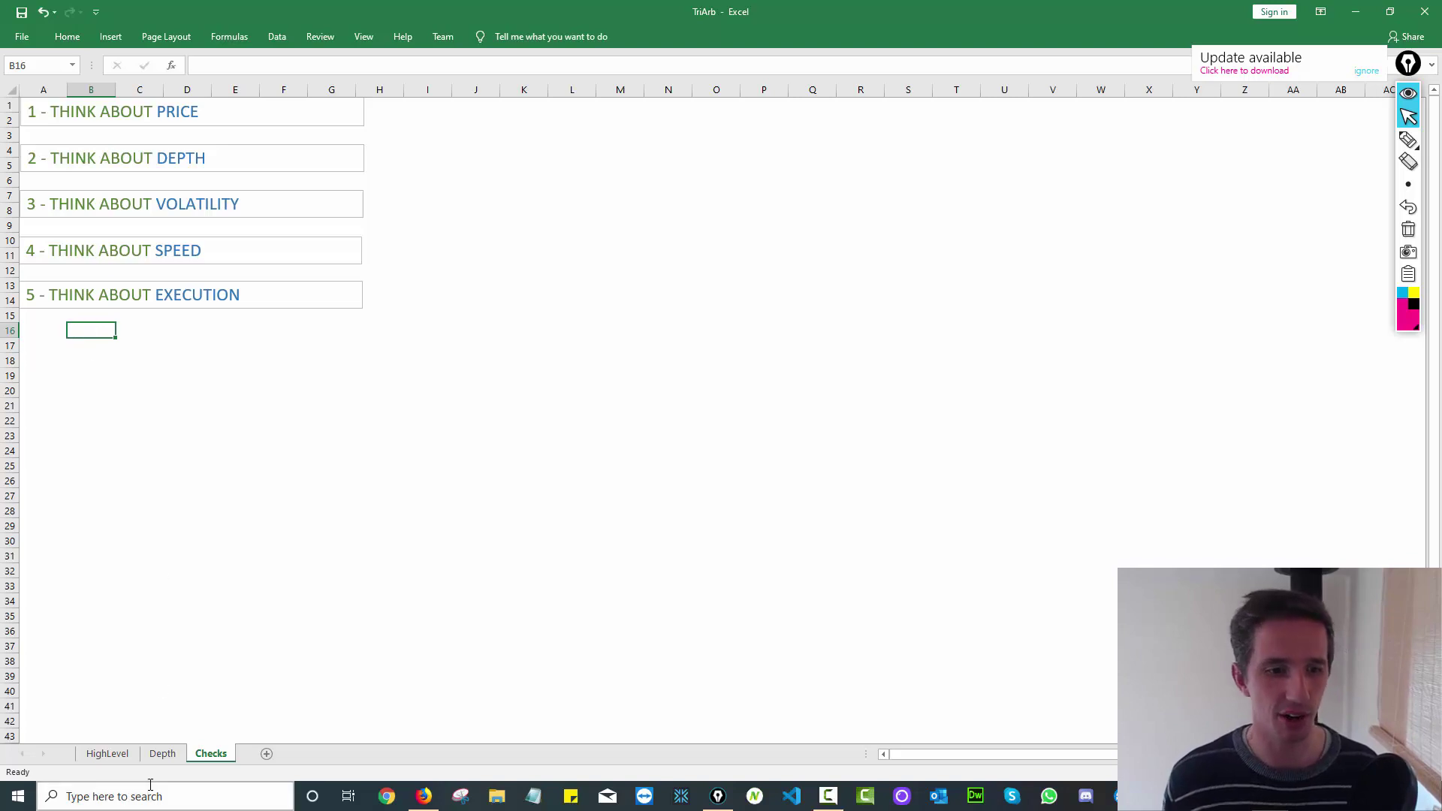
click(163, 753)
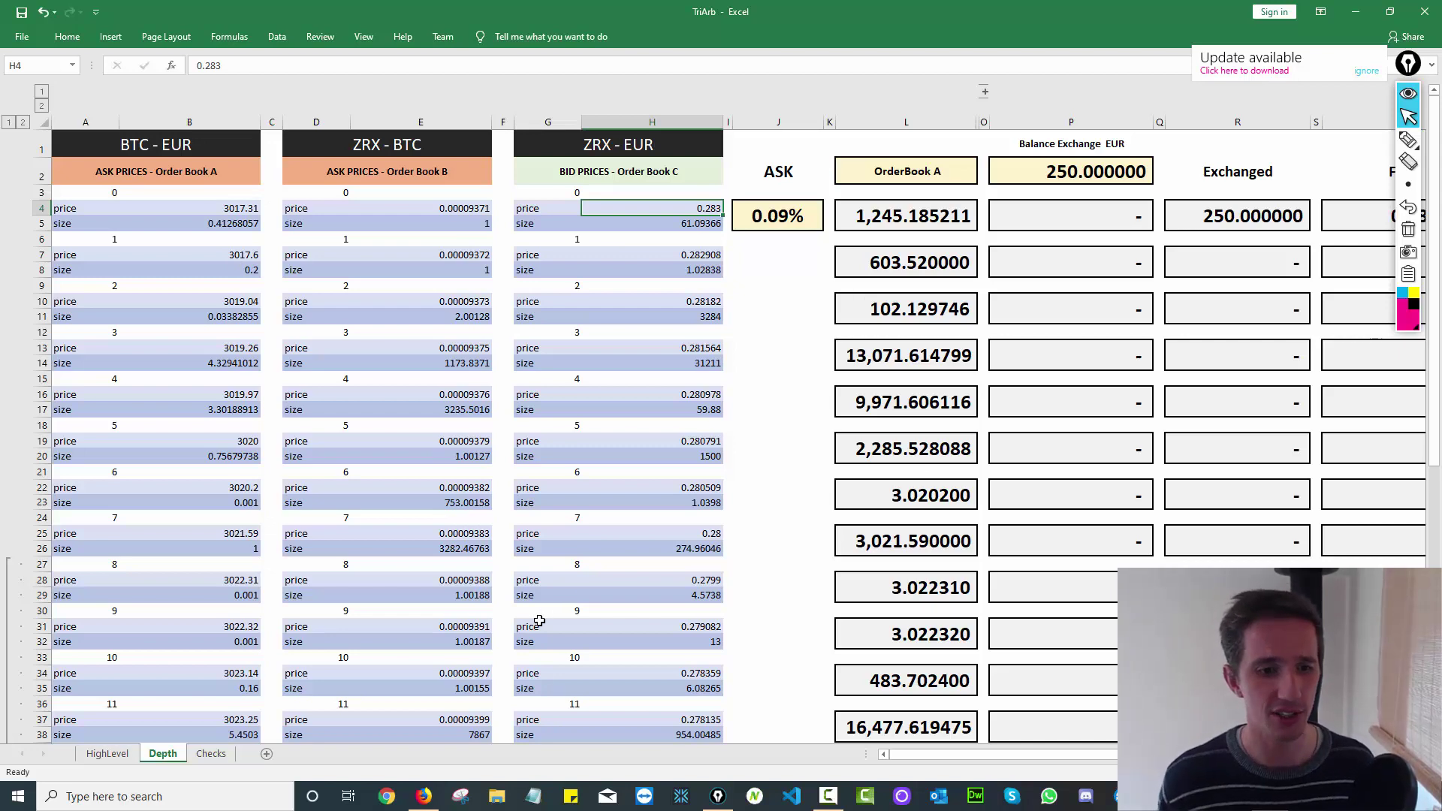
click(211, 753)
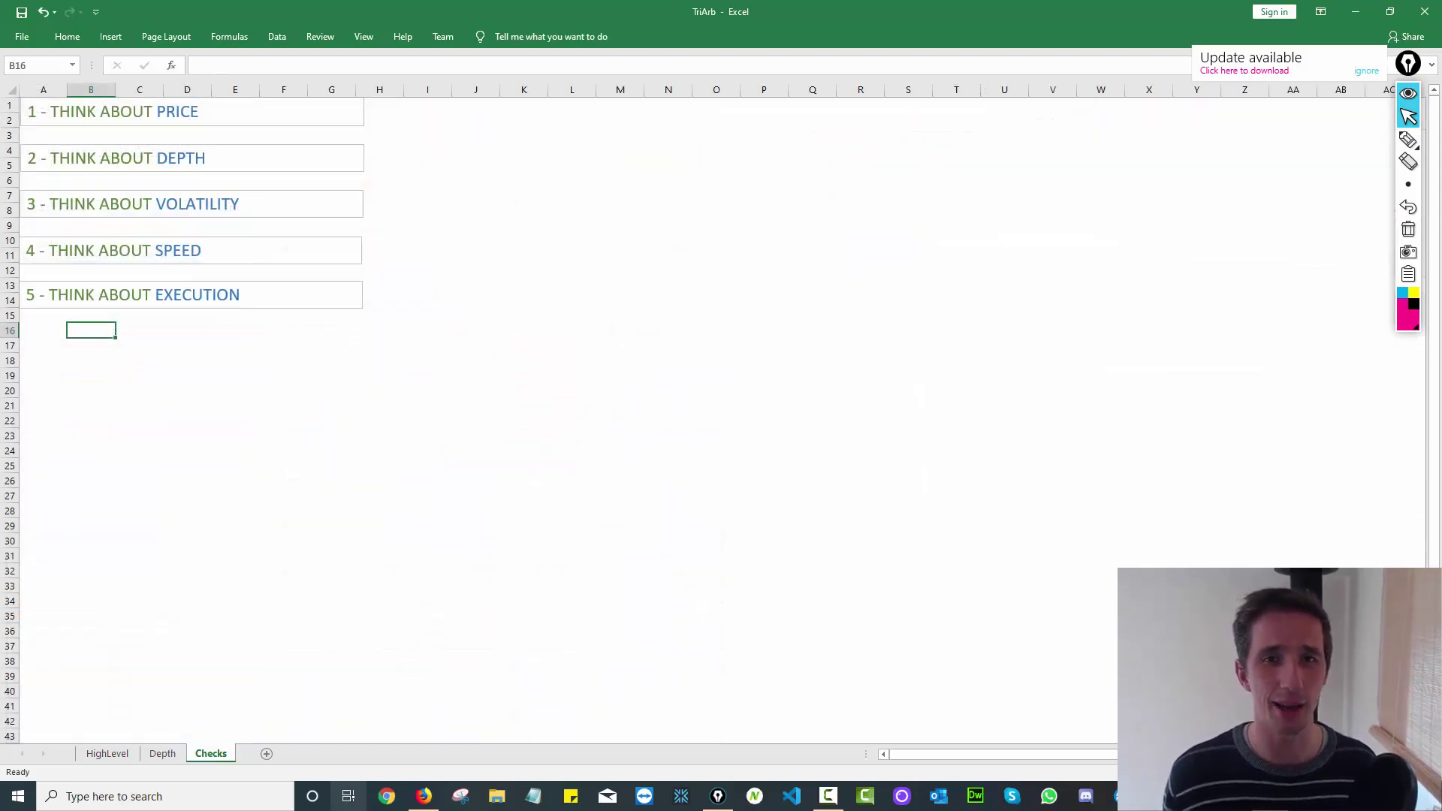
click(424, 796)
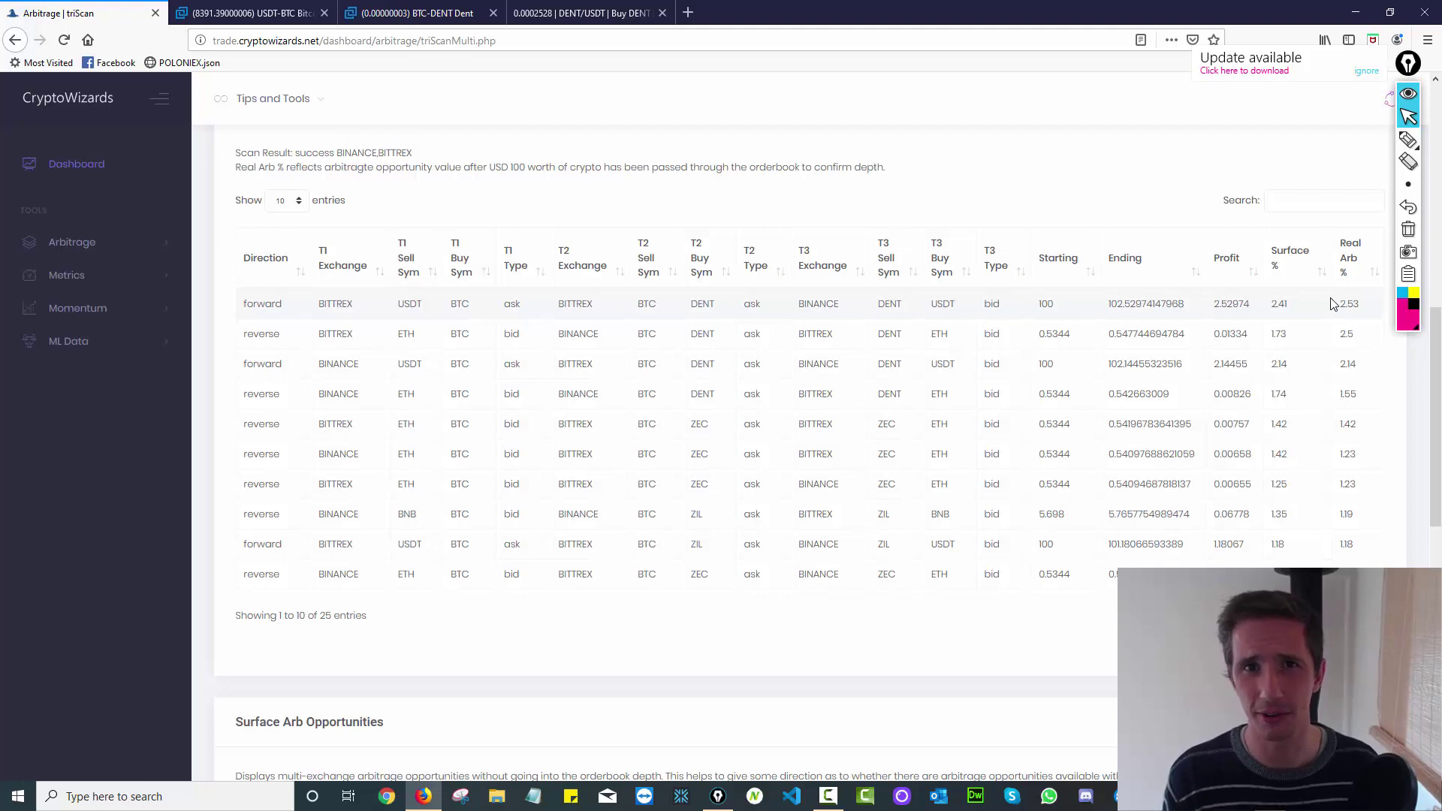
Step: Check triScan's exchange selection, leaving BINANCE chosen, then go back to Excel's Checks sheet
scroll(1111, 353, up, 6)
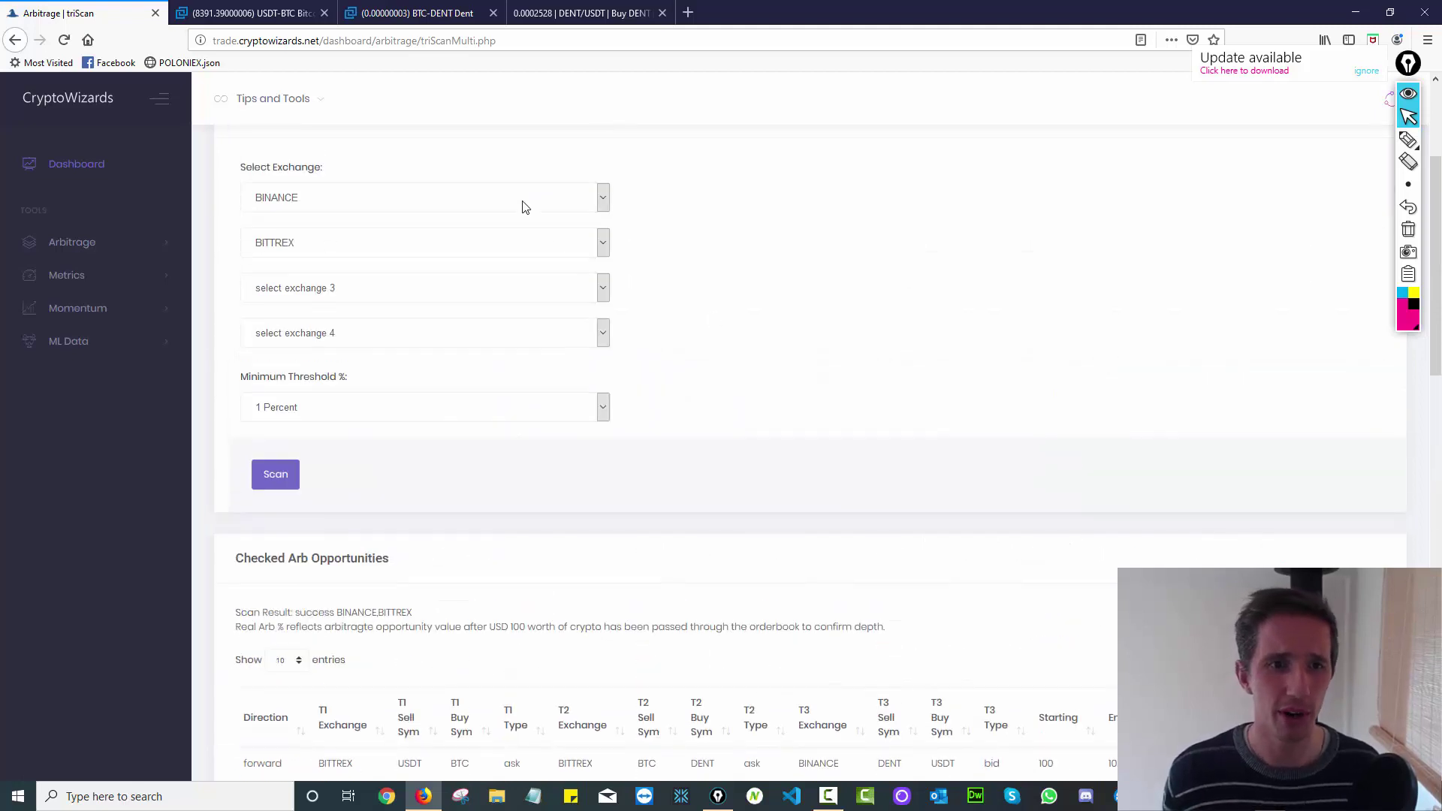
click(525, 206)
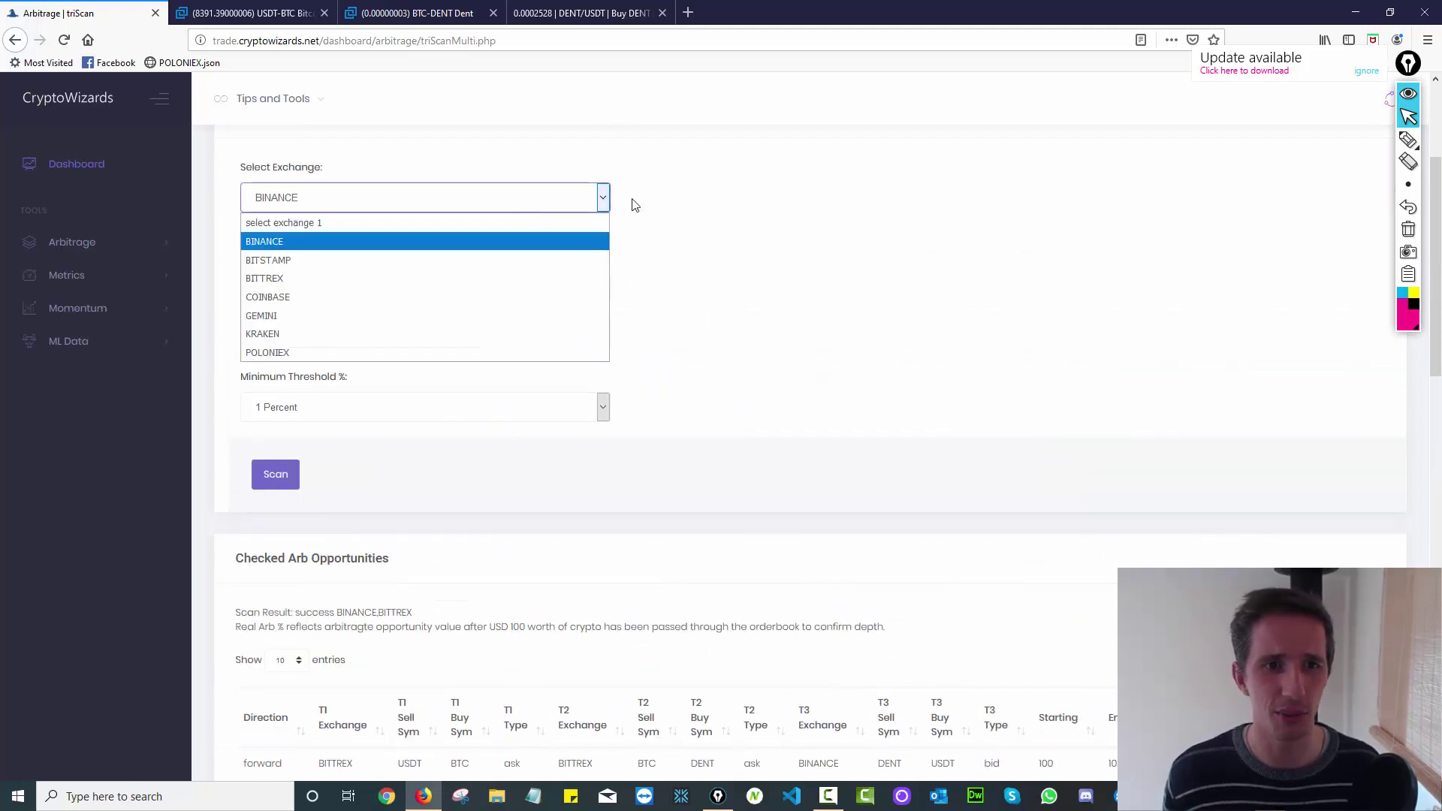
click(495, 367)
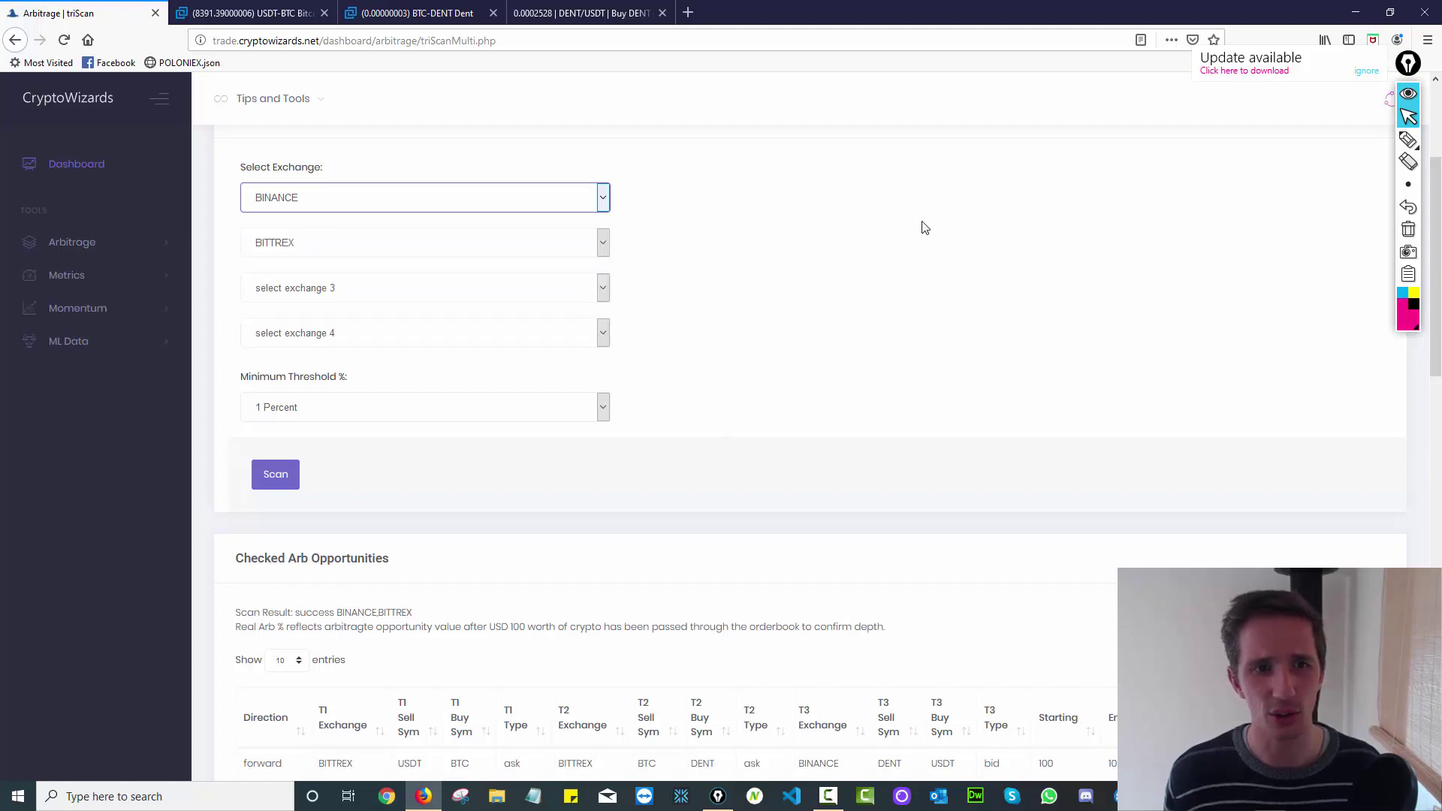
scroll(924, 225, down, 6)
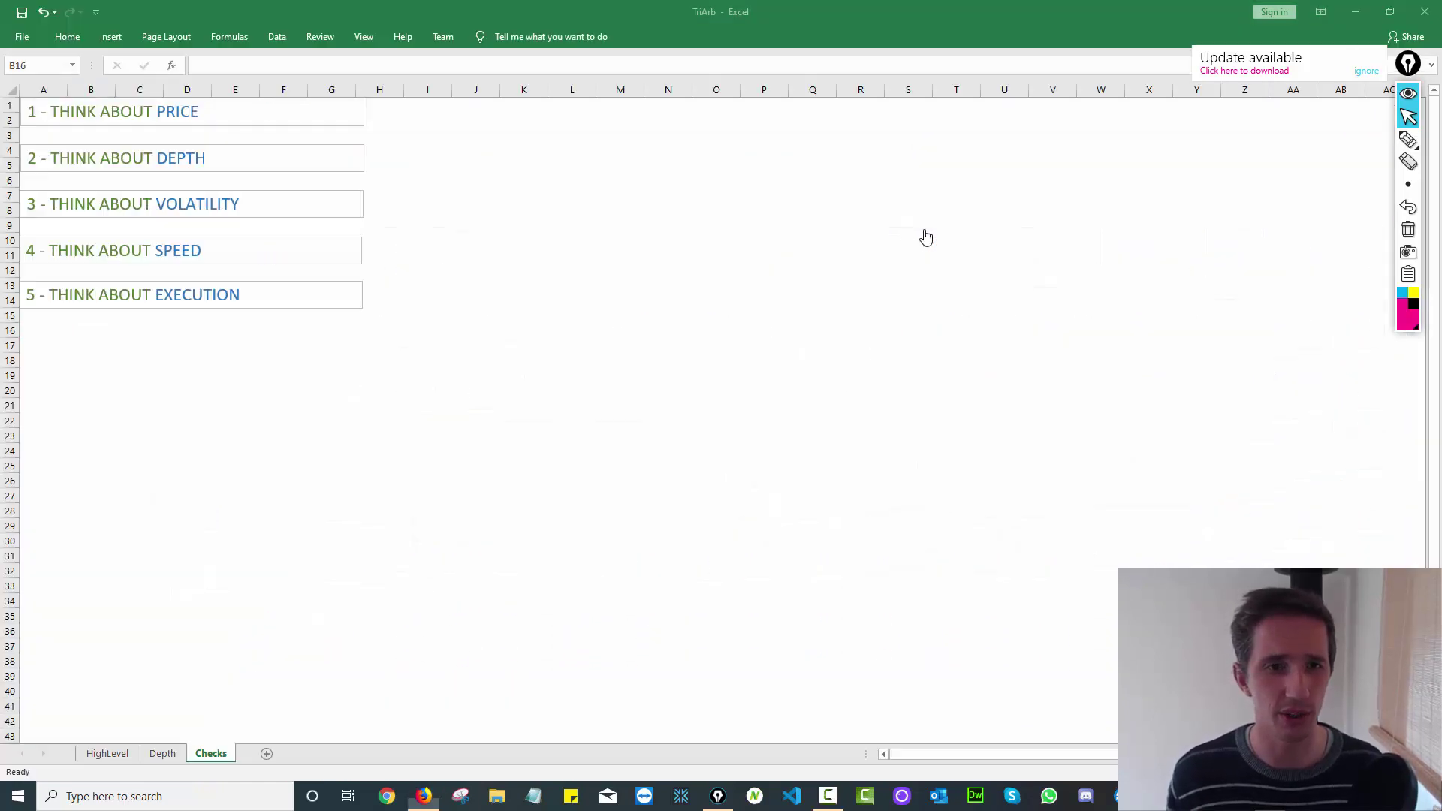
key(alt+Tab)
click(500, 197)
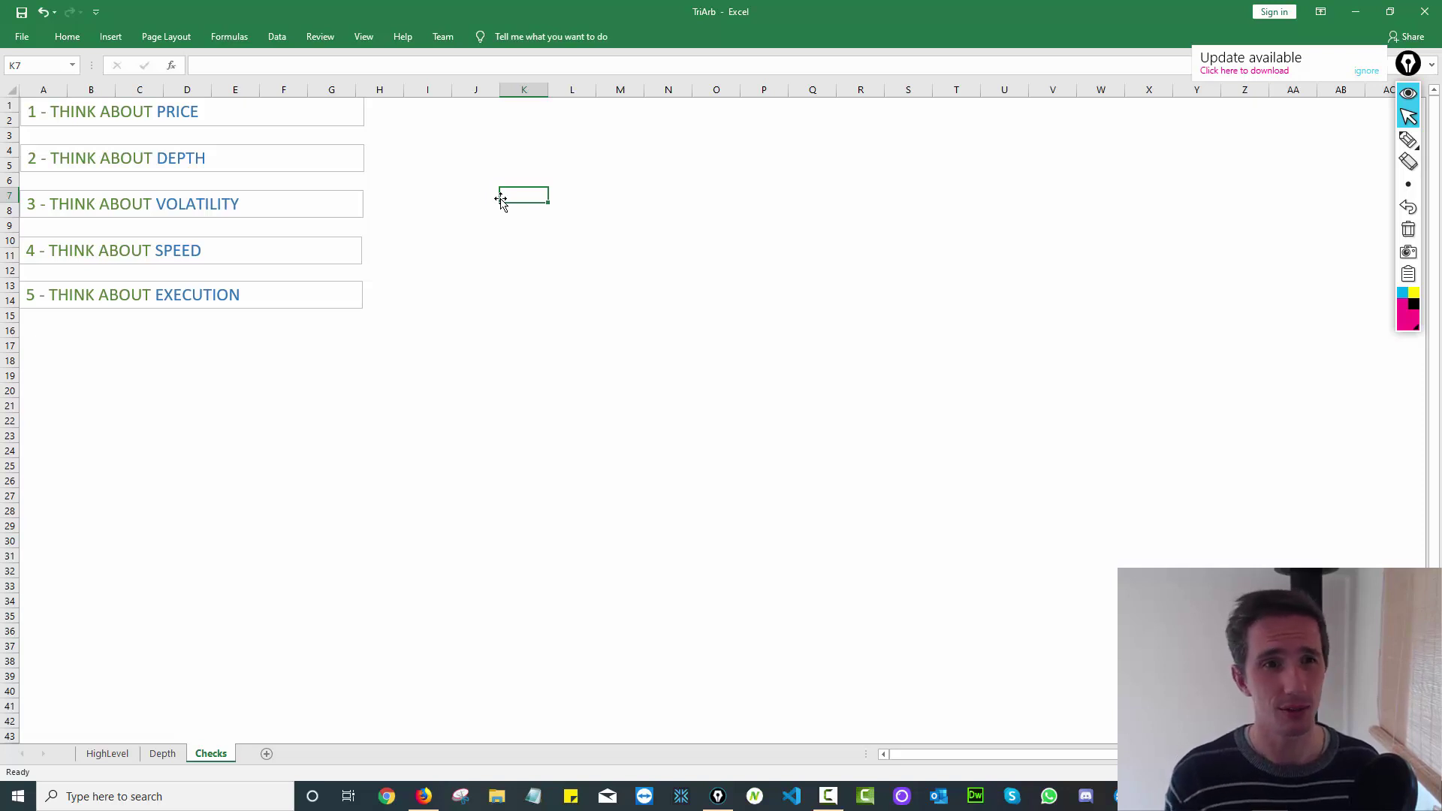
click(381, 257)
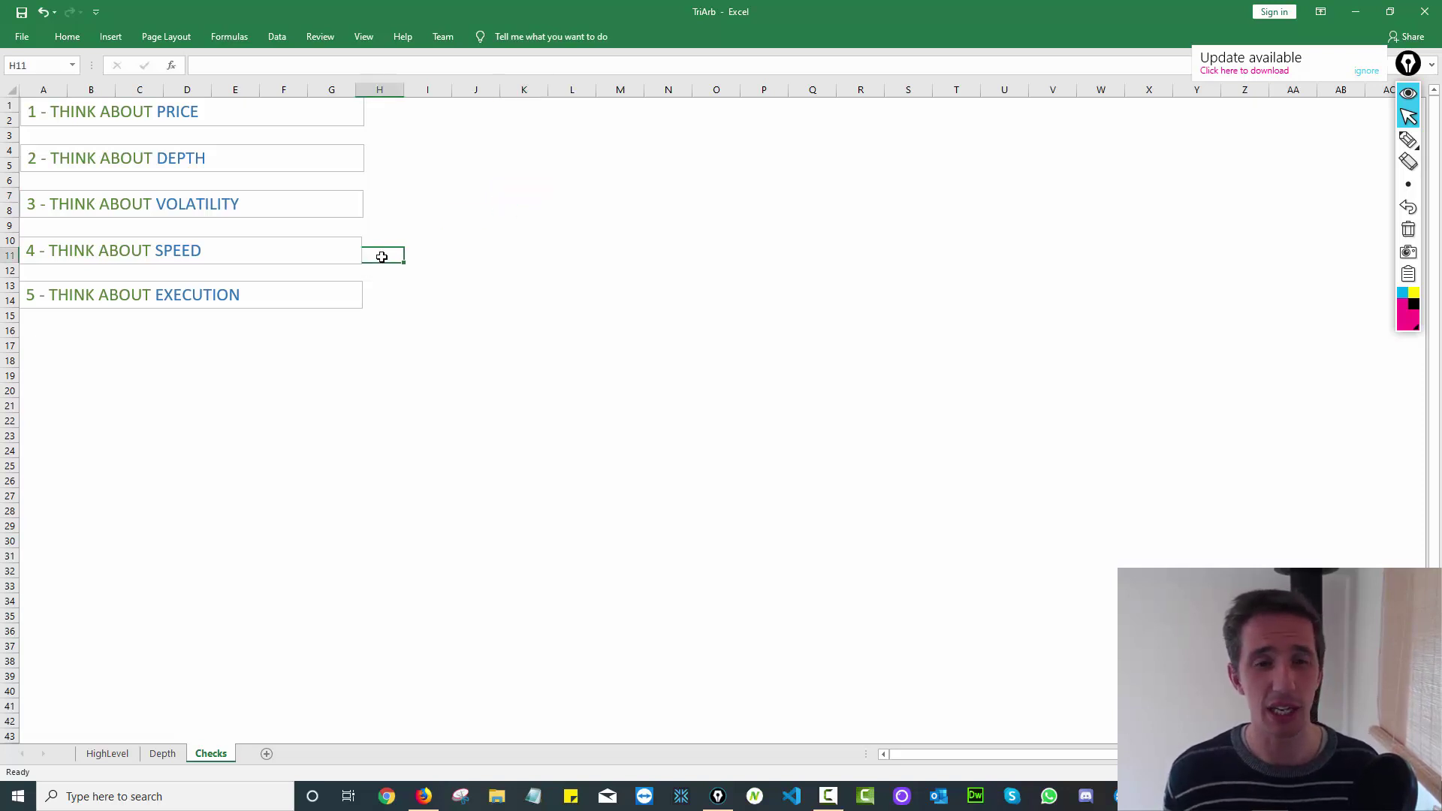
key(Right)
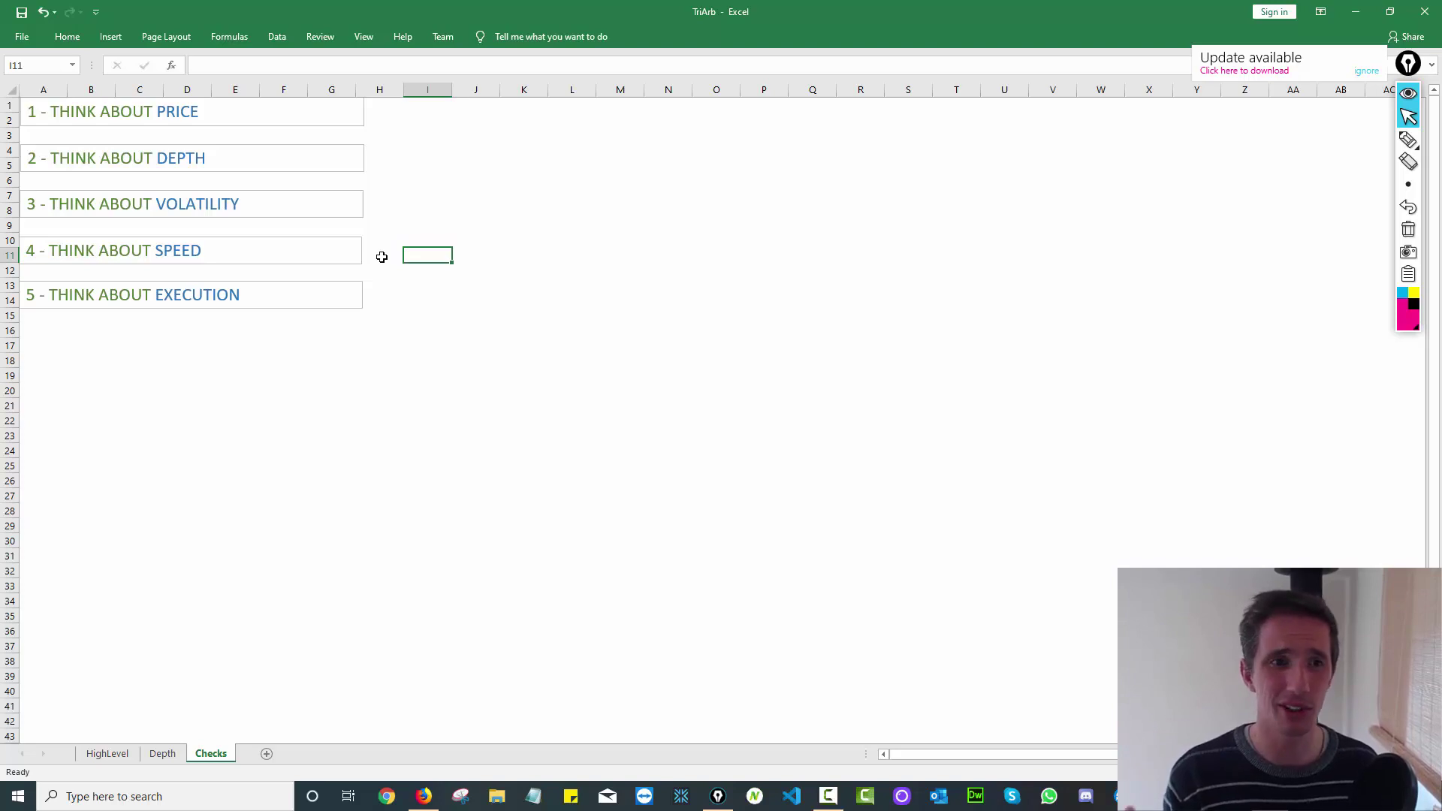
Step: Review the BINANCE and BITTREX scan results and exchange choices in triScan, leaving them unchanged
click(423, 796)
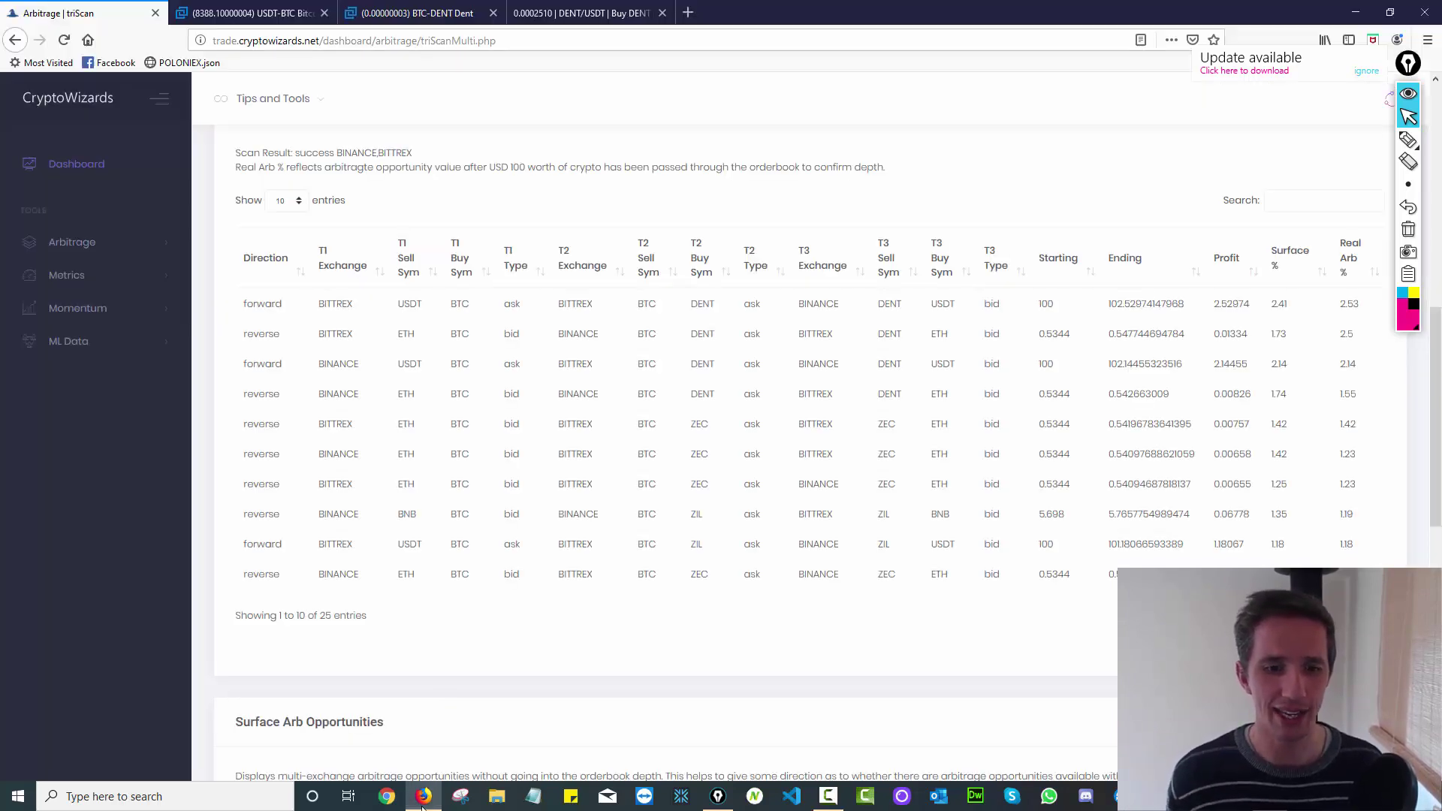
scroll(443, 545, up, 2)
scroll(441, 546, up, 6)
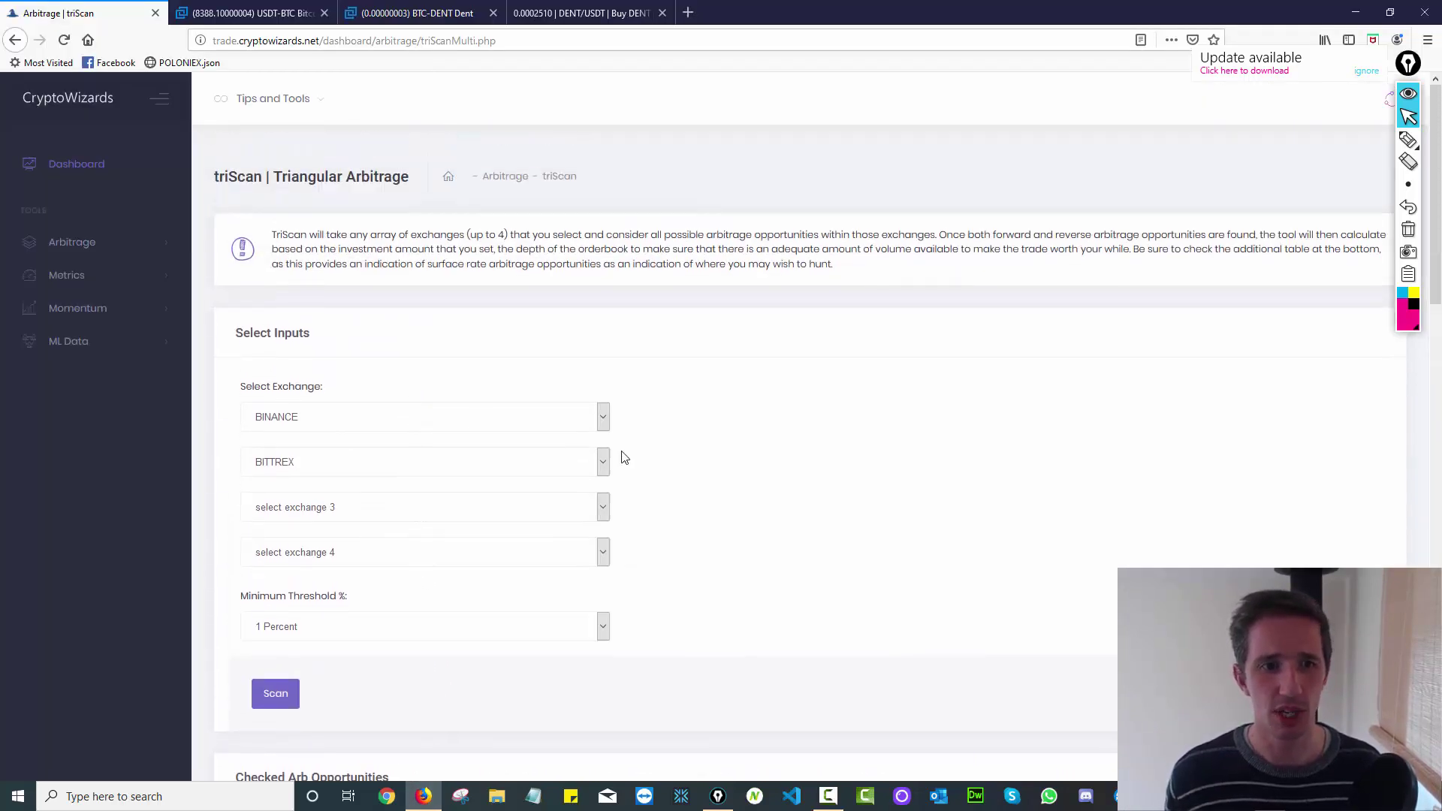
click(552, 509)
click(552, 509)
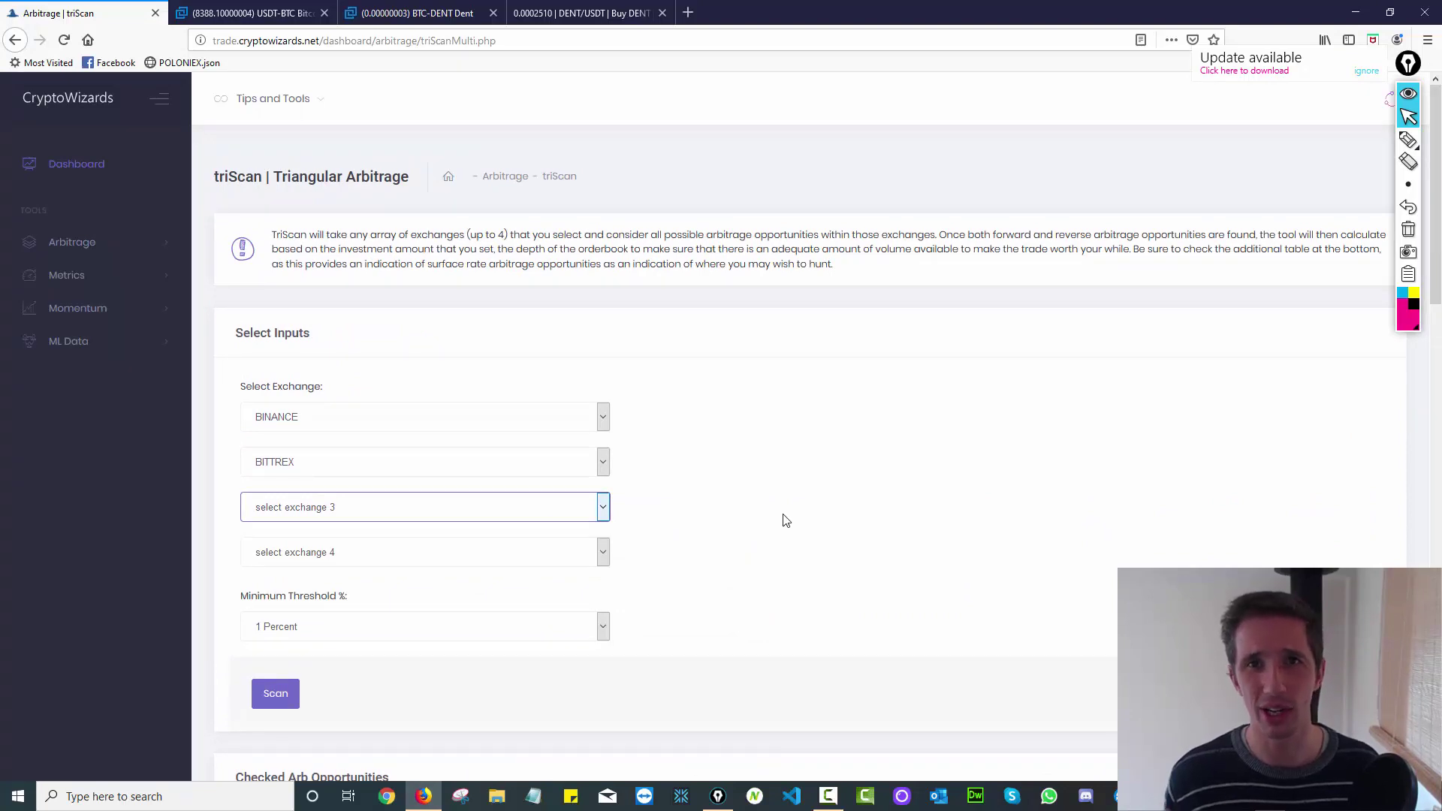
scroll(786, 521, down, 3)
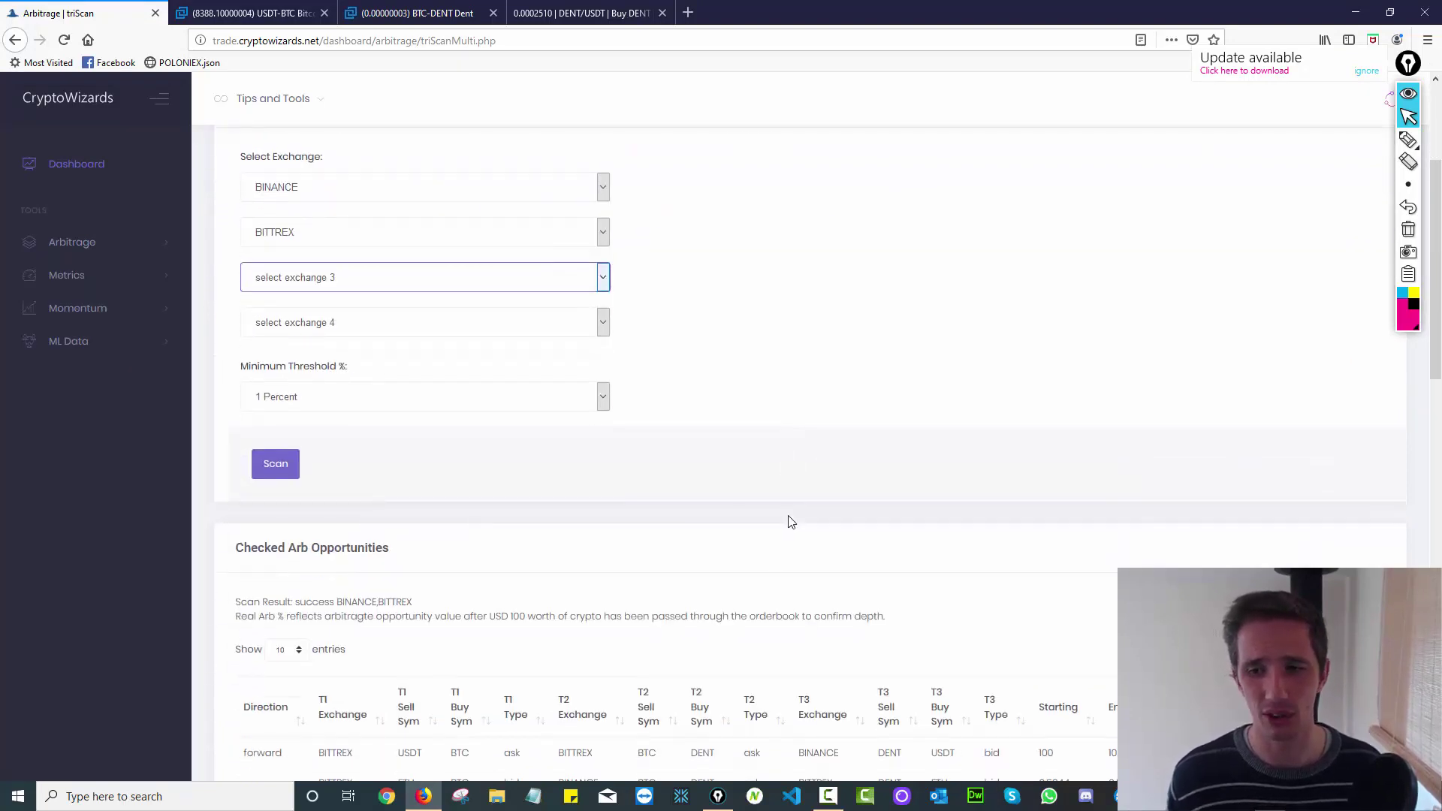
scroll(792, 522, down, 3)
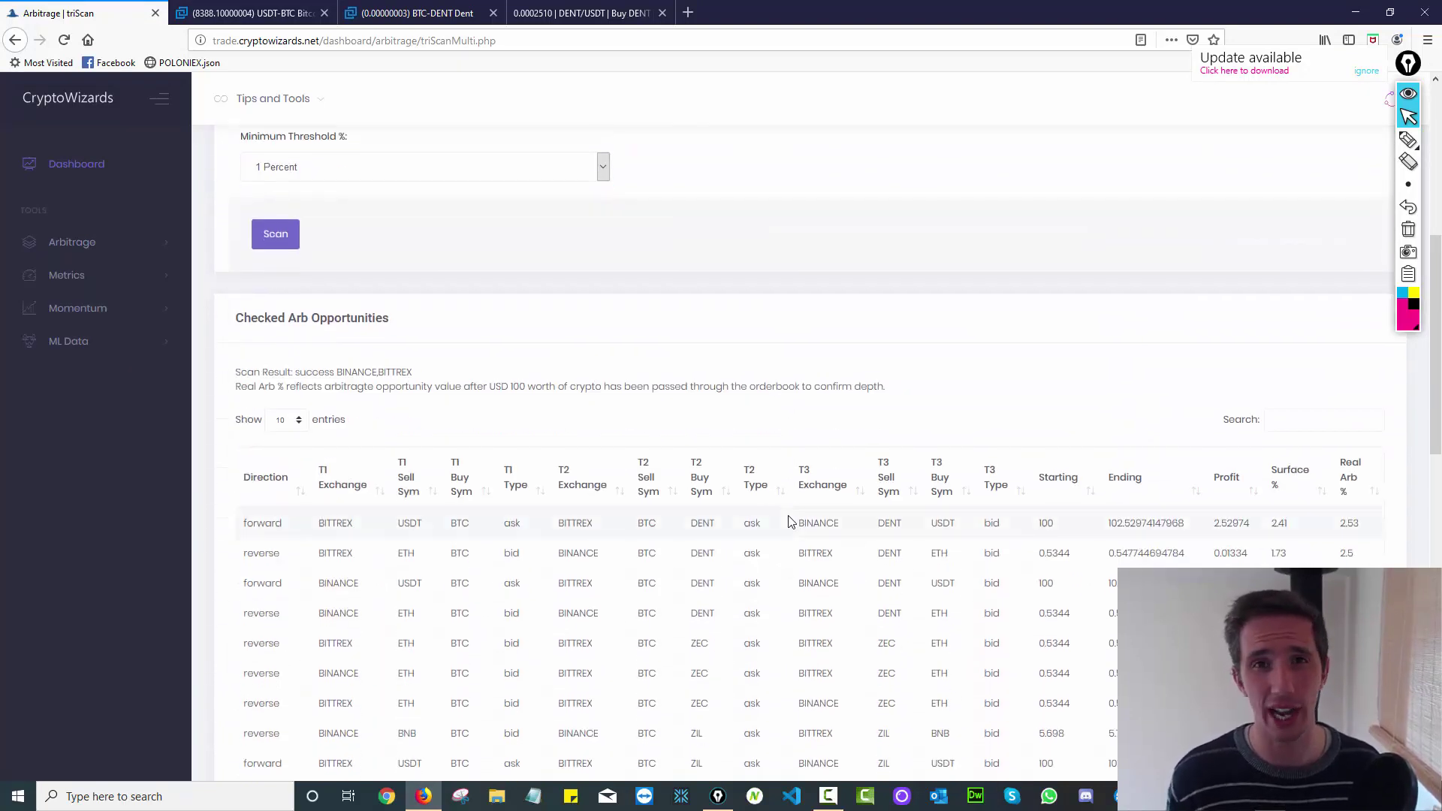
Step: After a brief look at the workbook, reload the triScan page for a fresh scan
key(alt+Tab)
click(270, 331)
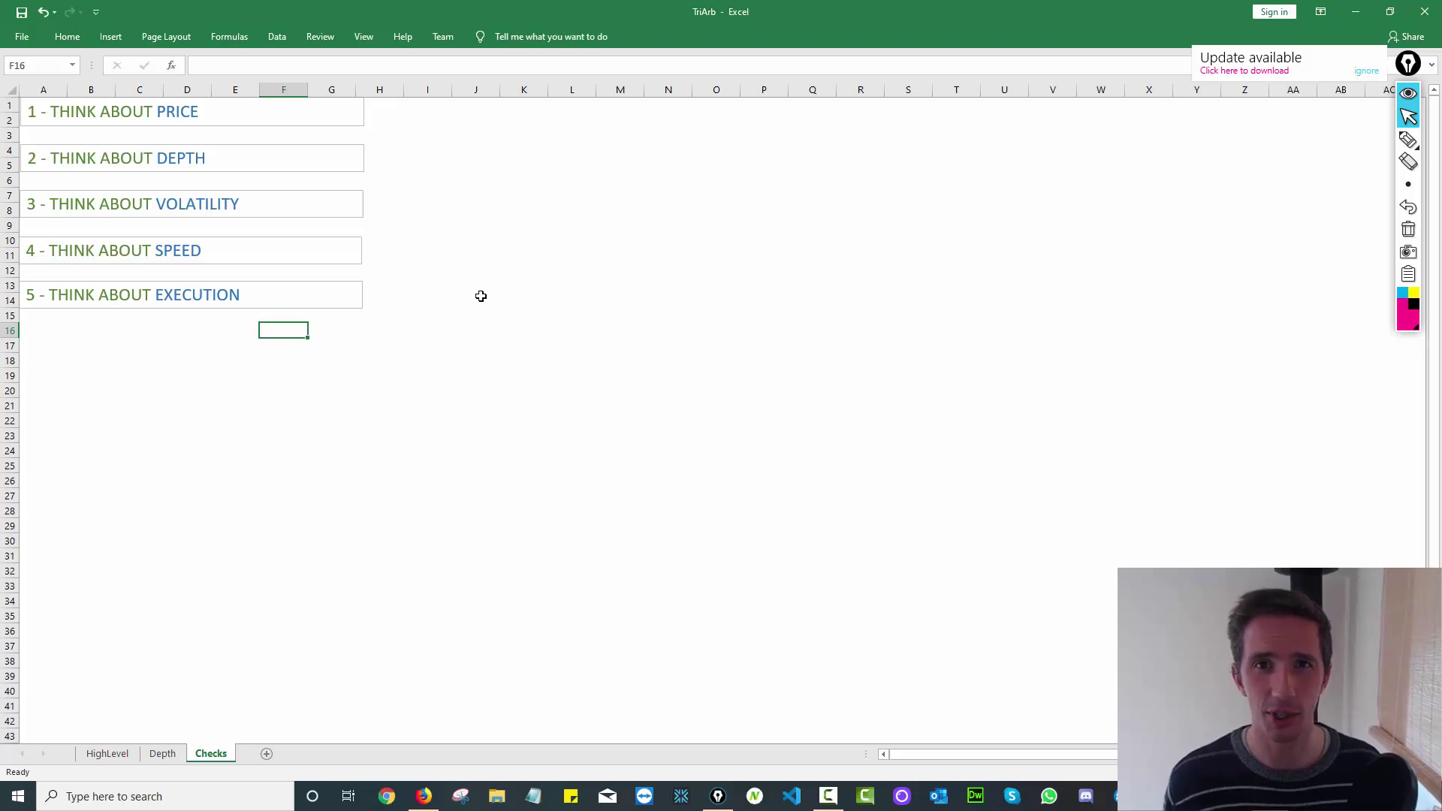
key(alt+Tab)
scroll(620, 316, down, 3)
click(451, 42)
scroll(728, 356, up, 5)
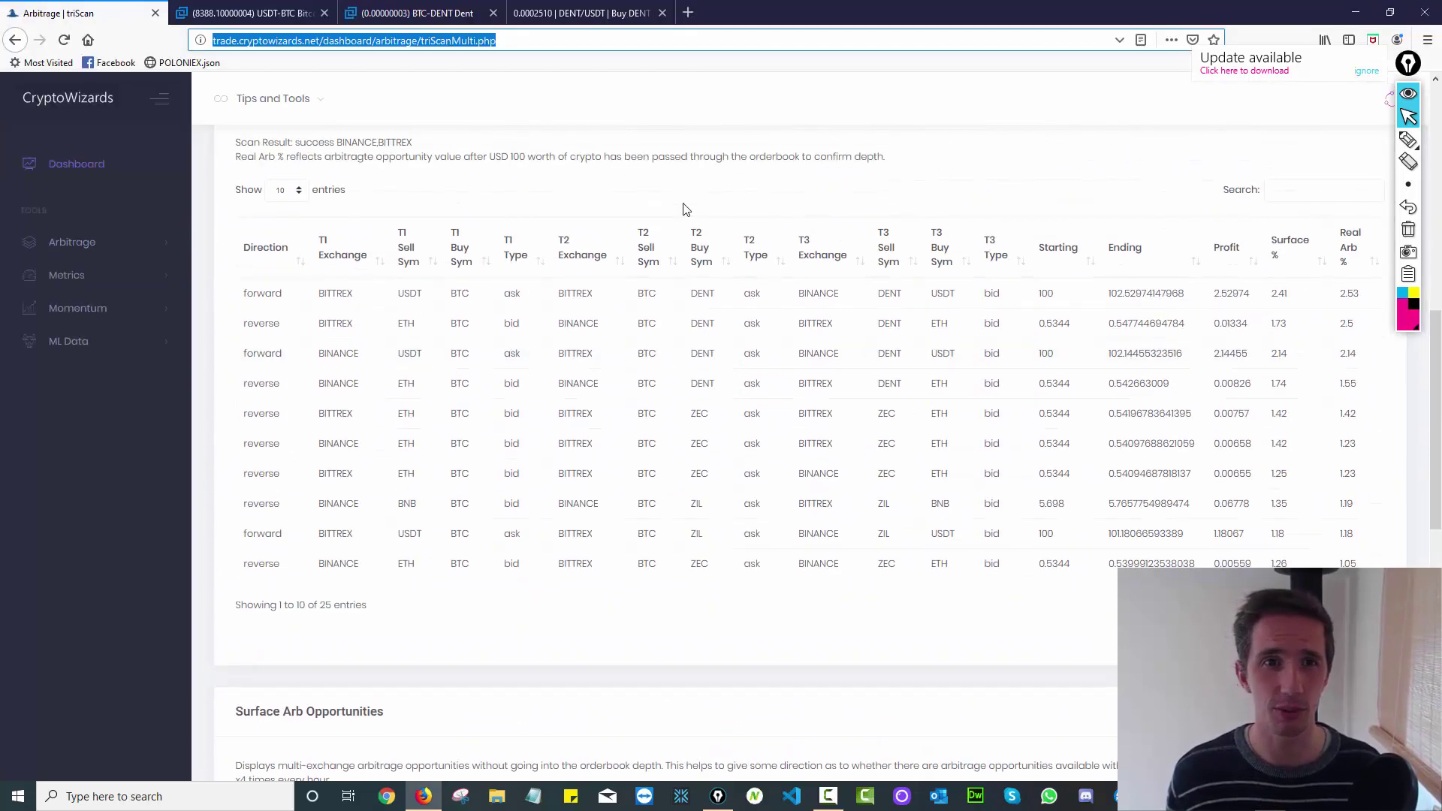
key(Return)
Step: Scan for triangular arbitrage with BITTREX as exchange 1 and KRAKEN as exchange 2
click(108, 241)
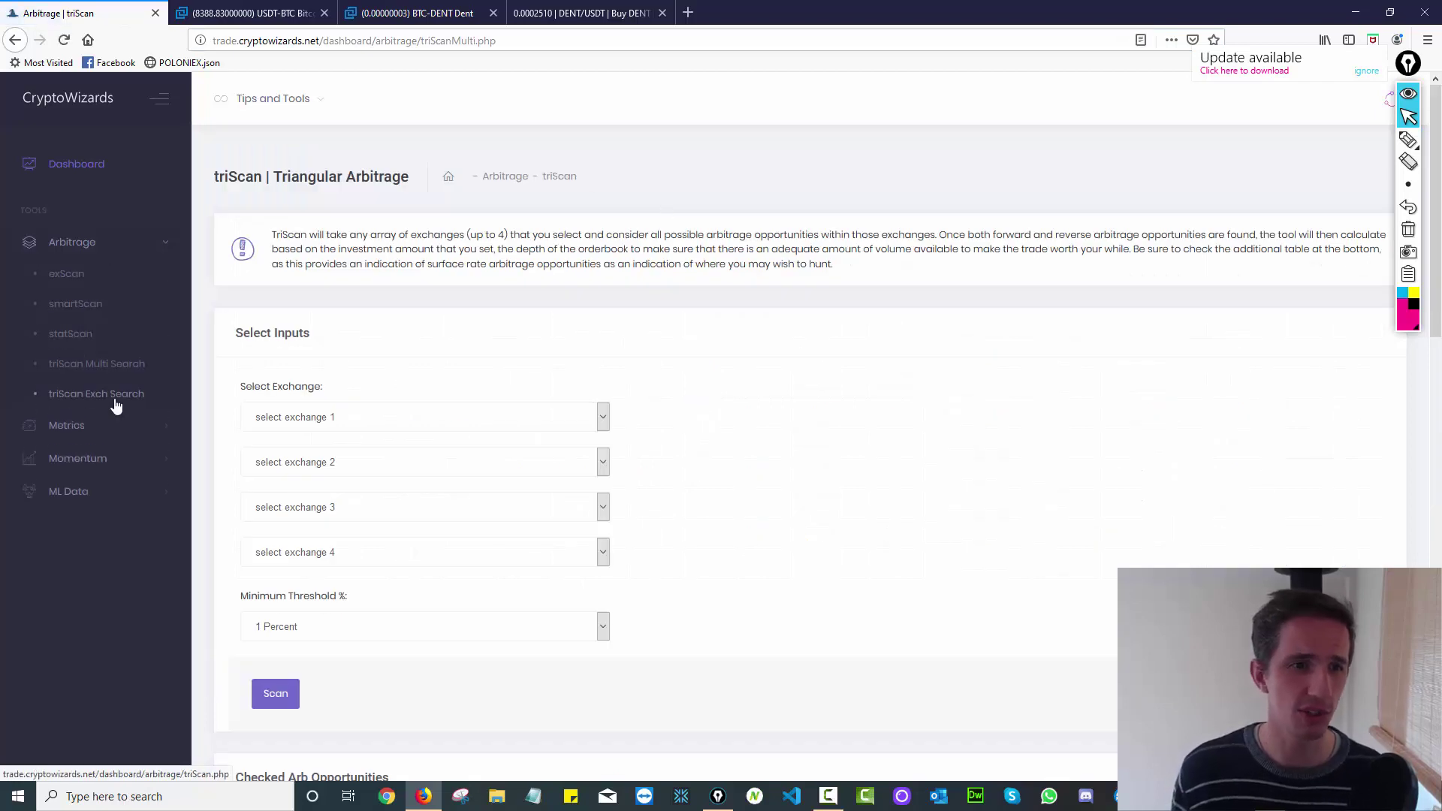
scroll(744, 375, down, 15)
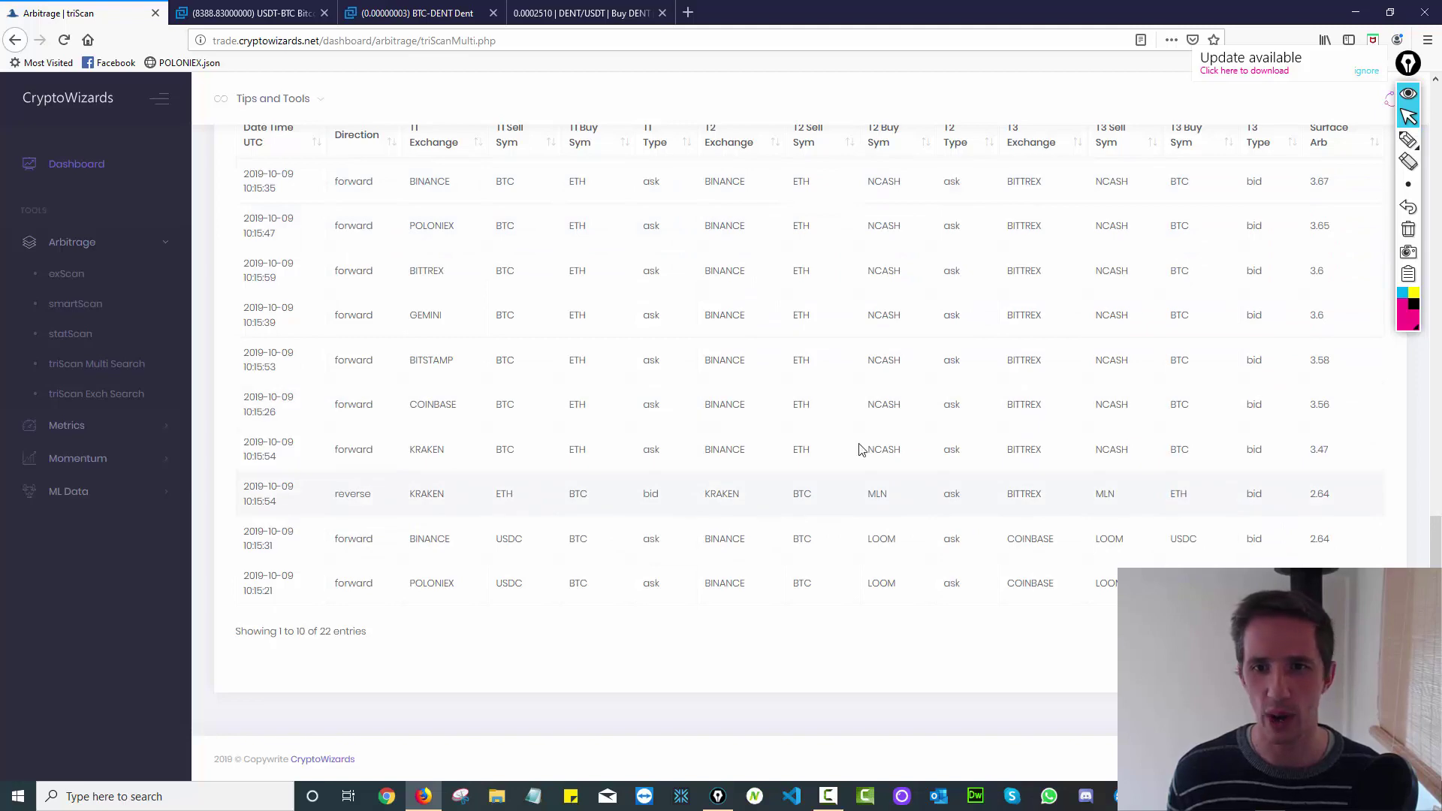
scroll(1300, 508, up, 15)
click(315, 419)
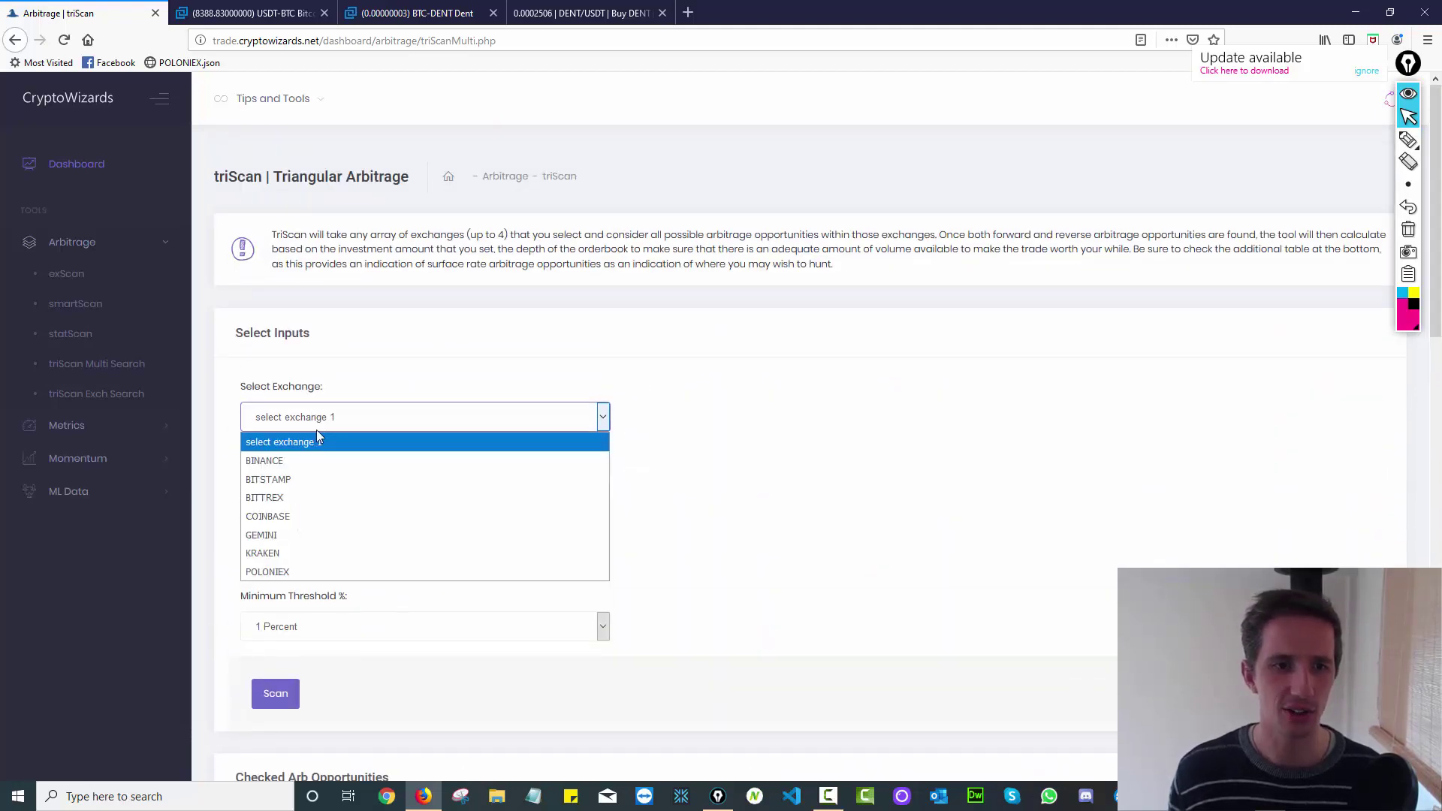
click(317, 500)
click(314, 462)
click(308, 597)
click(460, 435)
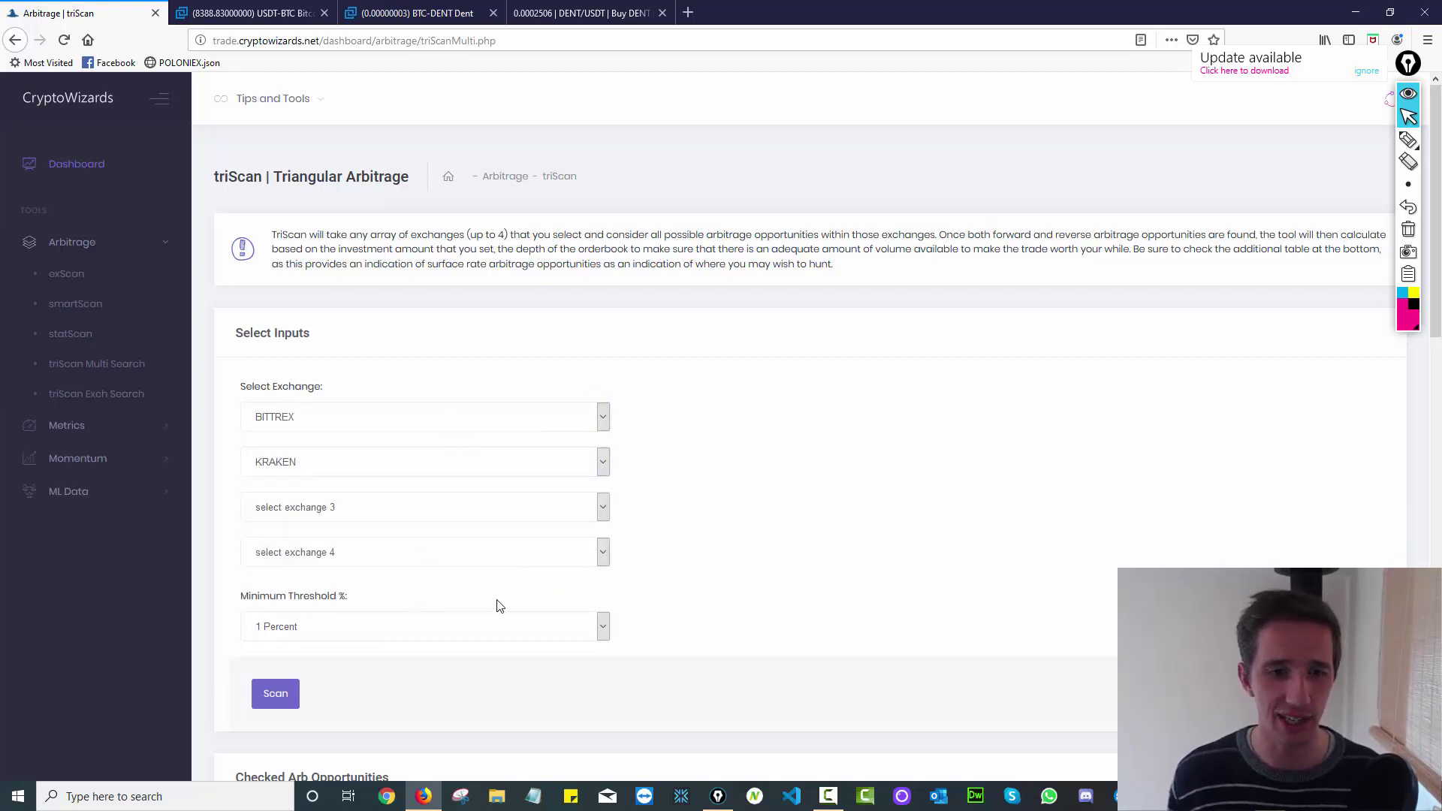
scroll(876, 562, down, 3)
click(295, 466)
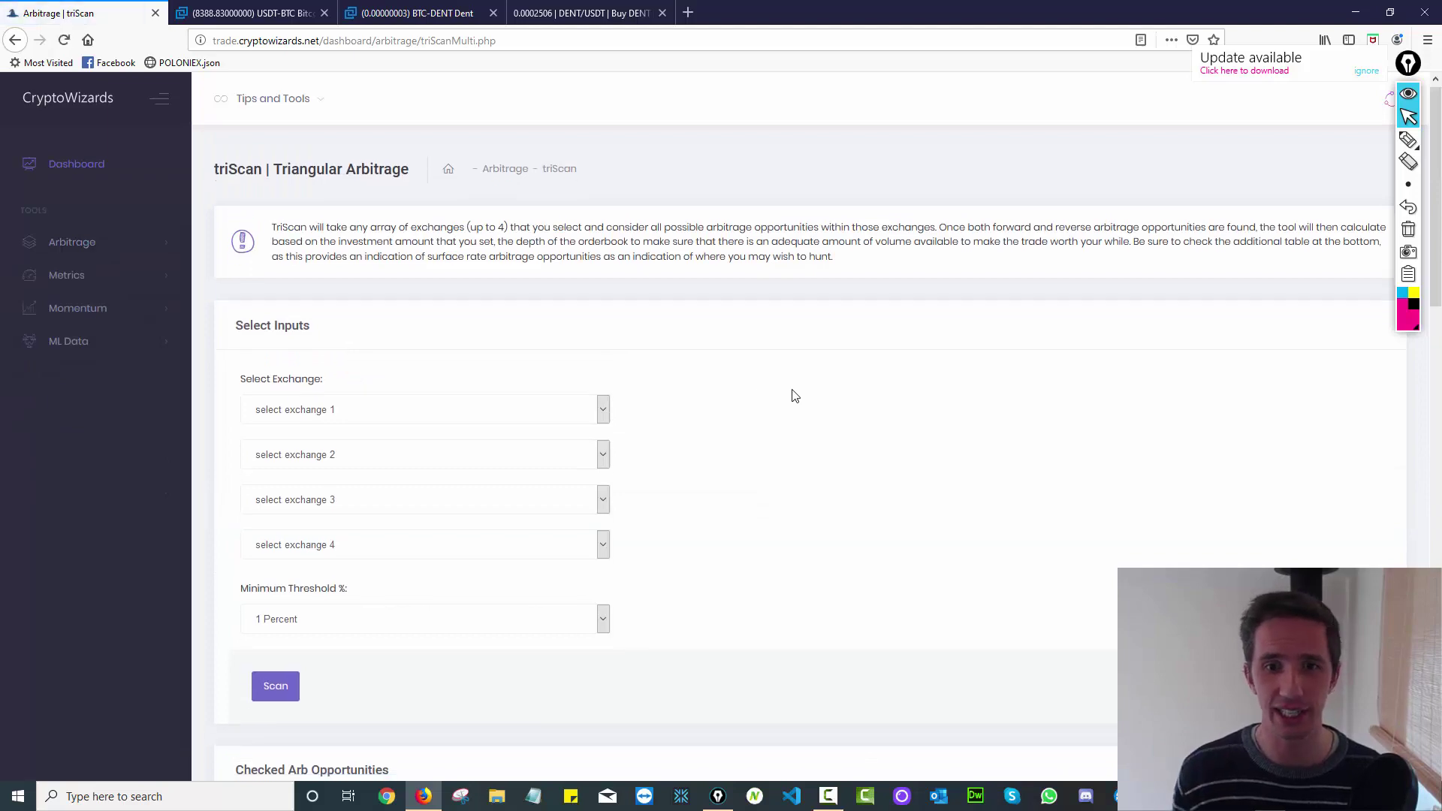
Step: Review the 25 checked BITTREX–KRAKEN opportunities, led by the 2.91% ETH-BTC-ZRX route, leaving exchange 1 unchanged
scroll(795, 391, down, 7)
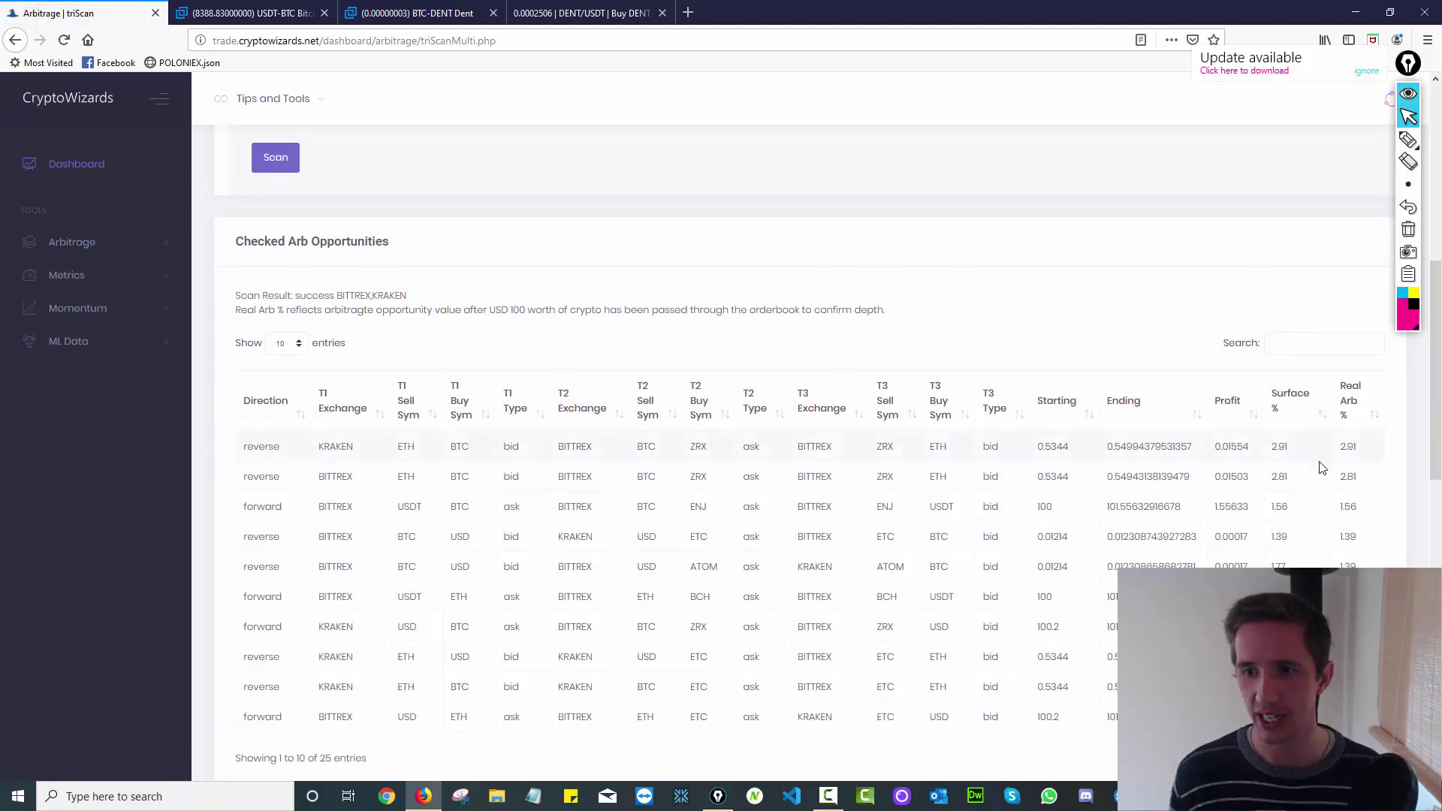
scroll(1322, 468, down, 2)
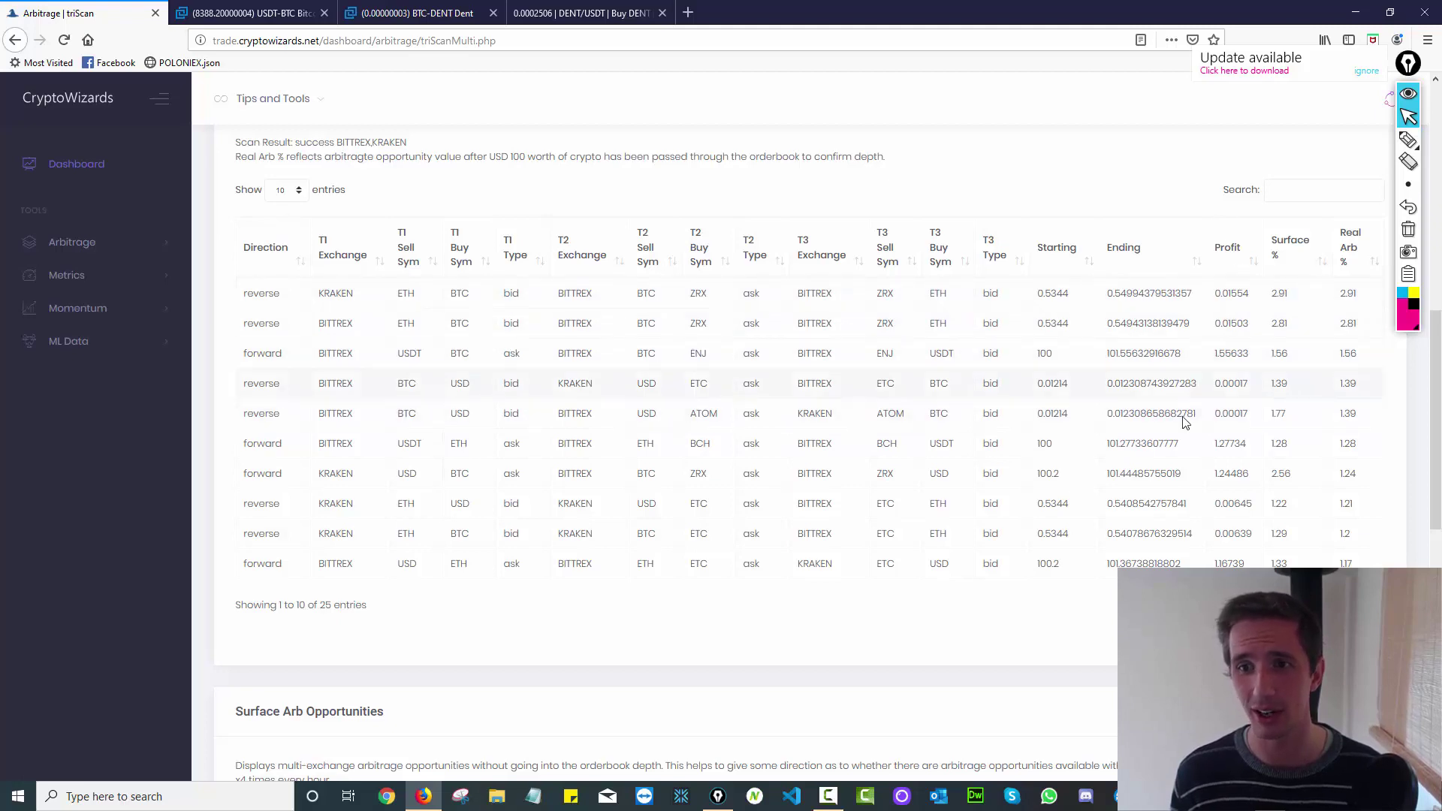
scroll(1084, 388, up, 9)
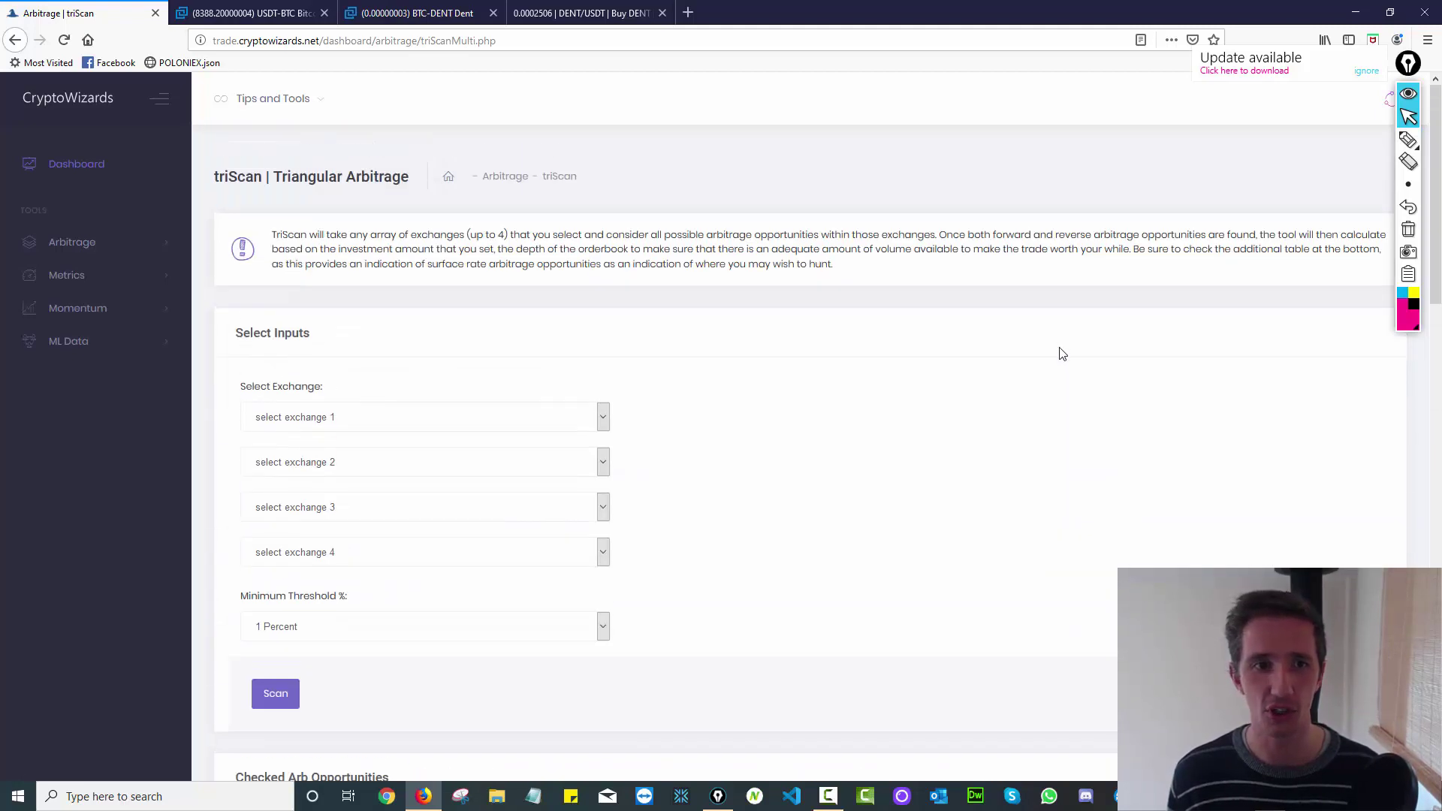
click(511, 416)
click(692, 352)
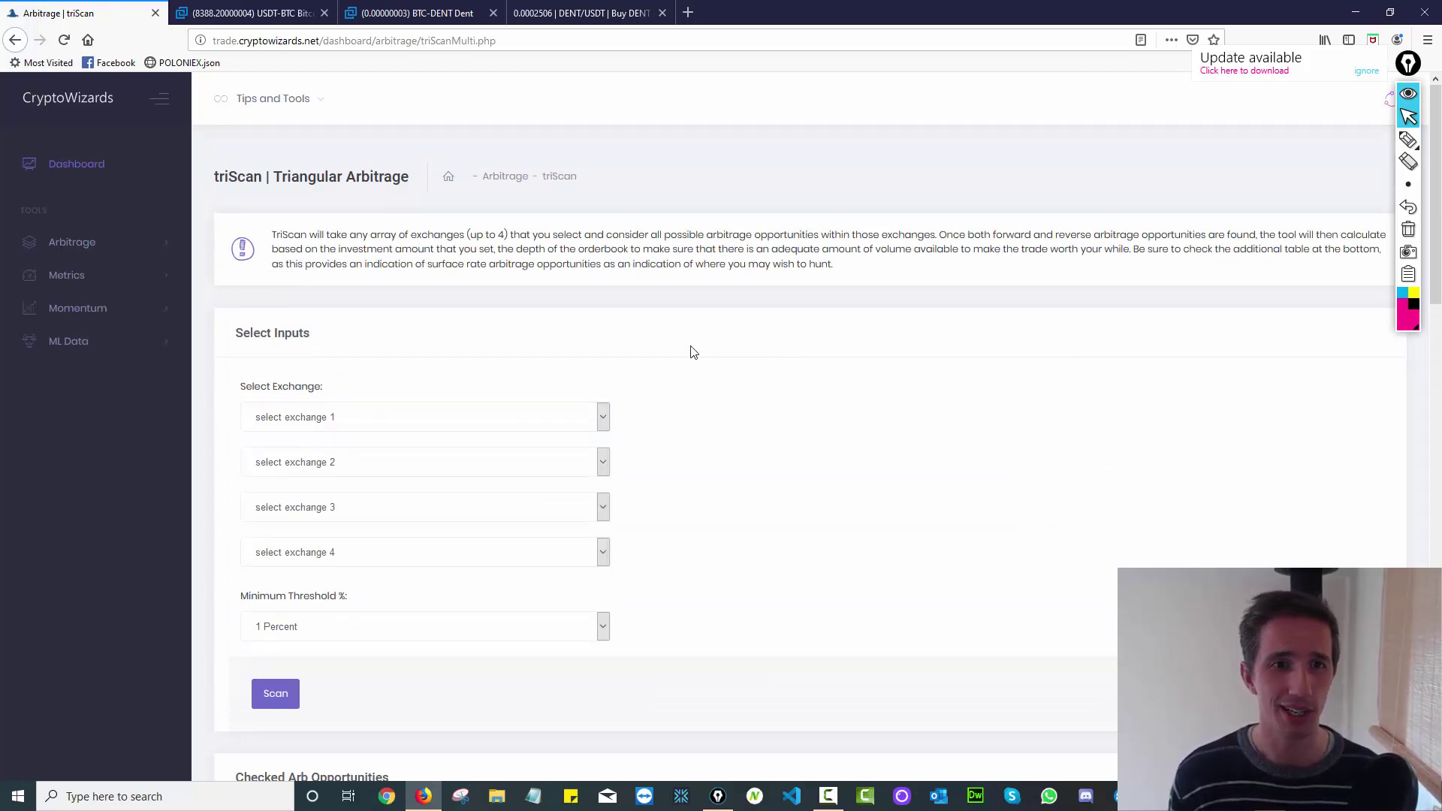
Step: Scan HITBTC alone with triScan Exch Search at the 0.1 Percent threshold
click(42, 242)
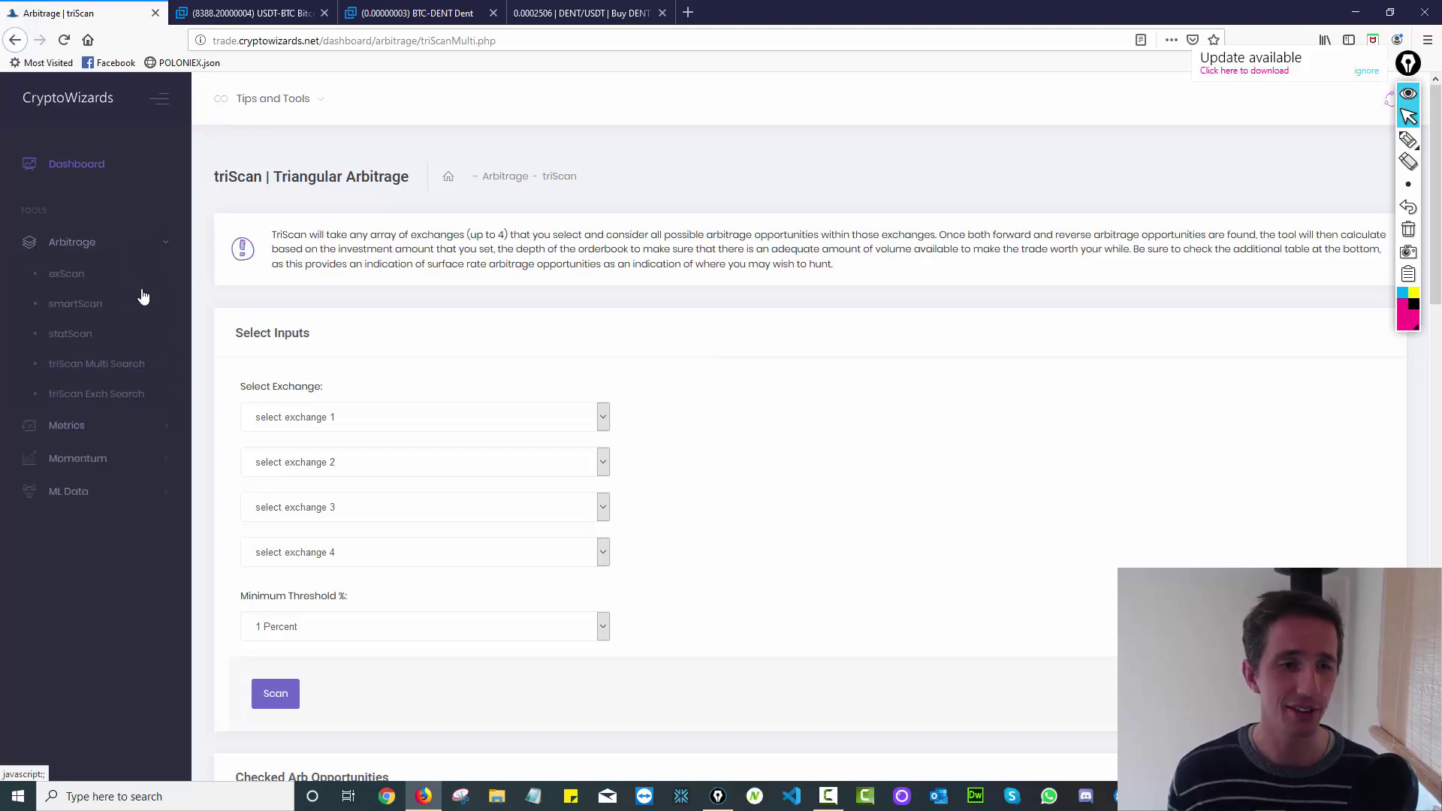
click(120, 396)
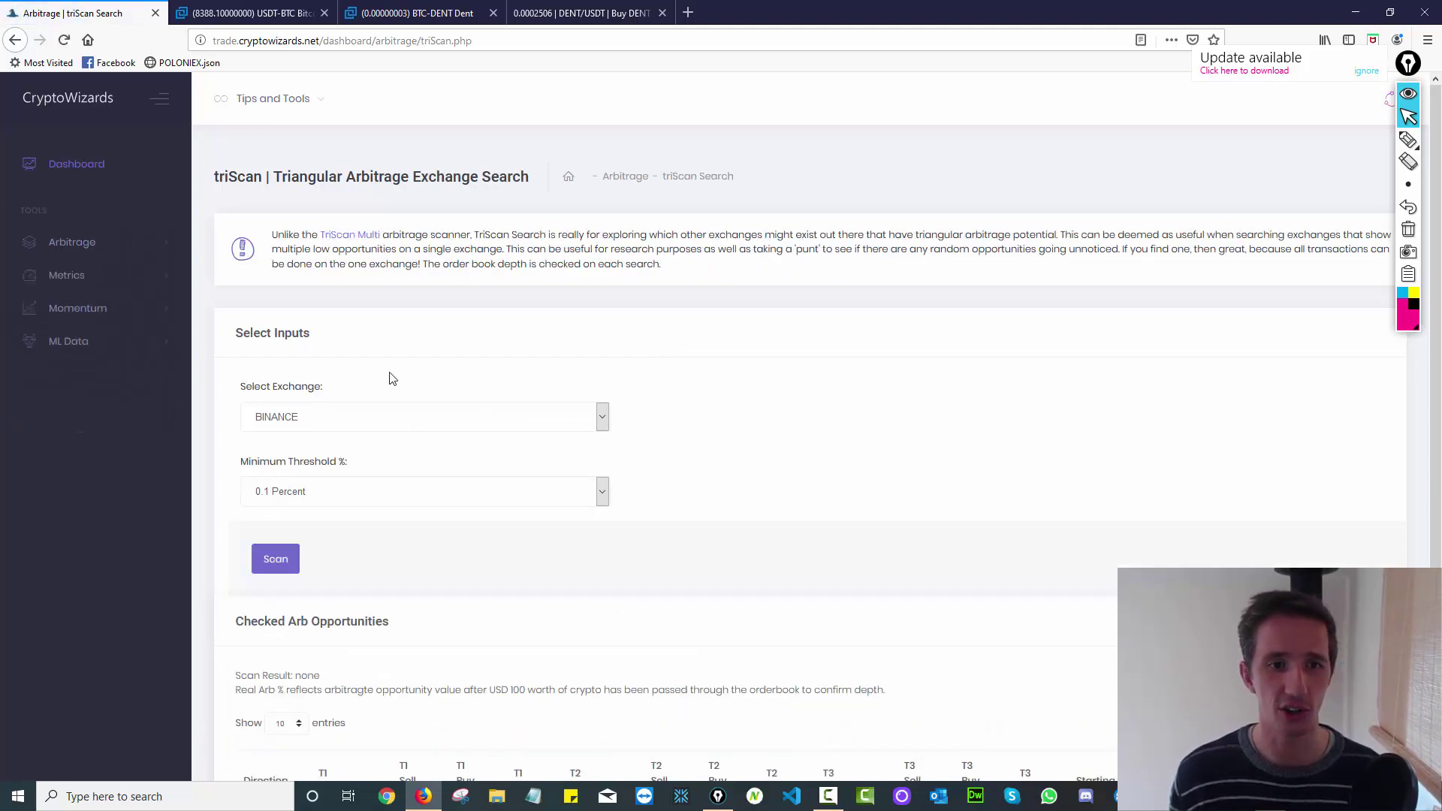
scroll(556, 282, down, 3)
click(390, 188)
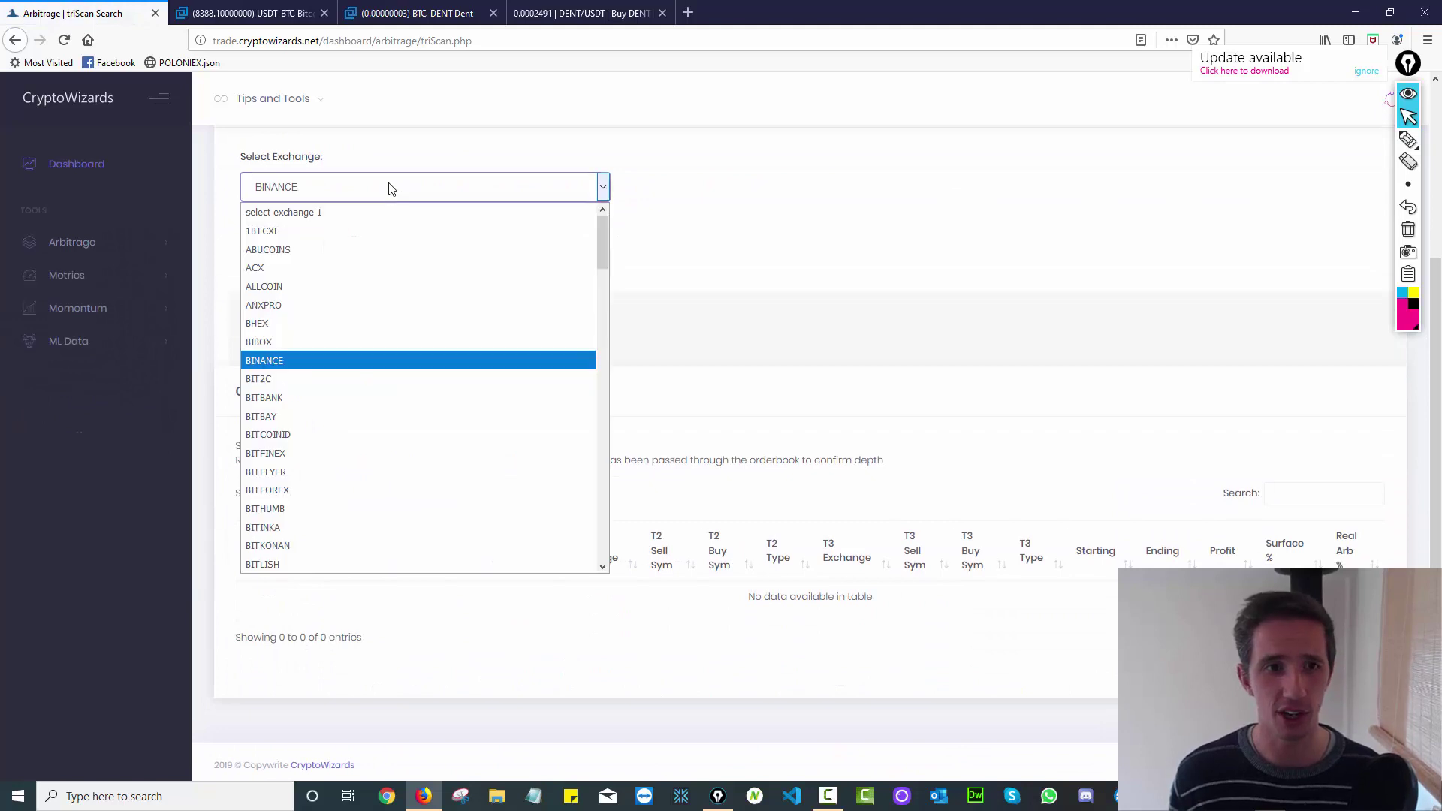
key(Down)
key(Down)
key(Down)
key(Down)
key(Down)
key(Down)
key(Down)
key(Down)
key(Down)
key(Down)
key(Down)
key(Down)
key(Down)
key(Down)
key(Down)
key(Down)
key(Down)
key(Down)
key(Down)
key(Down)
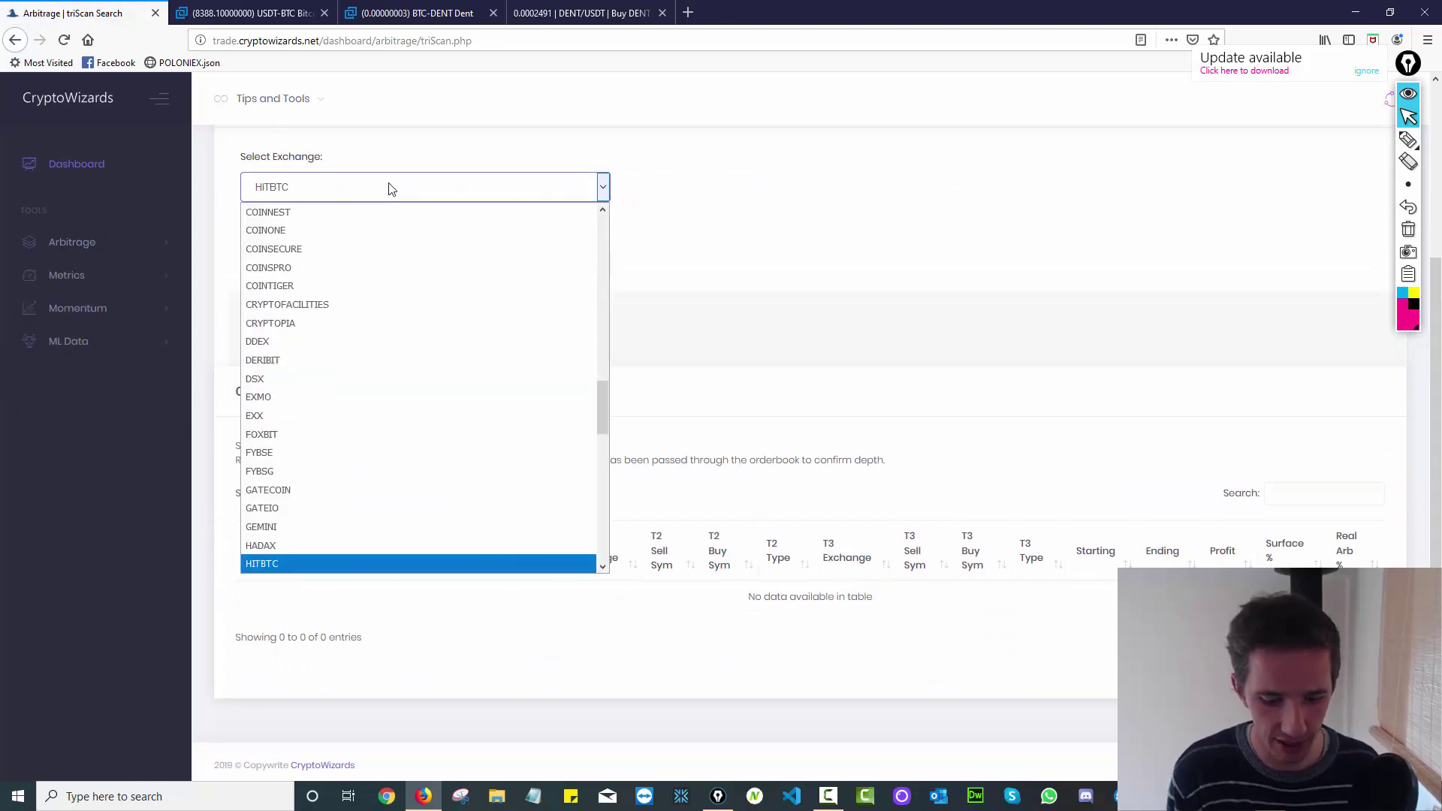
key(Return)
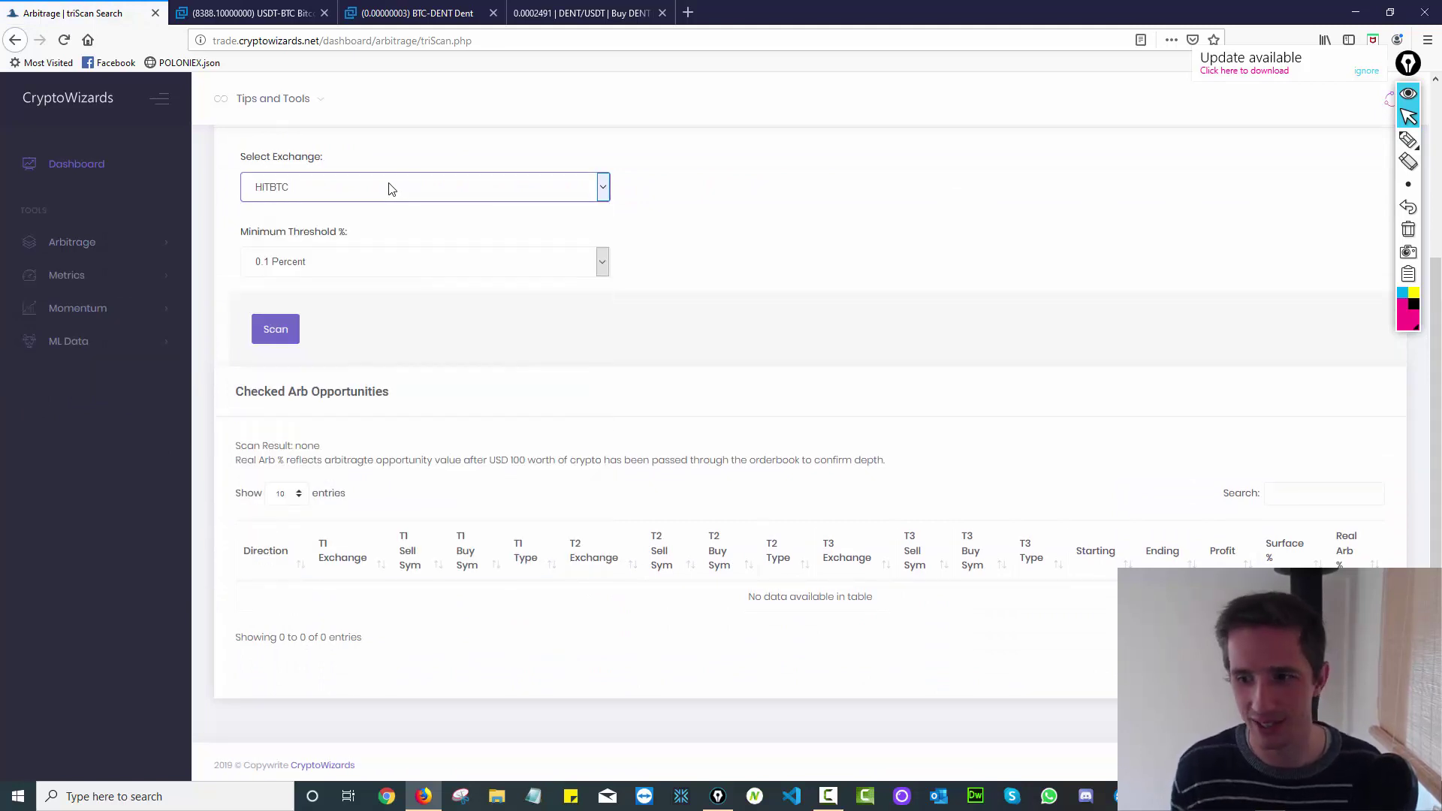
click(278, 331)
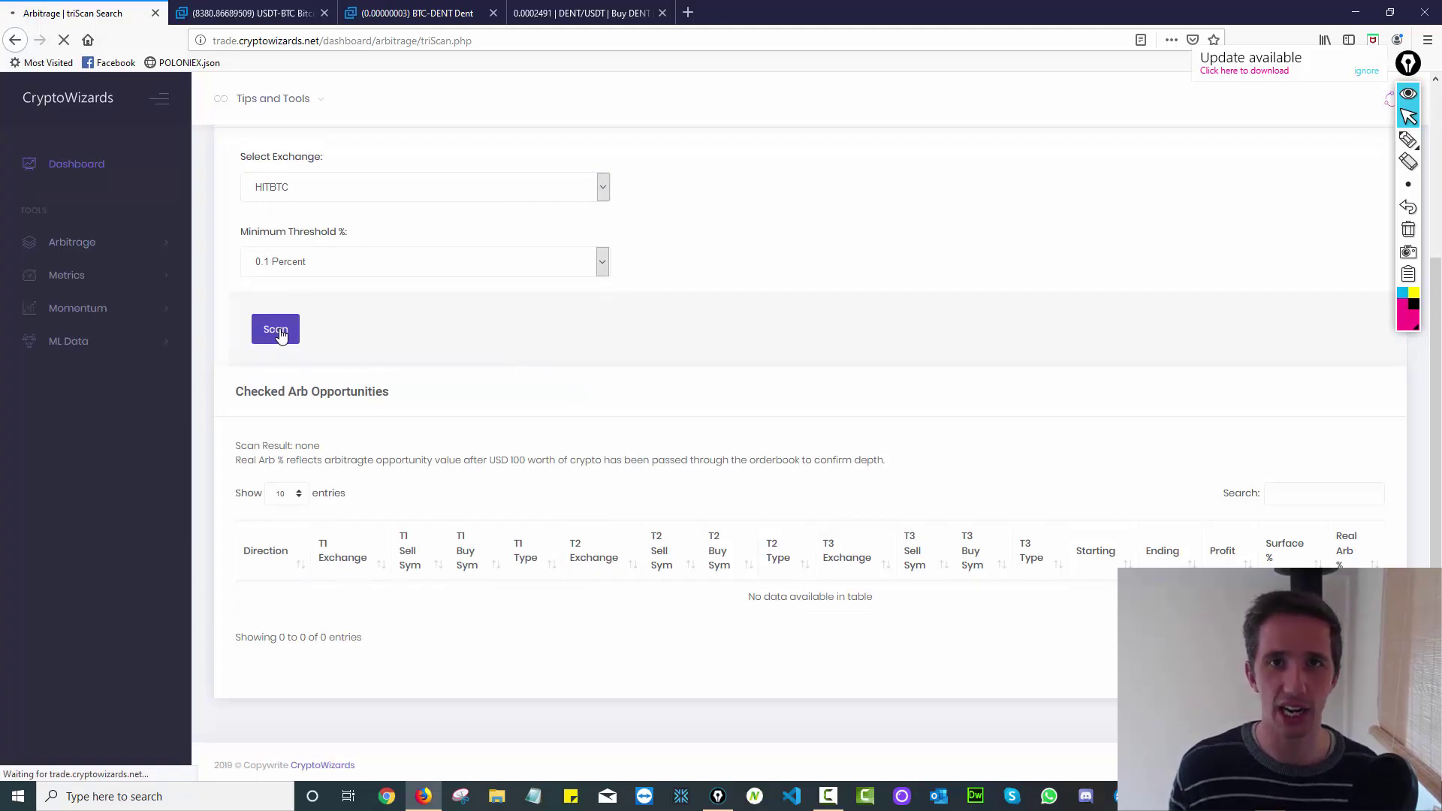